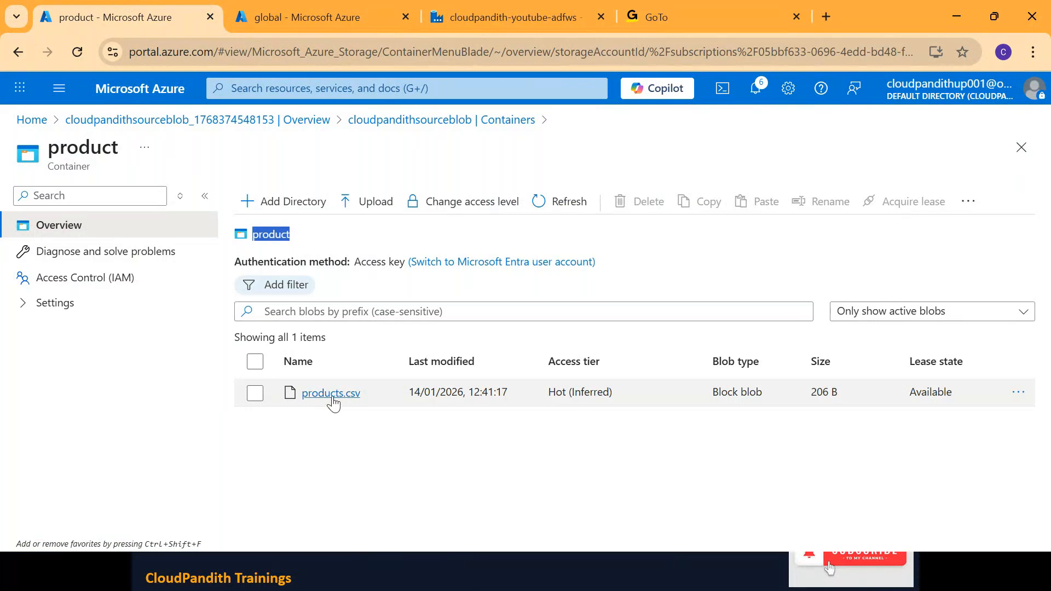
Compare the sink folder global/dev/bronze/product with the source product container holding products.csv
left_click(285, 5)
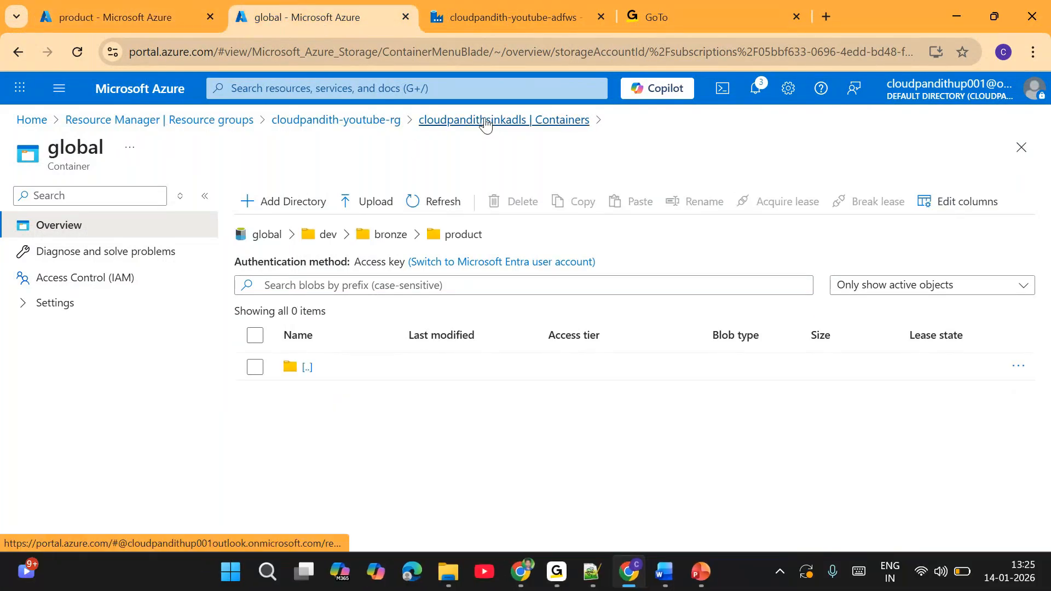
left_click_drag(242, 236, 512, 245)
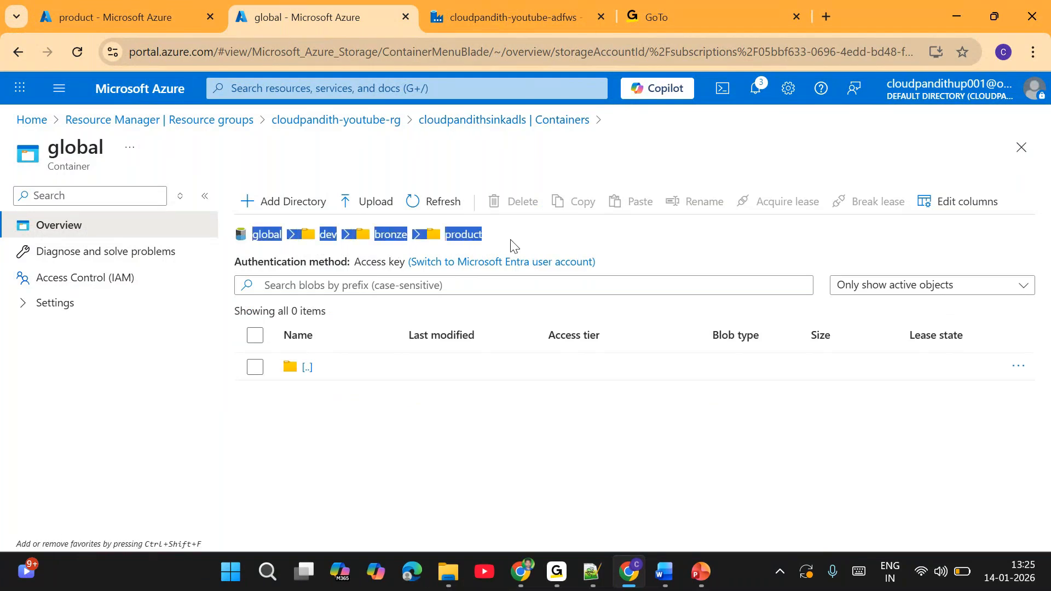
left_click(403, 420)
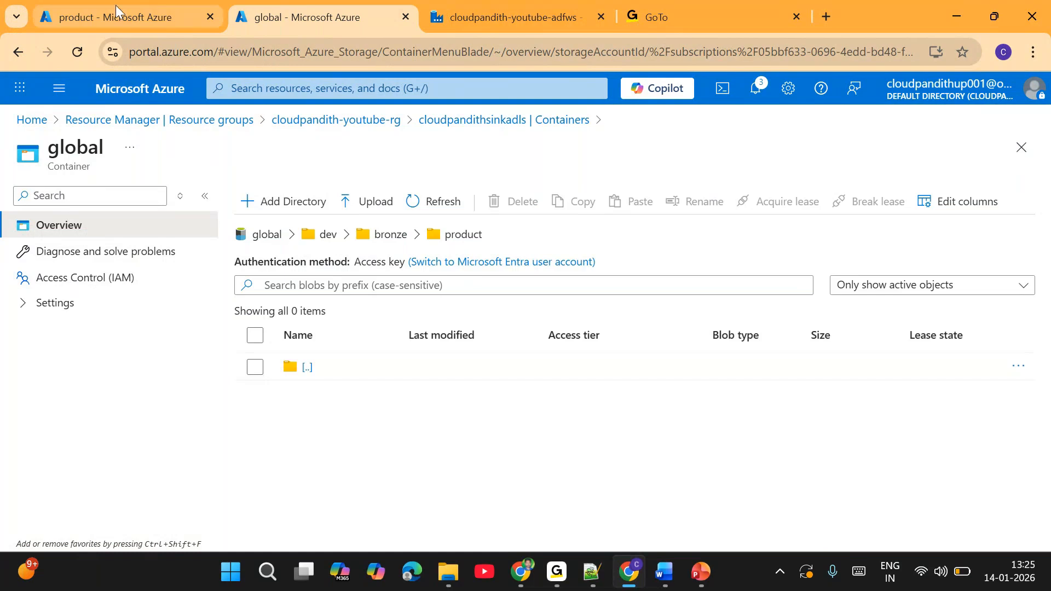
left_click(143, 5)
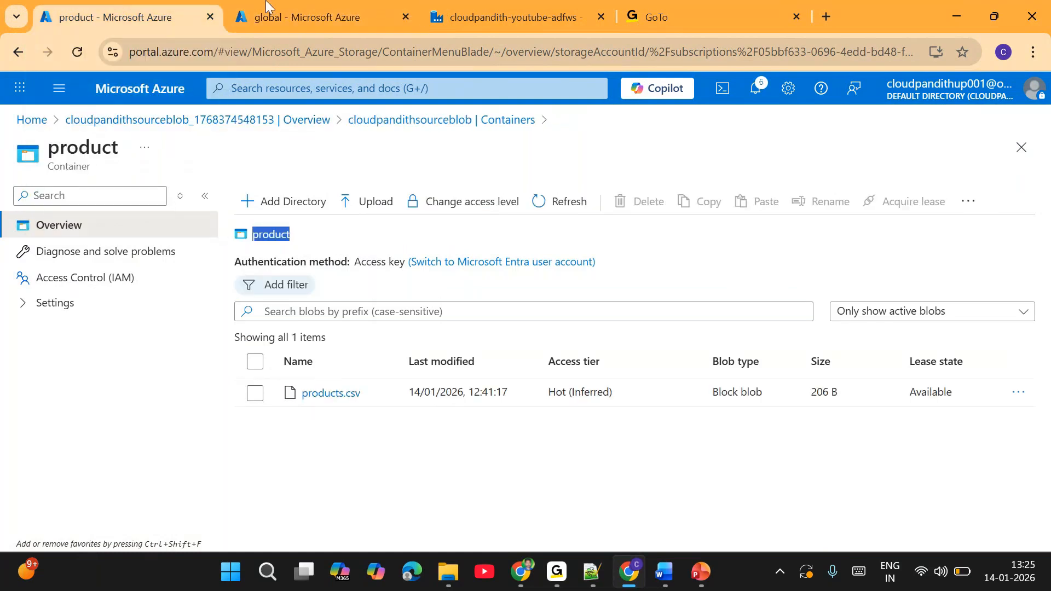
left_click(290, 6)
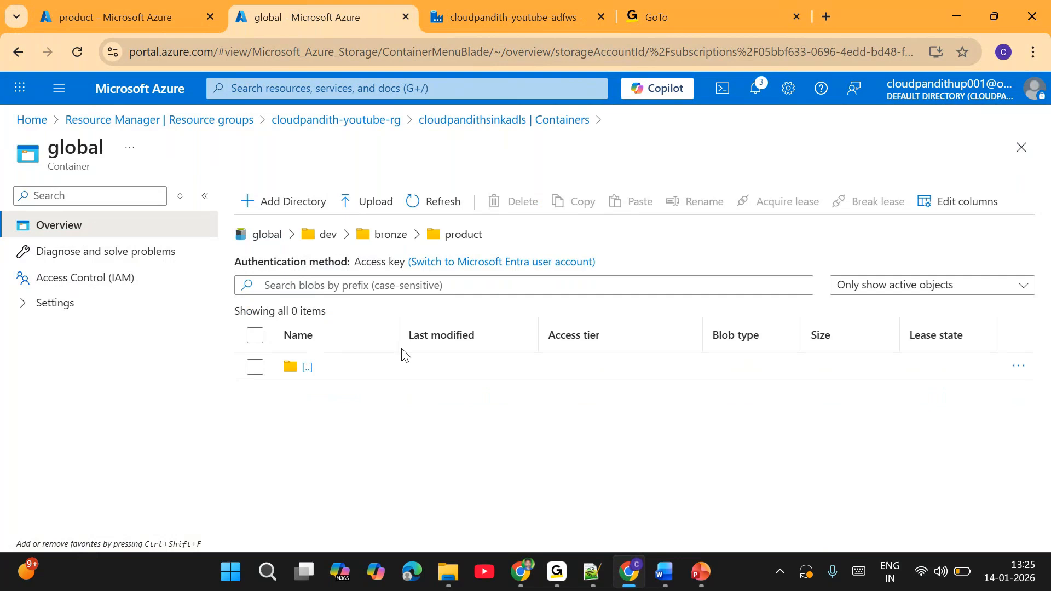
Switch to the Data Factory workspace, review its linked services, and return to the pipeline authoring view
left_click(504, 9)
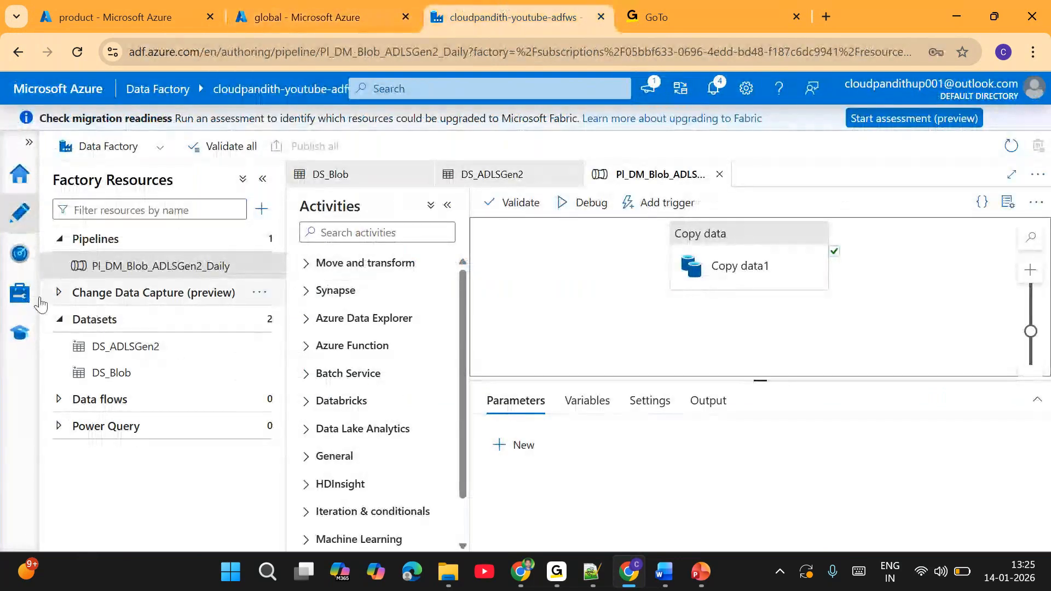
left_click(18, 299)
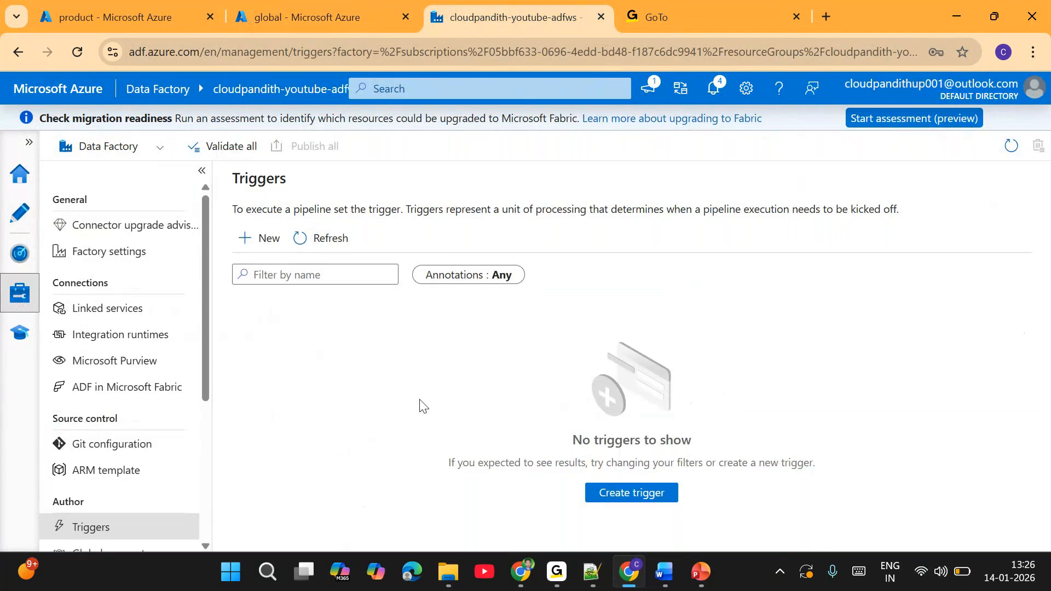
left_click(106, 307)
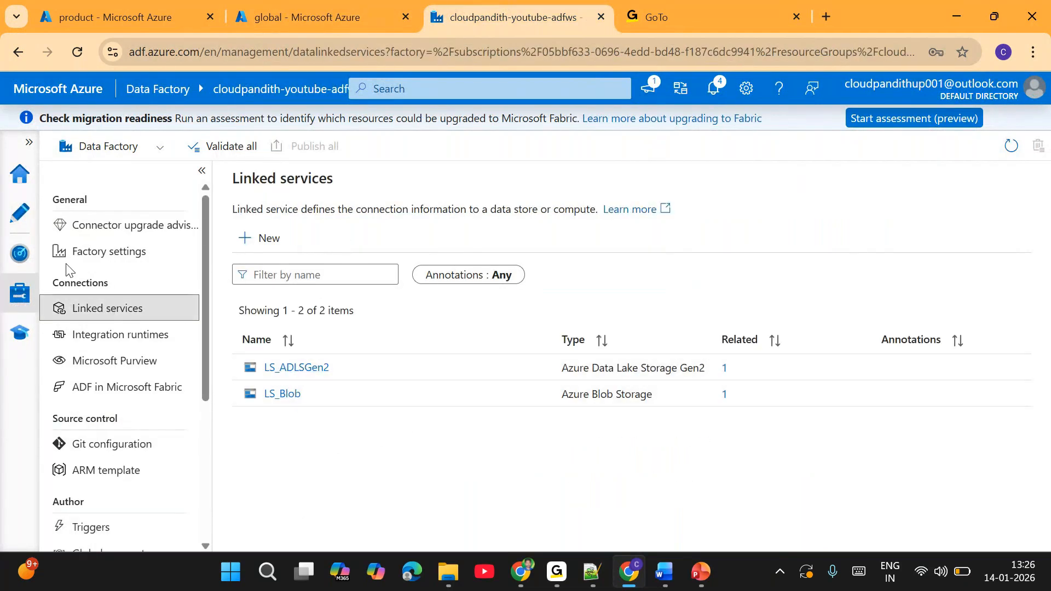
left_click(16, 229)
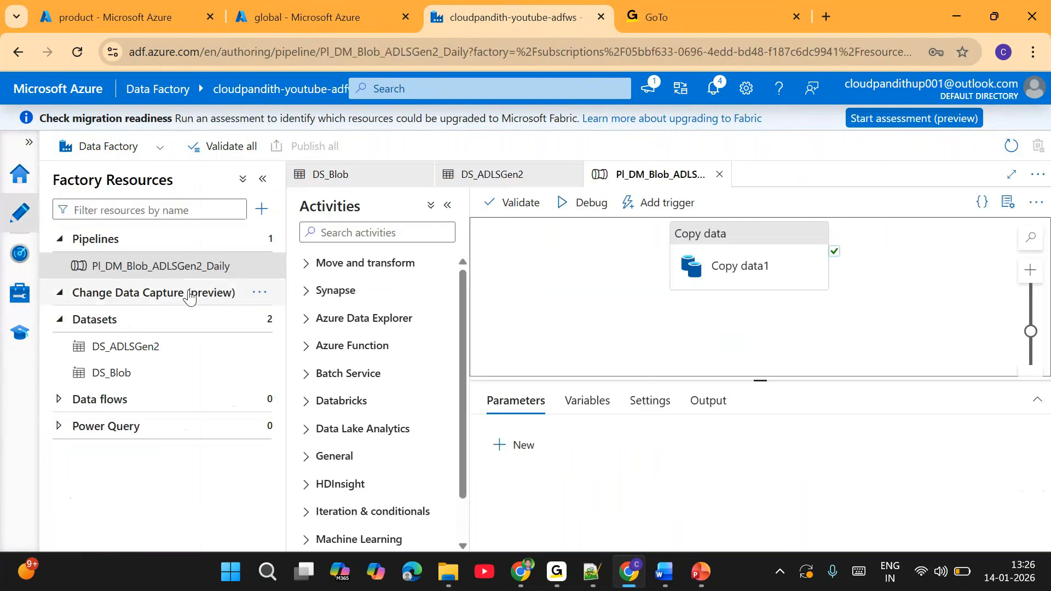
Check the linked services and file paths of the DS_Blob and DS_ADLSGen2 datasets
left_click(144, 373)
double_click(508, 419)
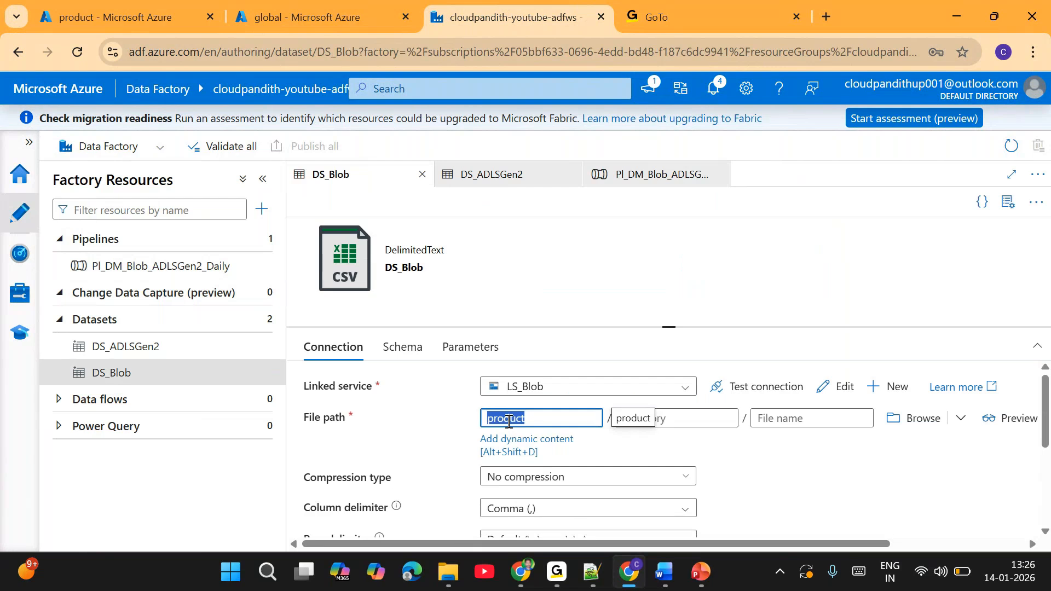
left_click(195, 357)
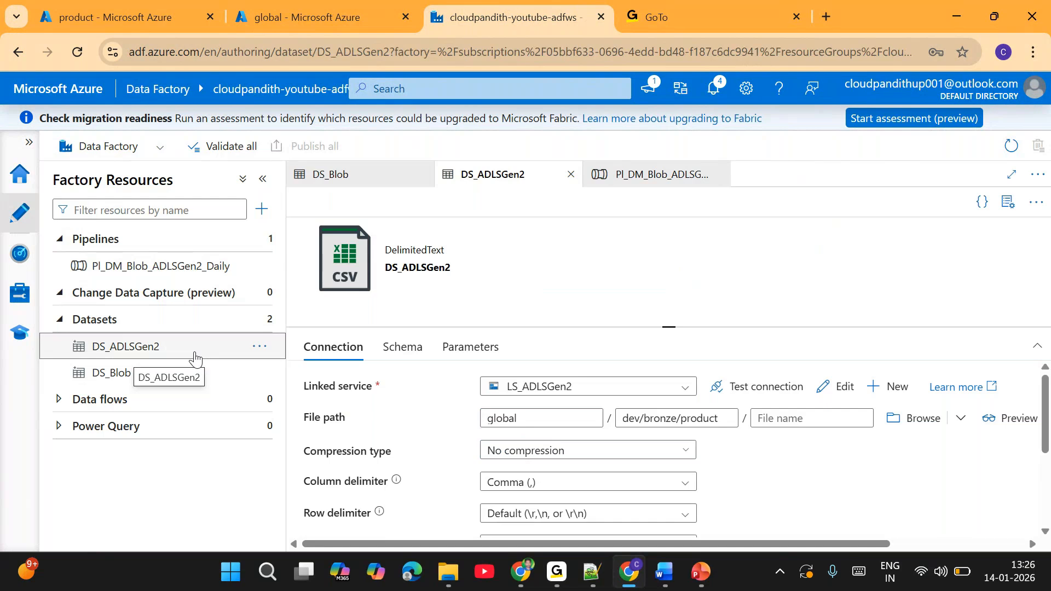
double_click(500, 419)
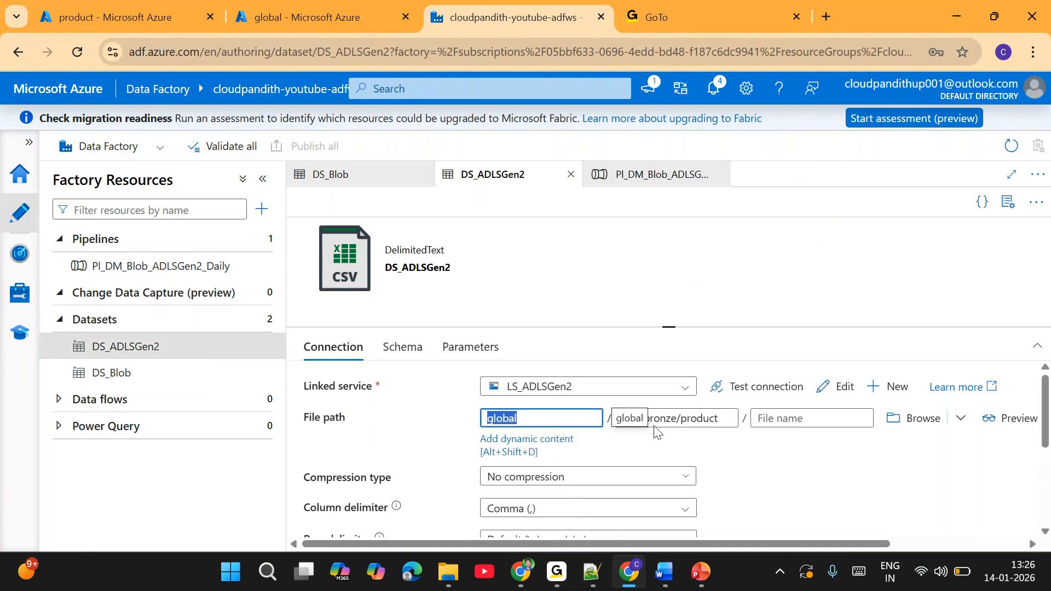
triple_click(680, 418)
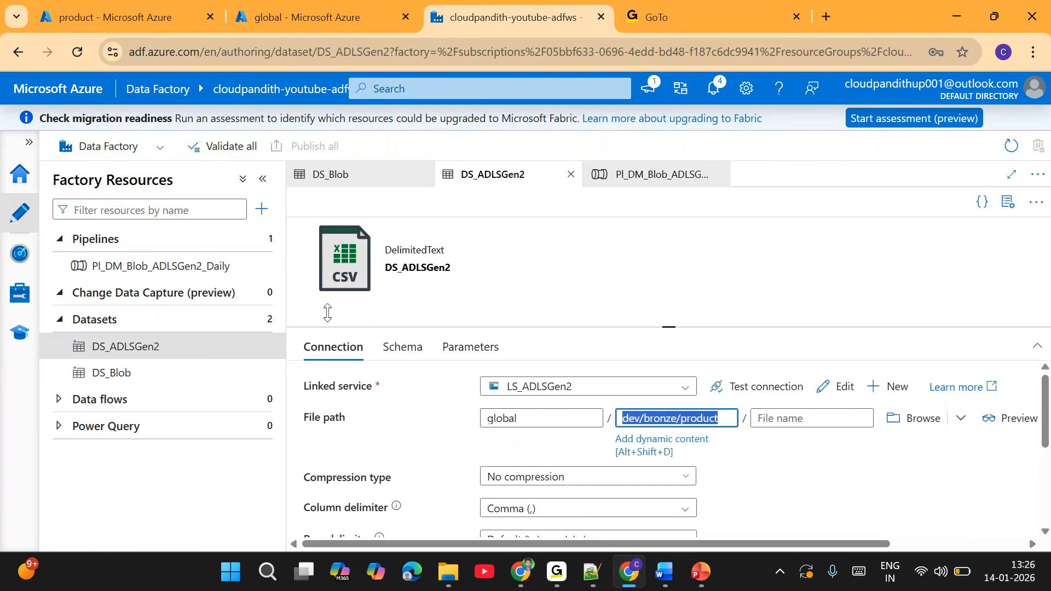
Review the source and sink settings of the Copy data1 activity in the Pl_DM_Blob_ADLSGen2_Daily pipeline
left_click(181, 271)
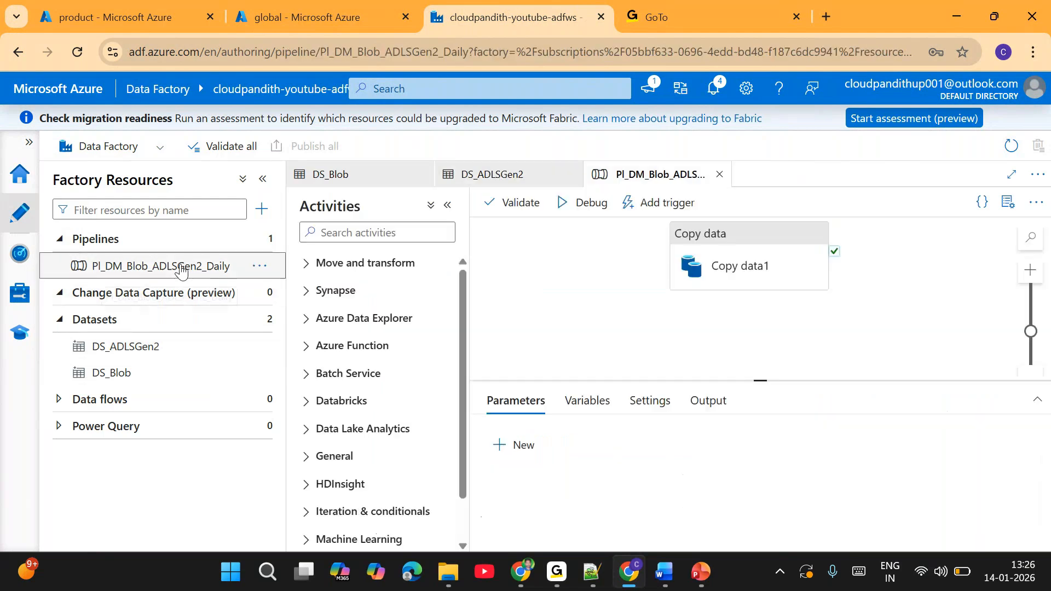
left_click(717, 266)
left_click(563, 400)
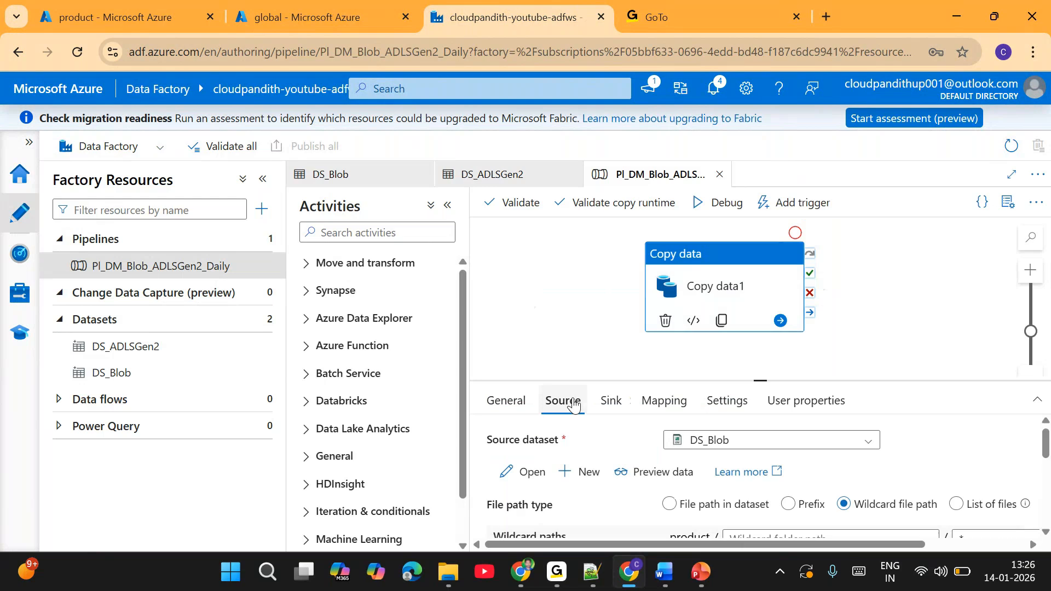
scroll(638, 474, "down", 1)
scroll(638, 474, "up", 1)
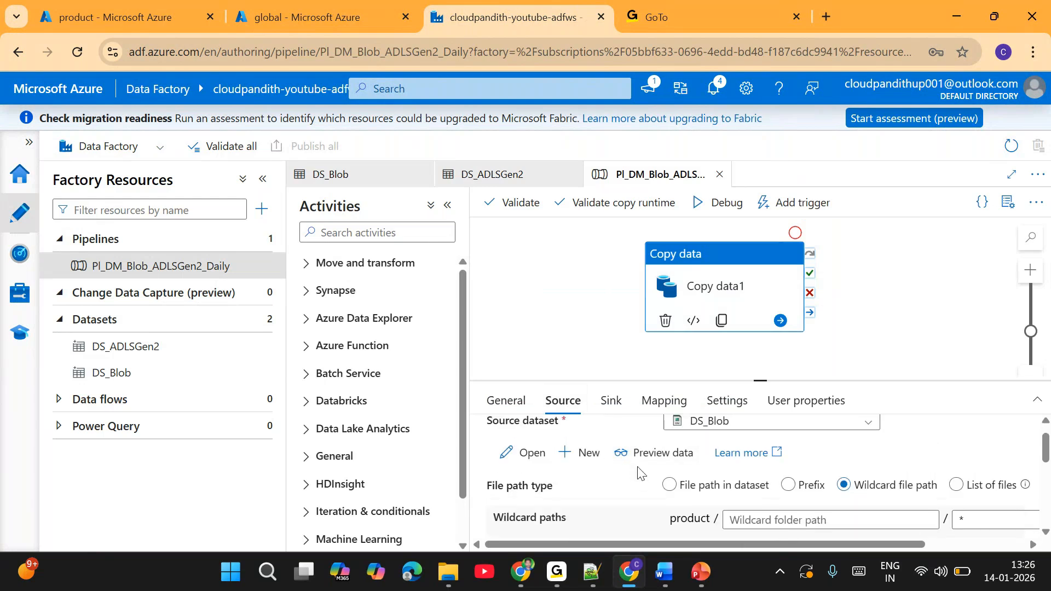
left_click(612, 401)
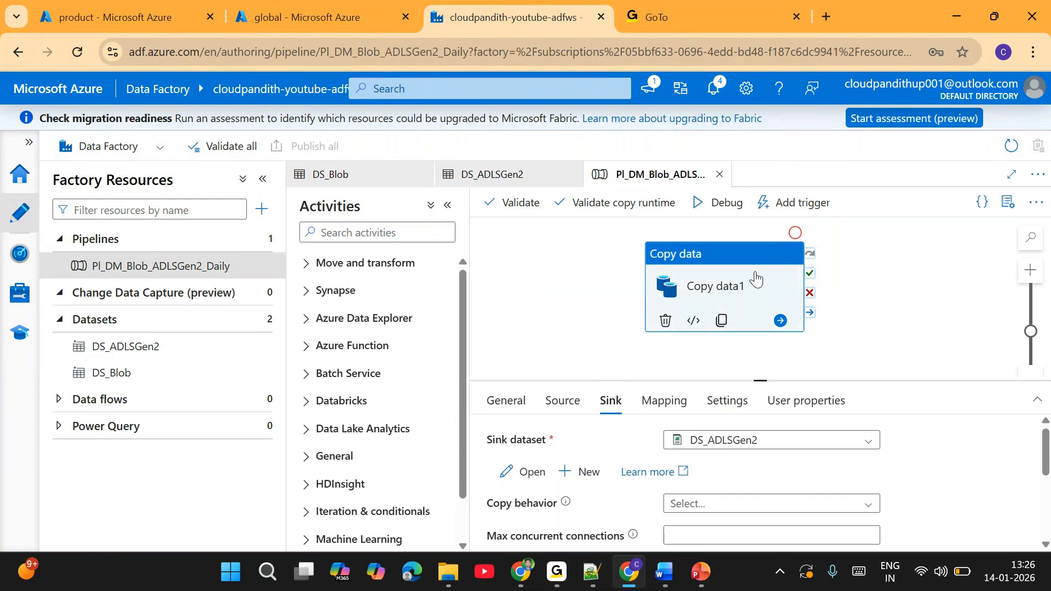
Start a new trigger for the pipeline and name it Tr_Sales_Daily
left_click(785, 205)
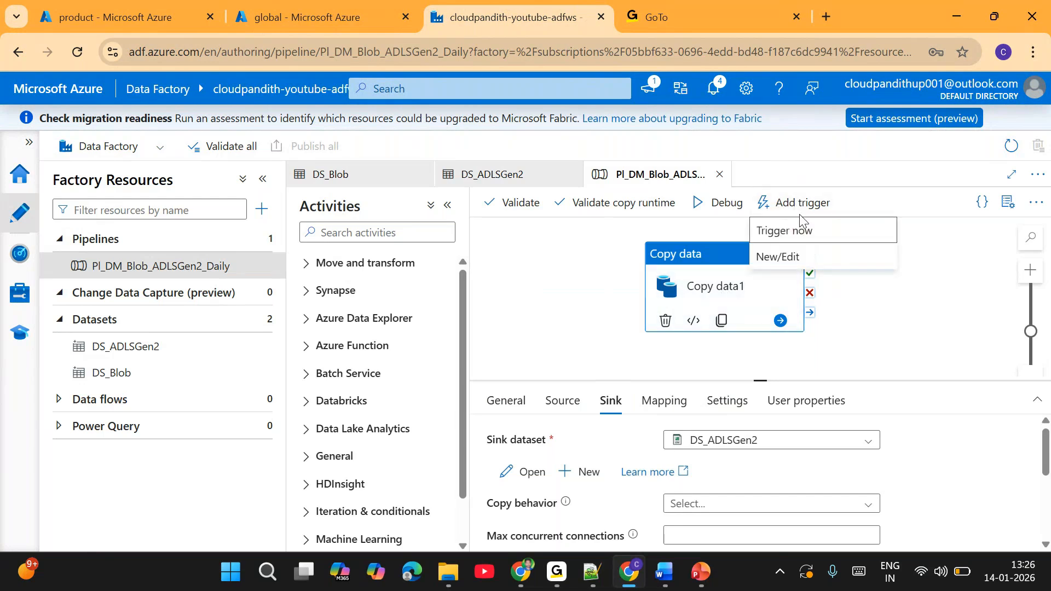
left_click(768, 258)
left_click(620, 174)
left_click(615, 225)
left_click_drag(625, 173, 516, 181)
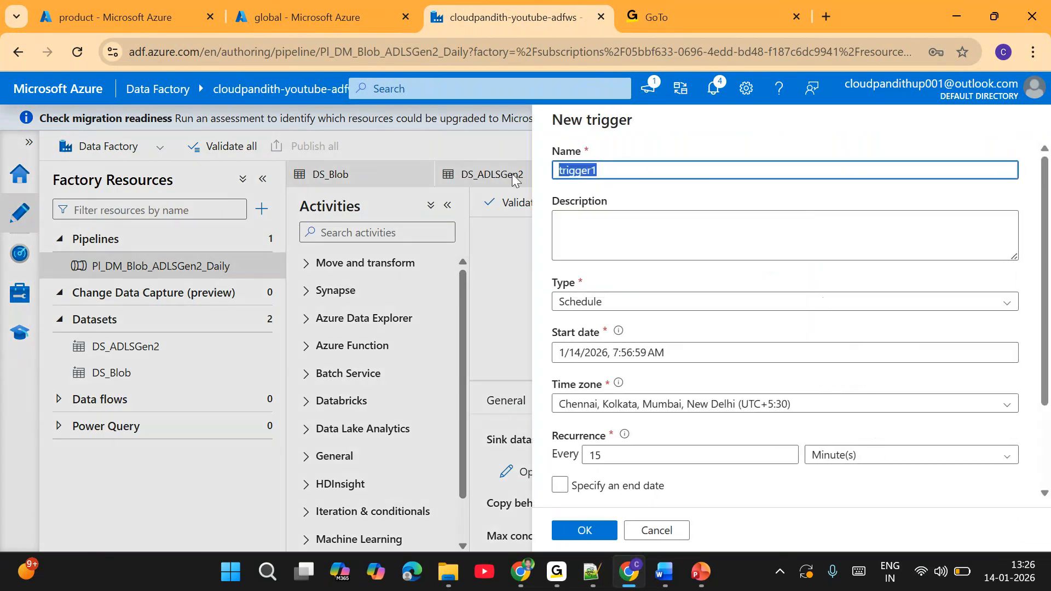
type("Tr_Sales_Daily")
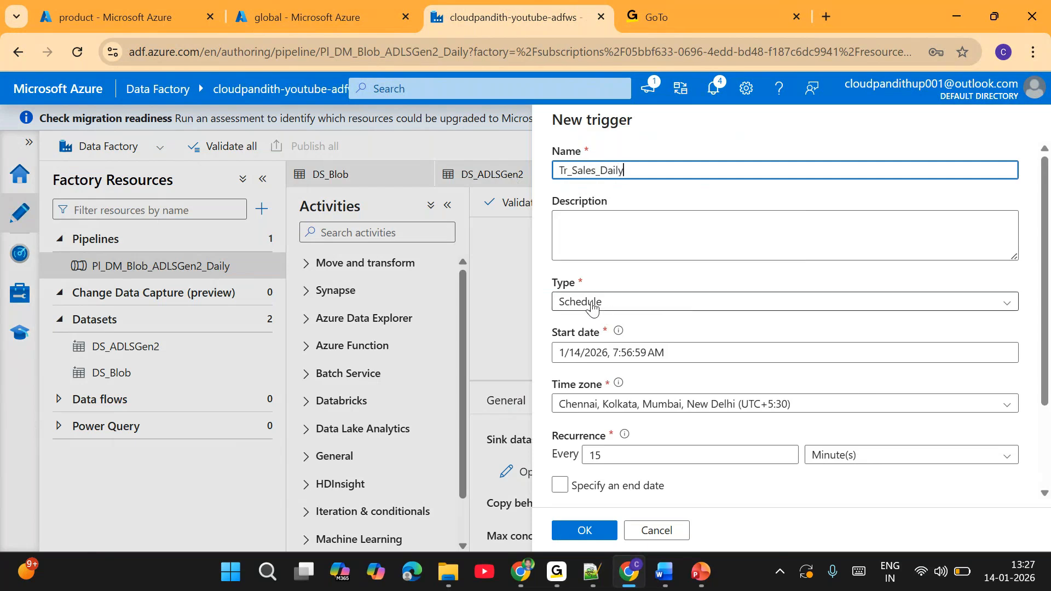
Review the new trigger's schedule settings and the time zones available for it
scroll(597, 307, "down", 2)
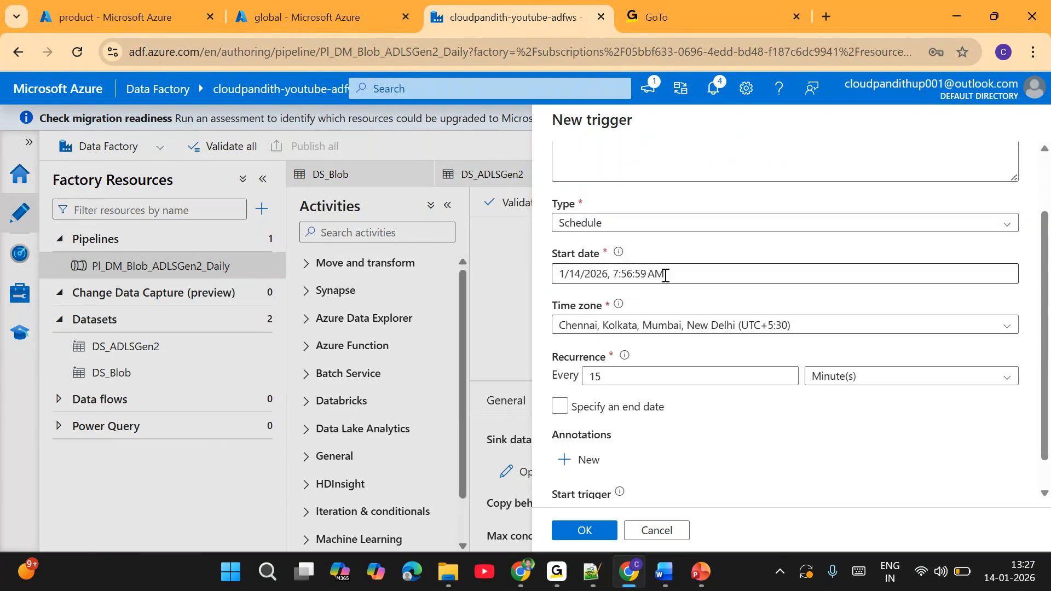
scroll(666, 274, "down", 1)
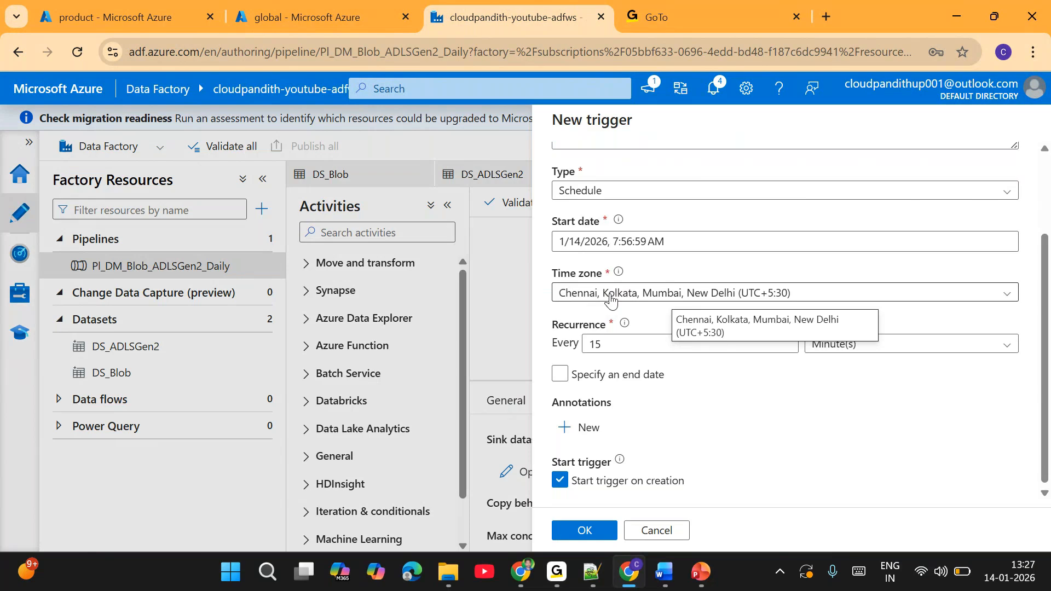
left_click(611, 296)
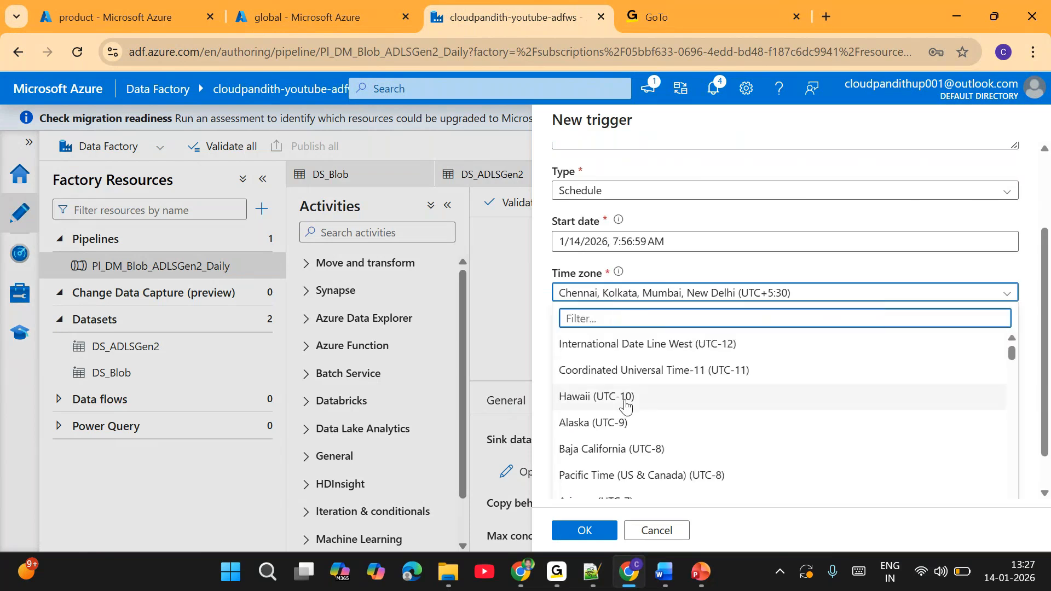
scroll(628, 344, "down", 1)
scroll(629, 459, "up", 2)
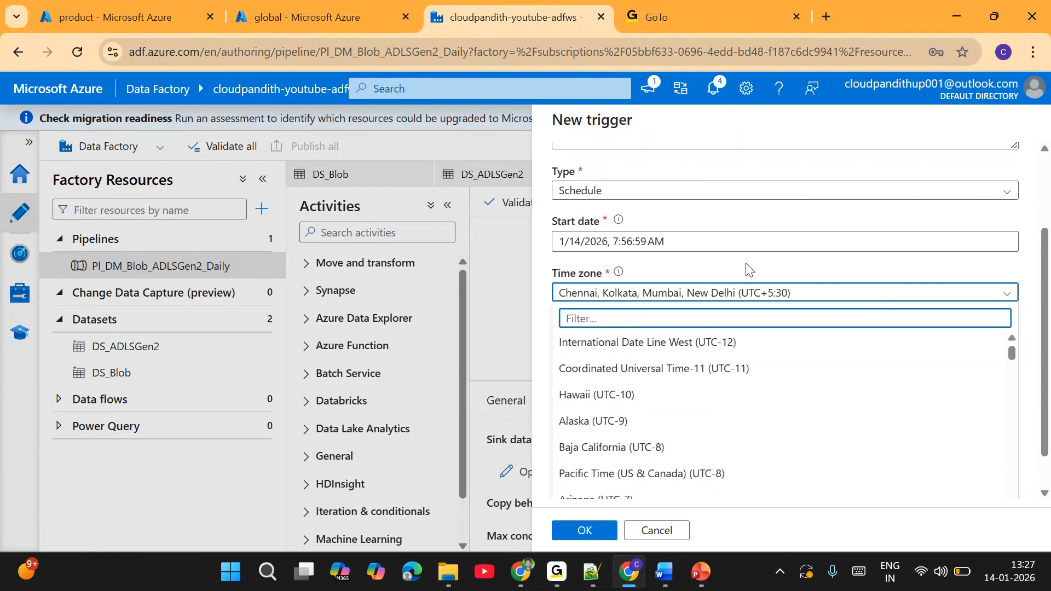
left_click(725, 269)
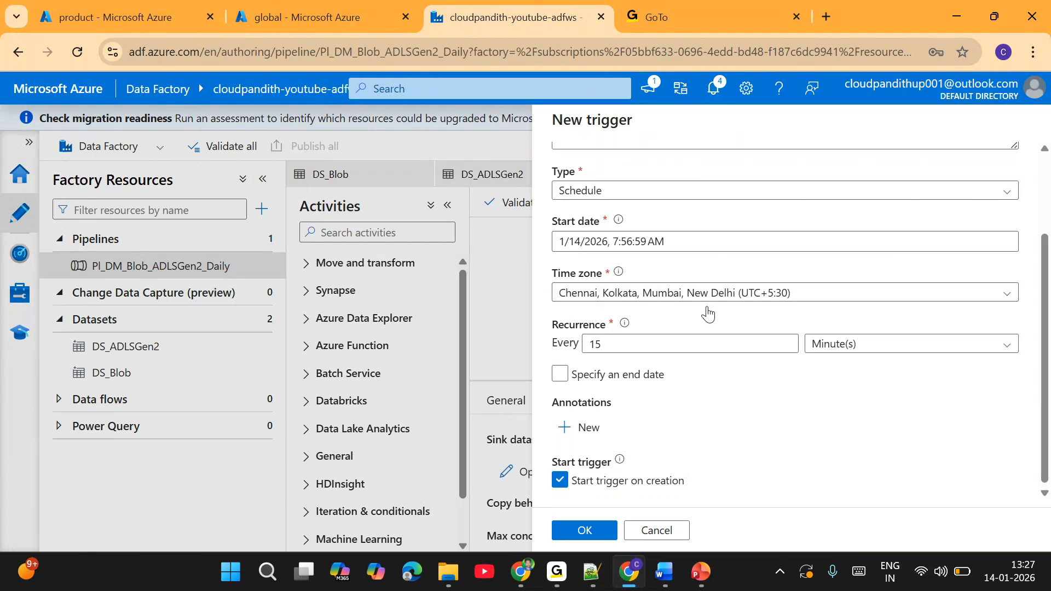
Set the trigger's recurrence to every 1 Day(s)
left_click(636, 341)
key("BackSpace")
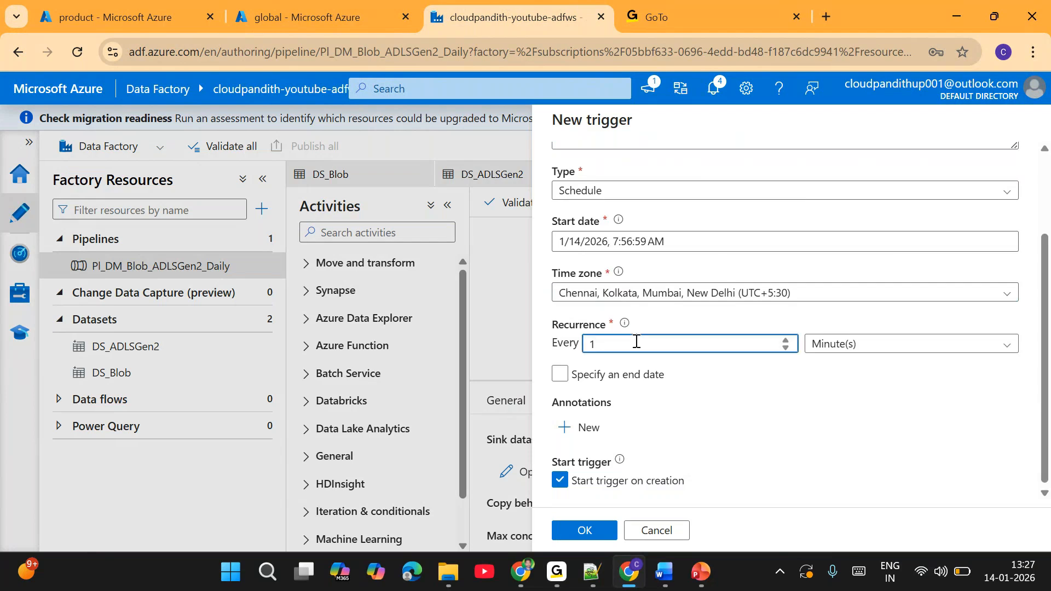
left_click(860, 344)
left_click(829, 422)
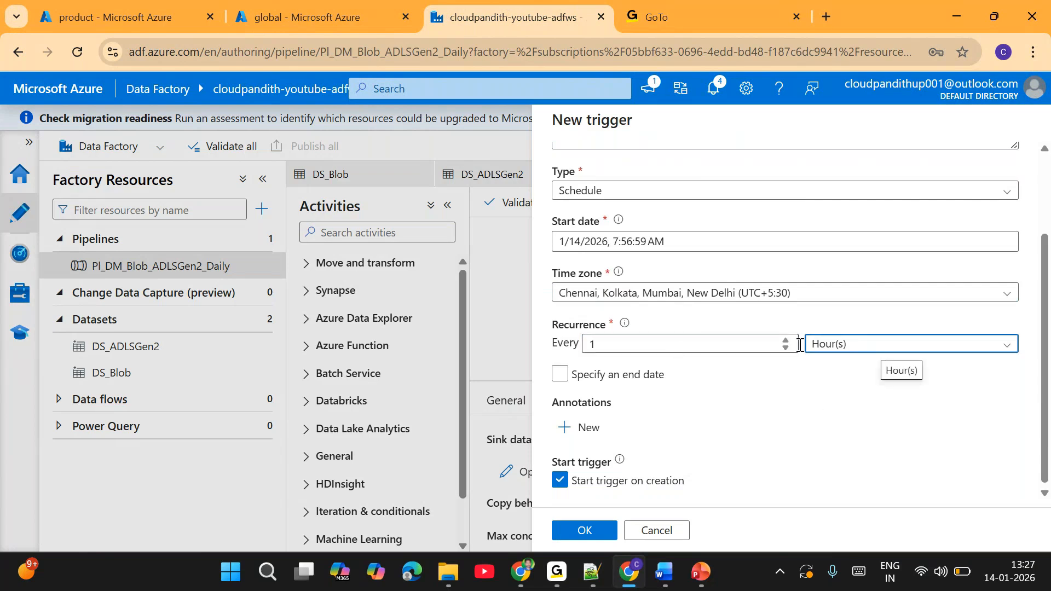
left_click(843, 344)
left_click(832, 448)
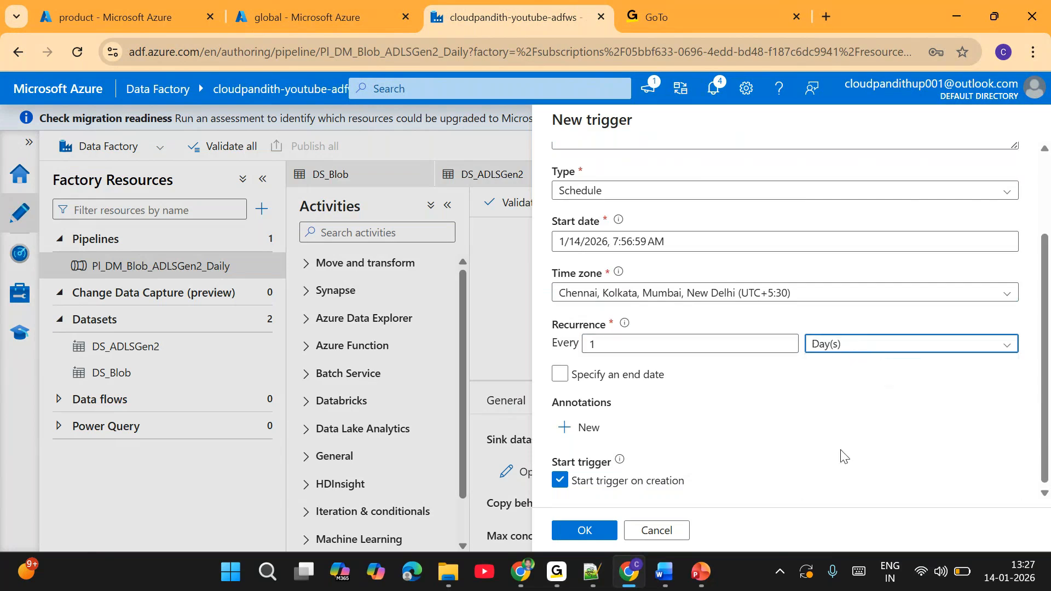
Set the trigger's start date to 1/14/2026, 1:00:00 AM
left_click(652, 239)
left_click(641, 369)
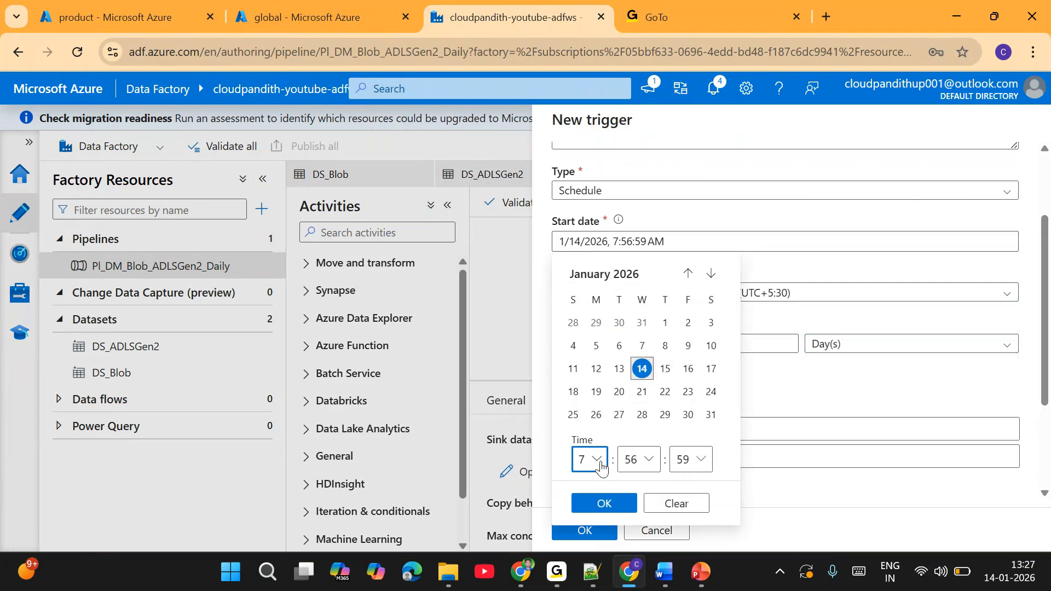
left_click(601, 466)
scroll(593, 216, "up", 1)
left_click(585, 163)
left_click(637, 460)
scroll(635, 197, "up", 8)
scroll(638, 164, "up", 5)
left_click(635, 137)
left_click(693, 459)
scroll(693, 241, "up", 12)
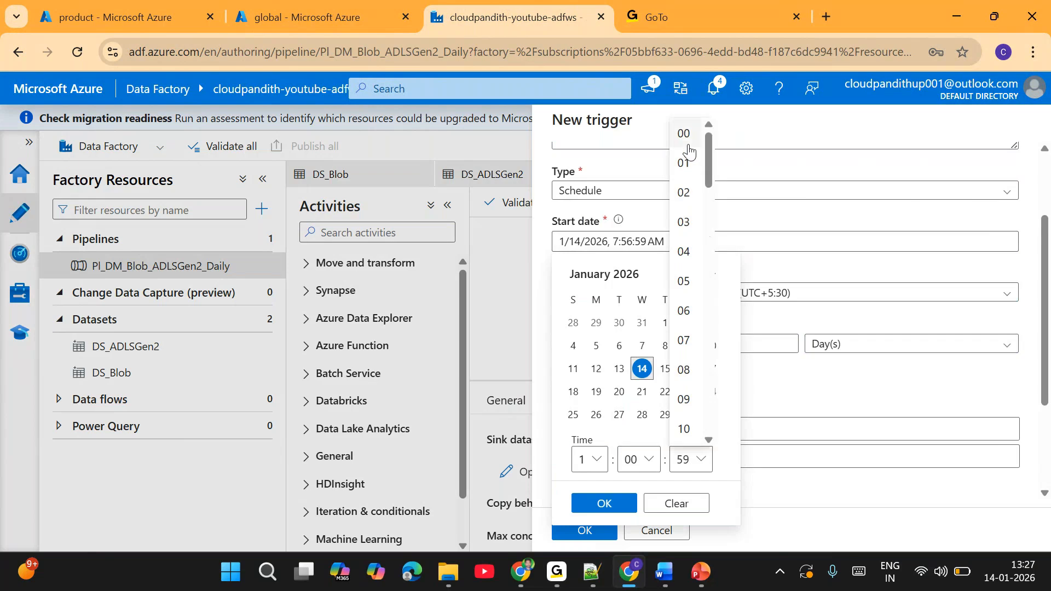
left_click(687, 147)
left_click(604, 503)
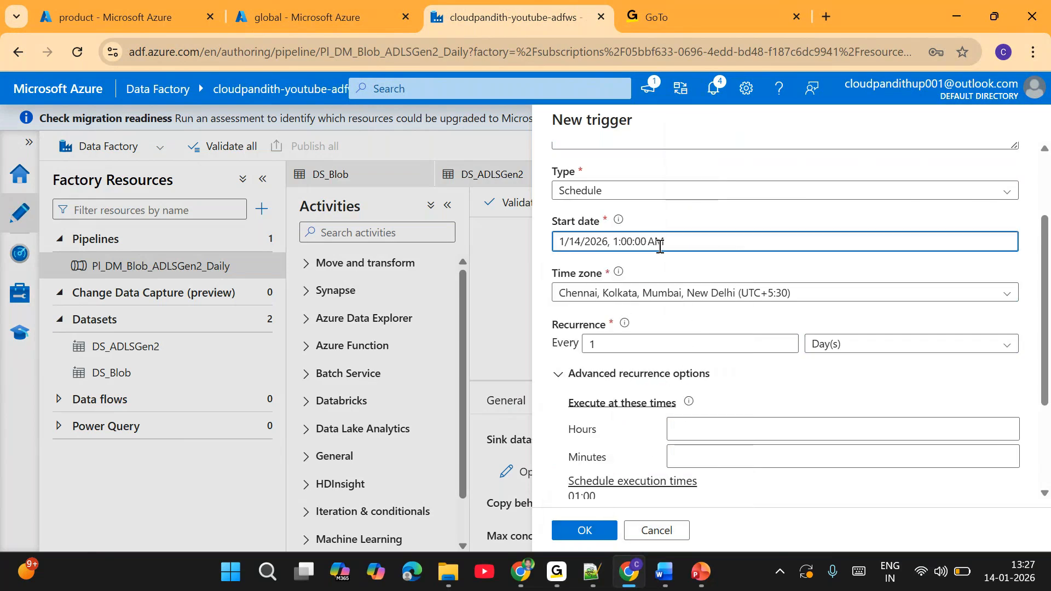
Try Minute(s) and Hour(s) as the recurrence unit and return it to Day(s)
left_click(829, 343)
left_click(852, 396)
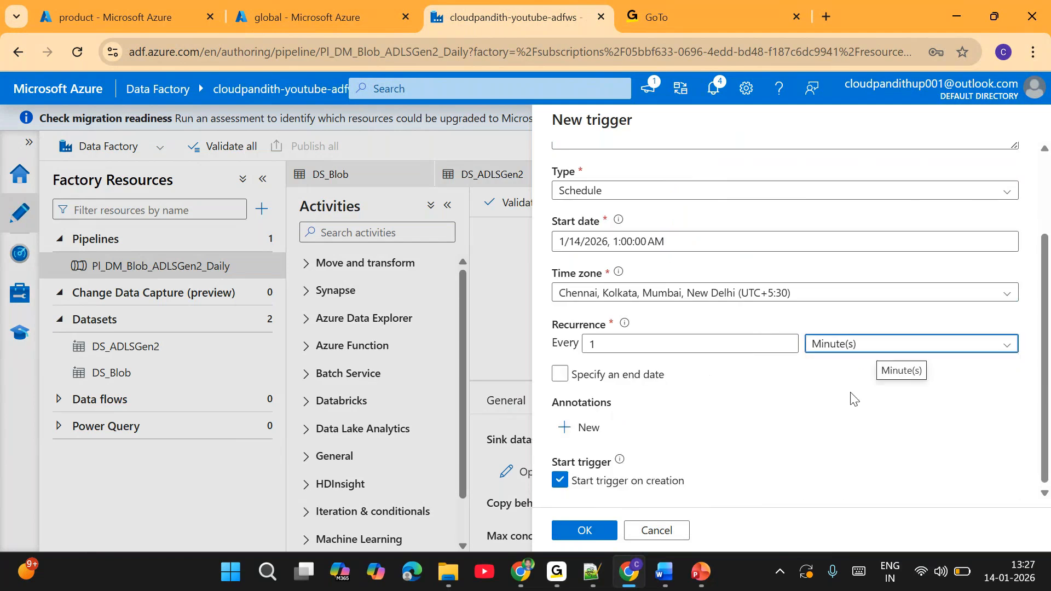
left_click(832, 345)
left_click(830, 422)
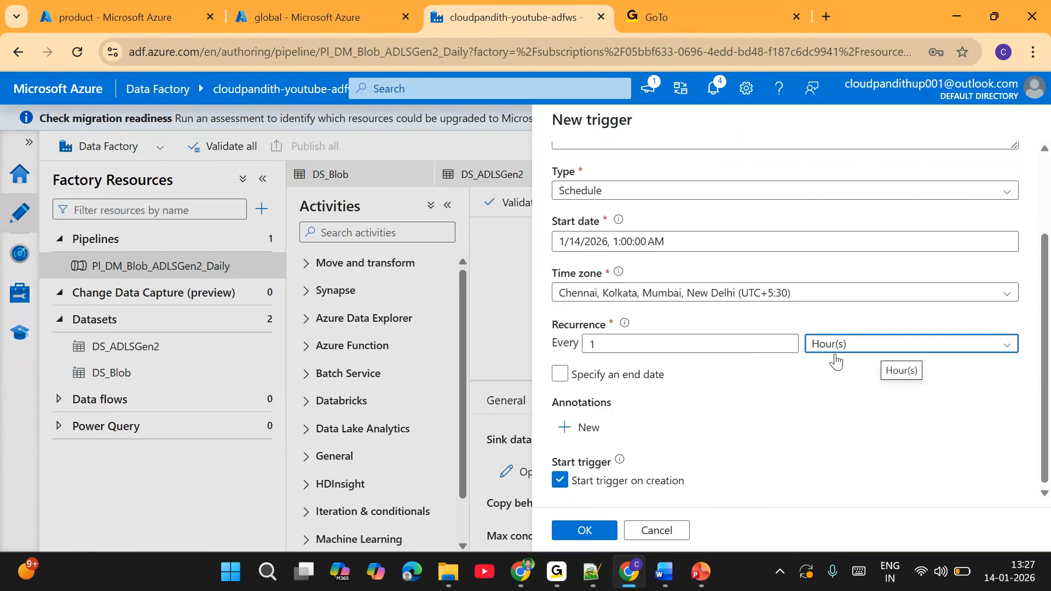
left_click(832, 345)
left_click(830, 447)
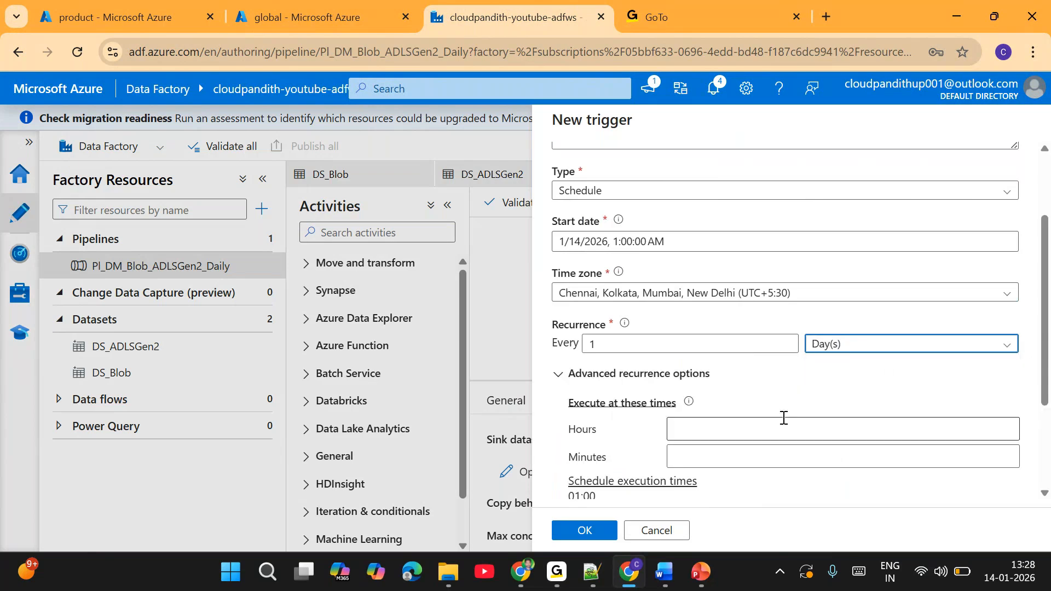
Set the trigger's daily execution time to hour 13 and minute 31
left_click(737, 418)
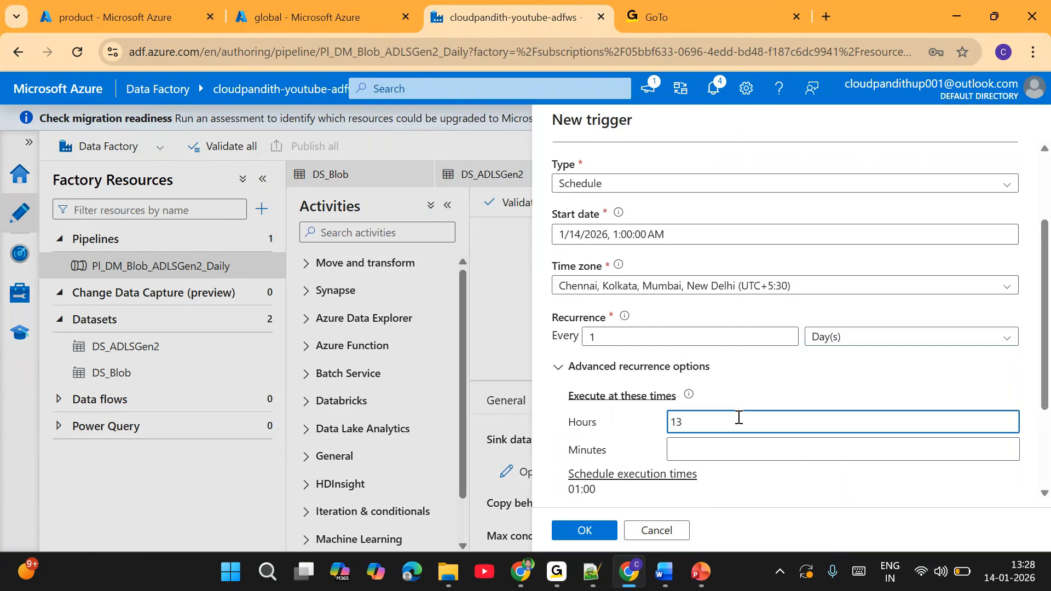
left_click(699, 446)
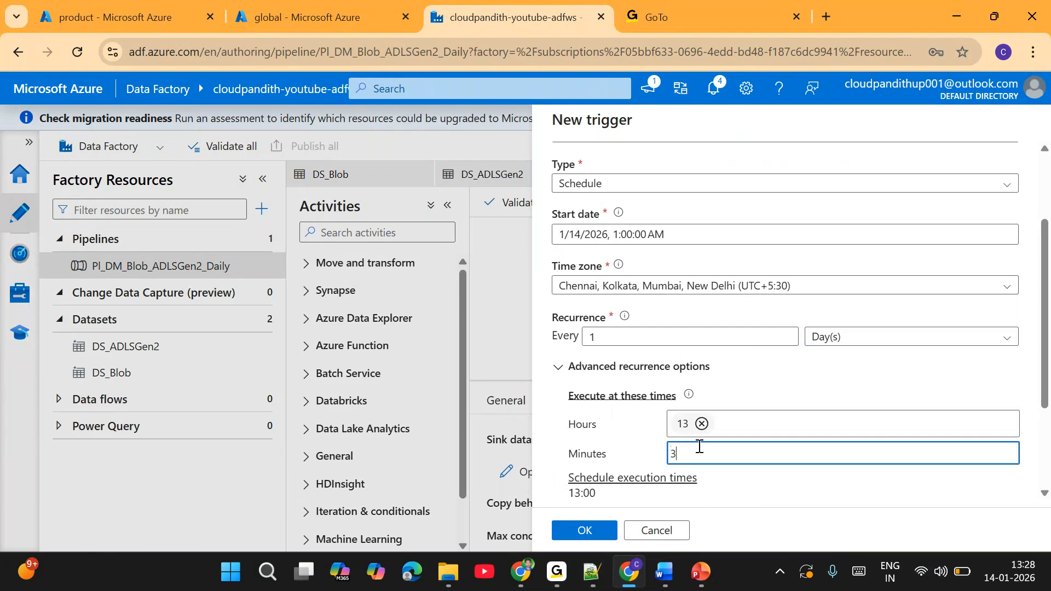
type("31")
left_click(804, 388)
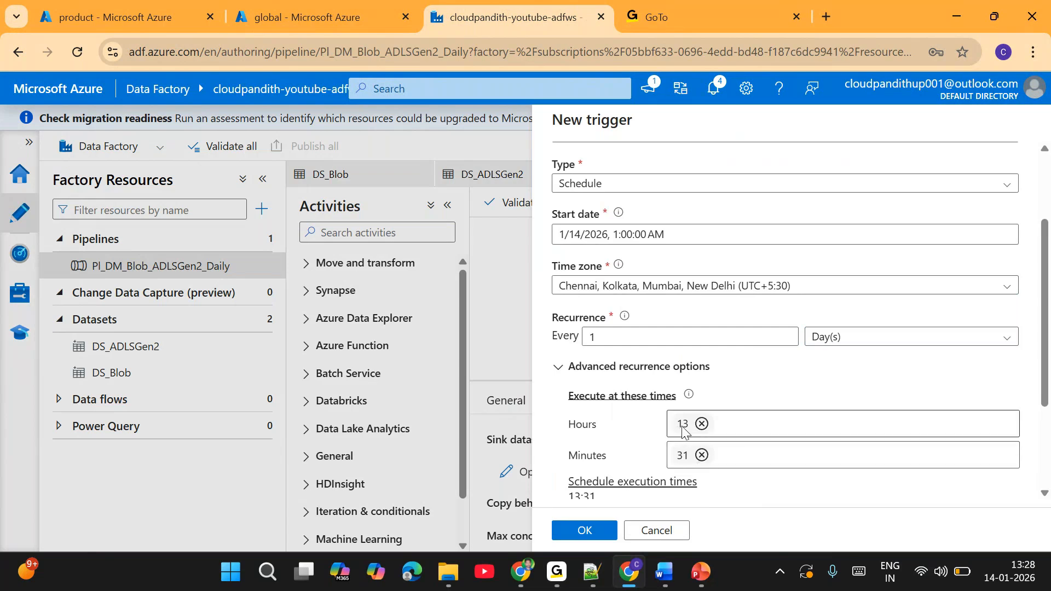
Try a Week(s) recurrence with Saturday and Sunday as the run days
scroll(773, 394, "down", 2)
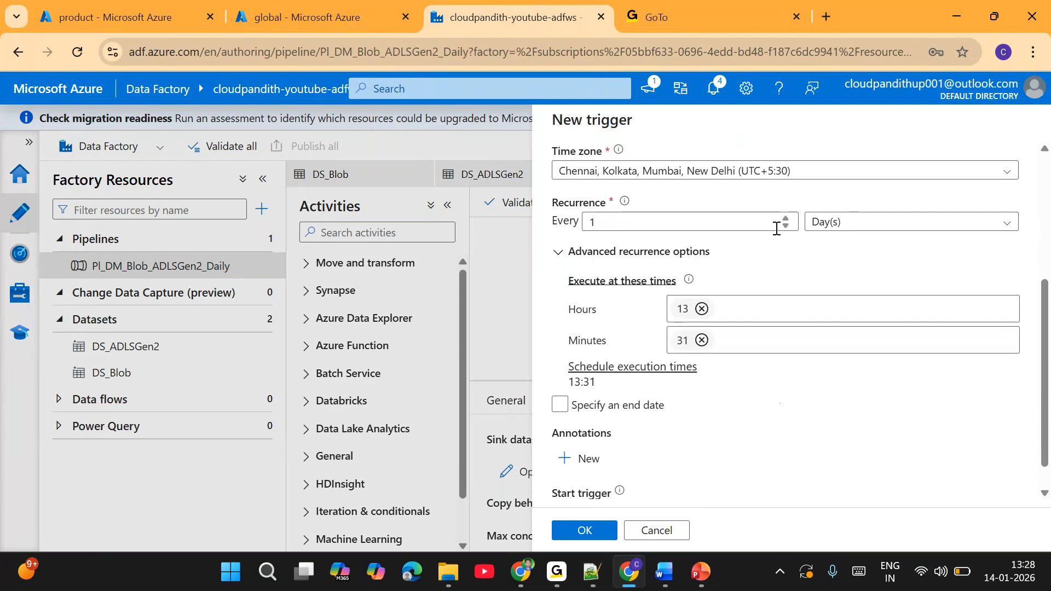
left_click(843, 226)
left_click(837, 351)
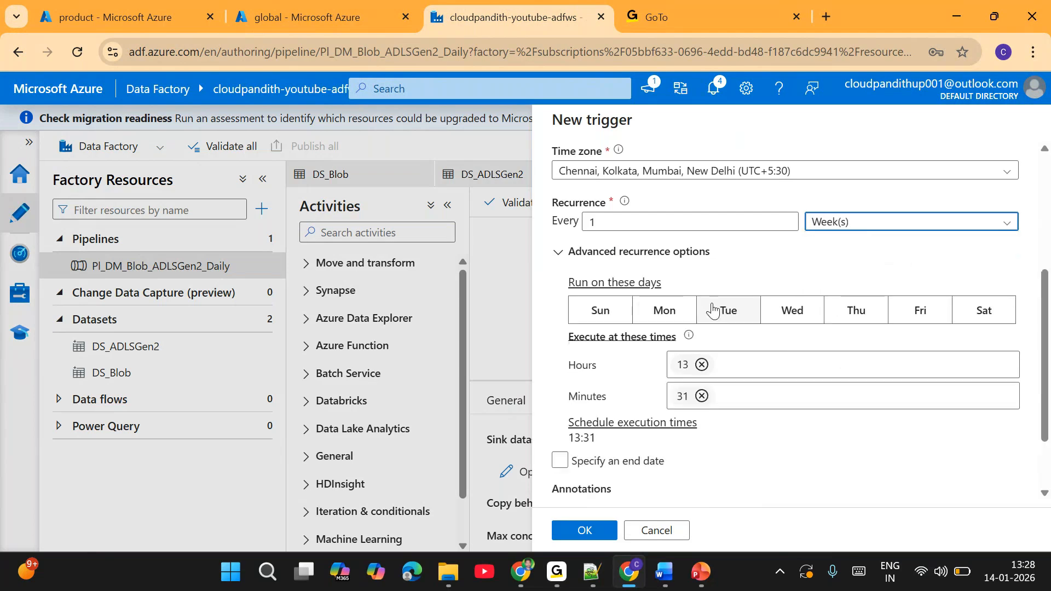
left_click(981, 309)
left_click(599, 309)
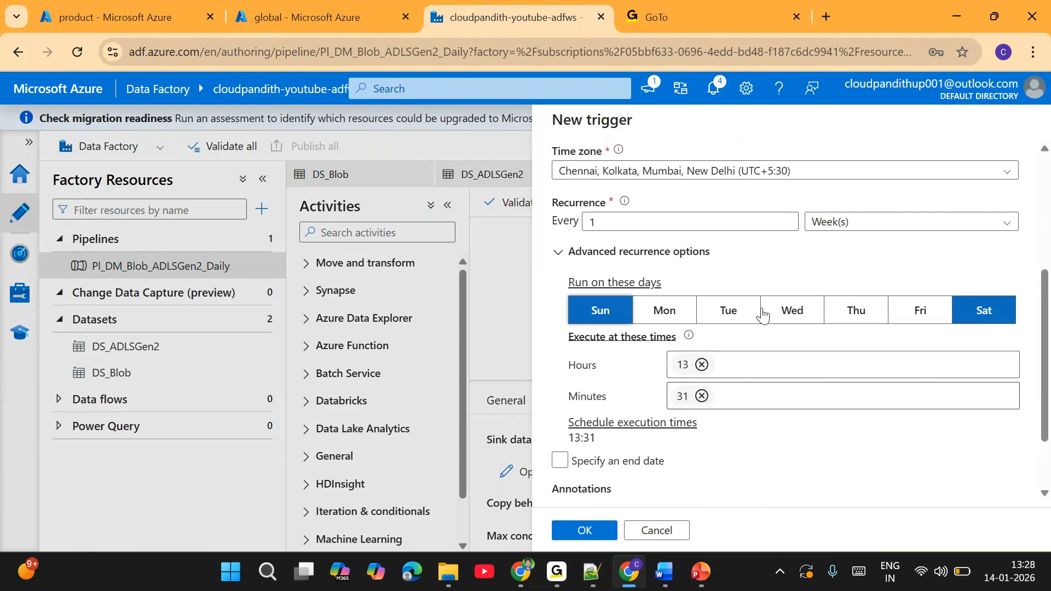
Try a Month(s) recurrence with days 1, 5 and Last, and return the recurrence unit to Day(s)
left_click(826, 226)
left_click(830, 379)
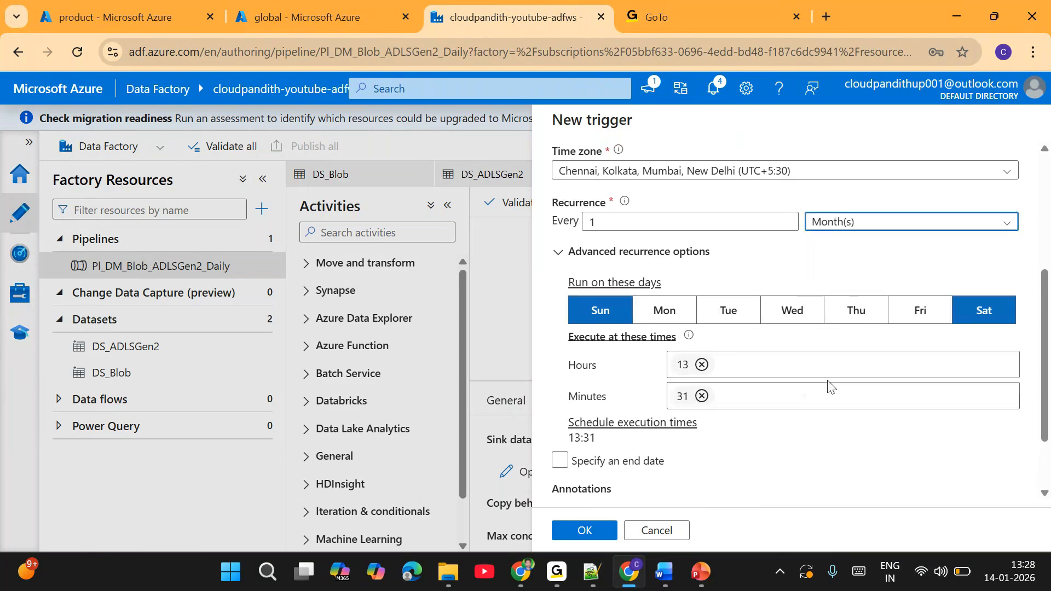
left_click(602, 345)
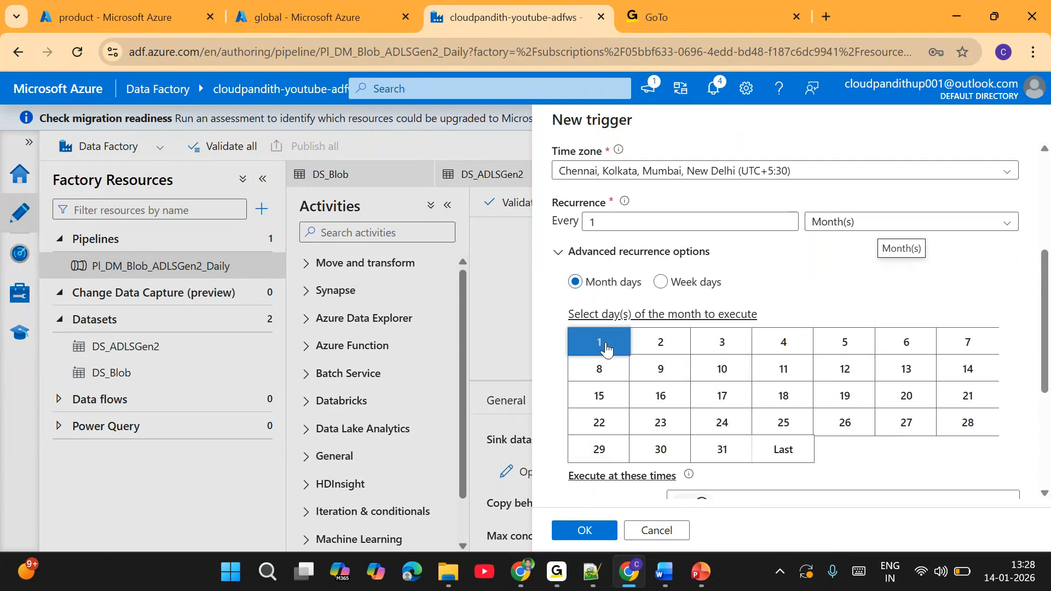
left_click(849, 345)
left_click(797, 449)
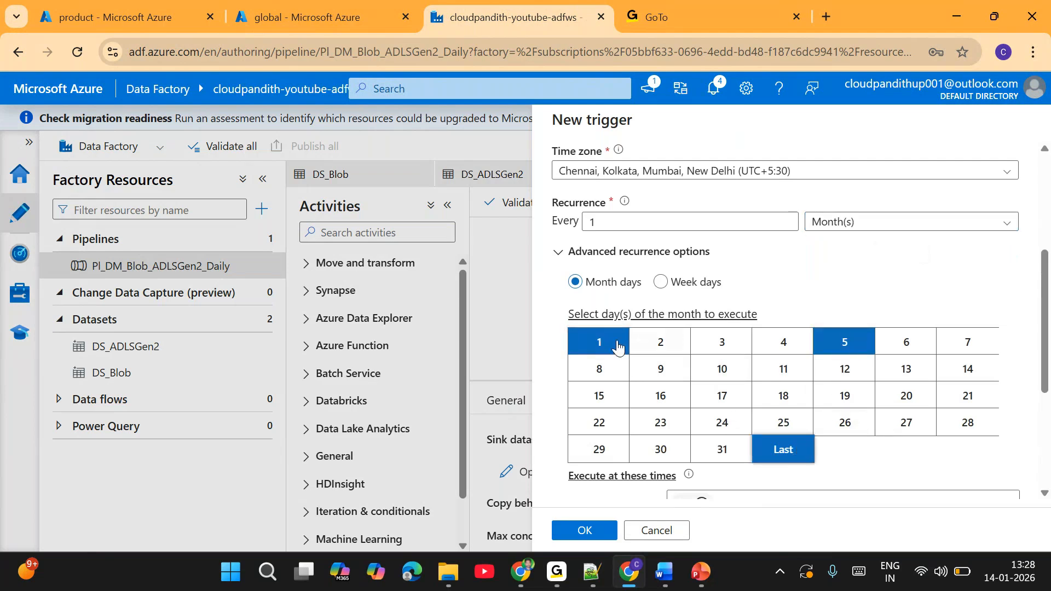
left_click(601, 342)
left_click(870, 221)
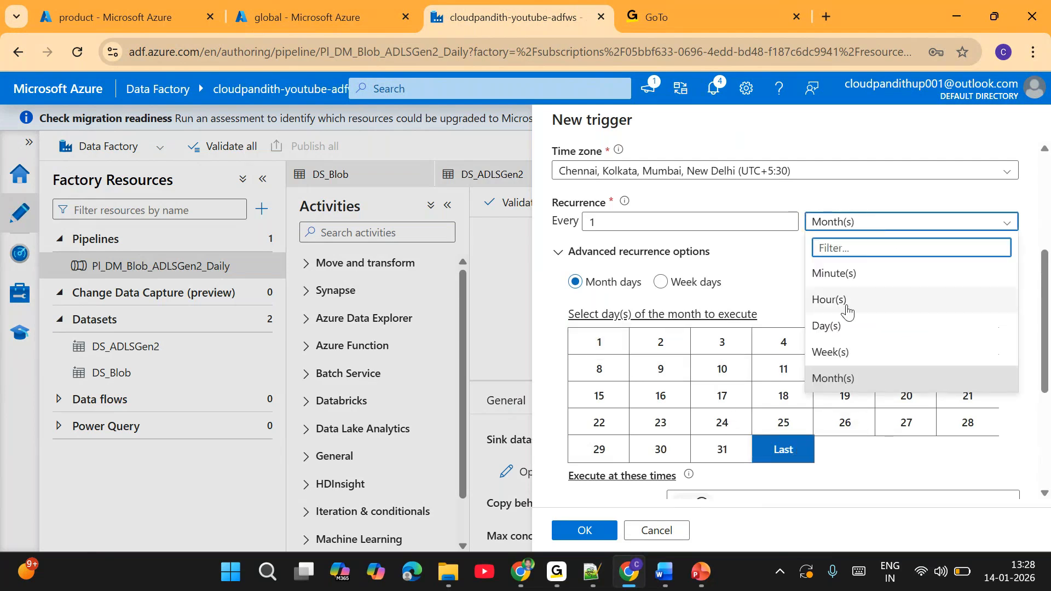
left_click(829, 327)
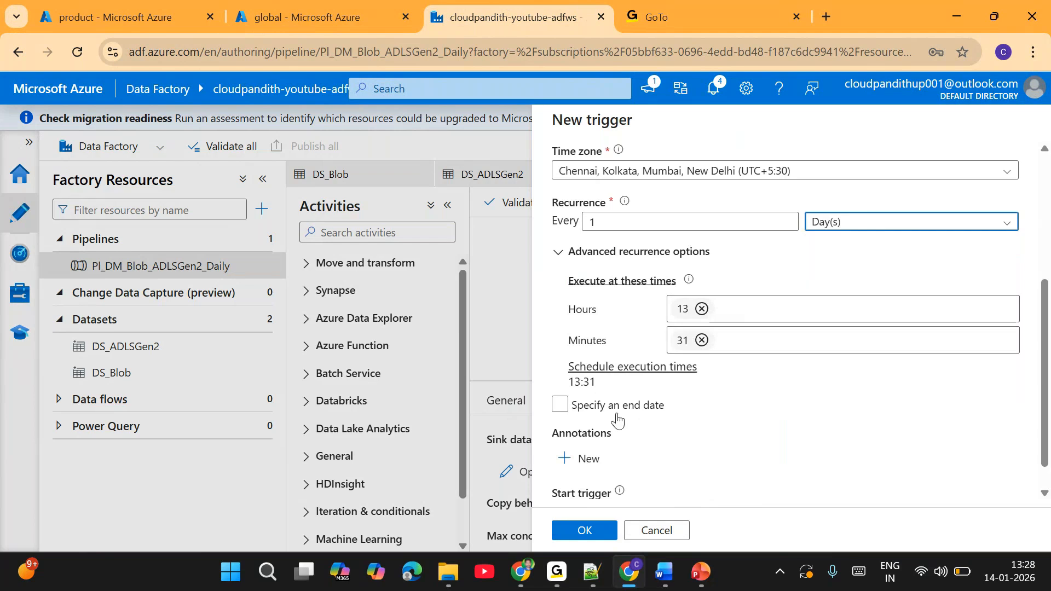
Save the new trigger without run parameters and publish Tr_Sales_Daily to the live environment
scroll(577, 412, "down", 1)
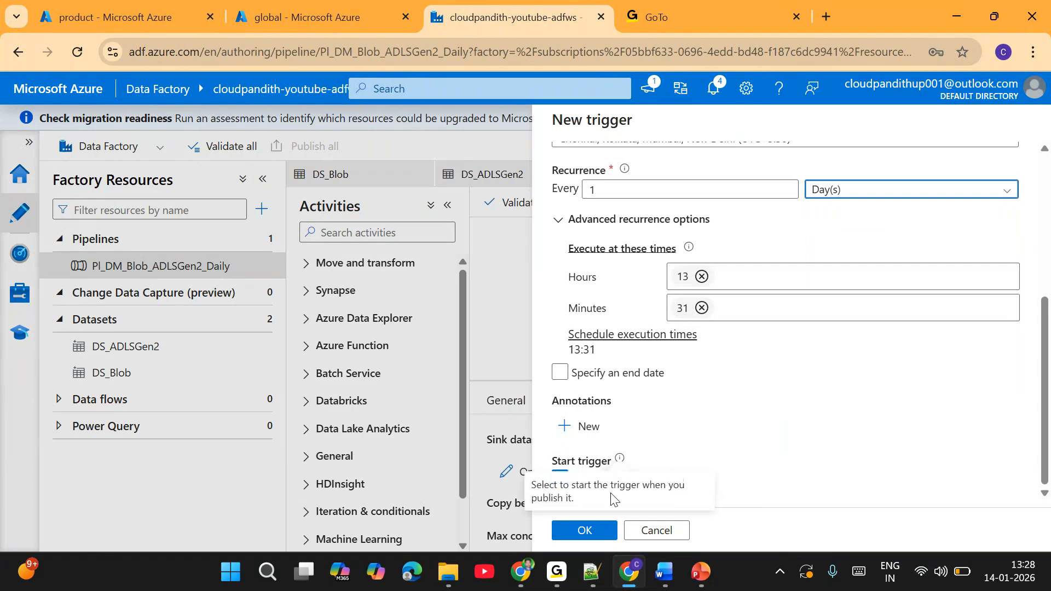
left_click(587, 531)
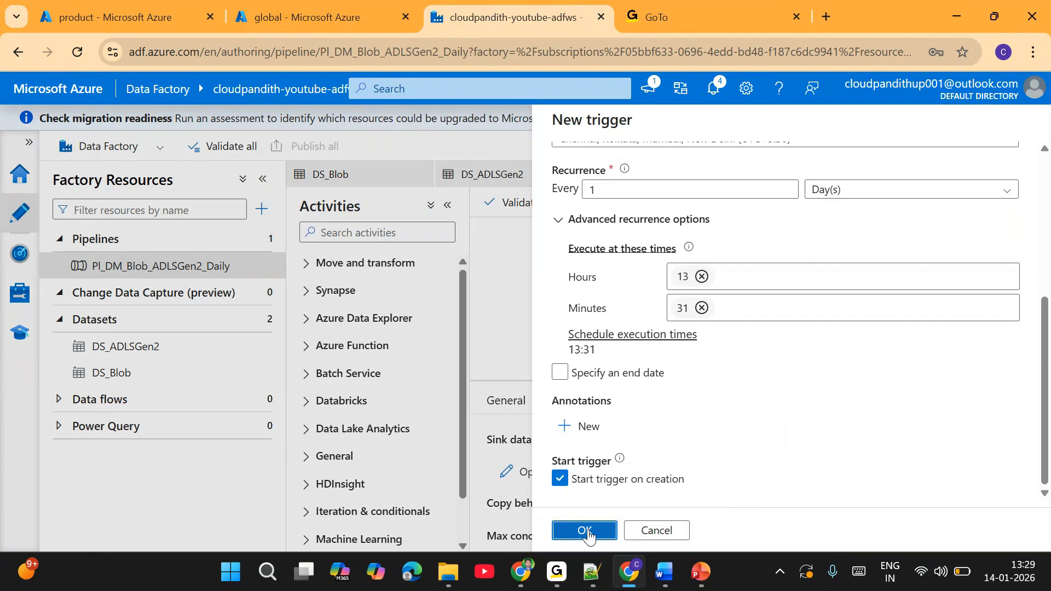
left_click(604, 535)
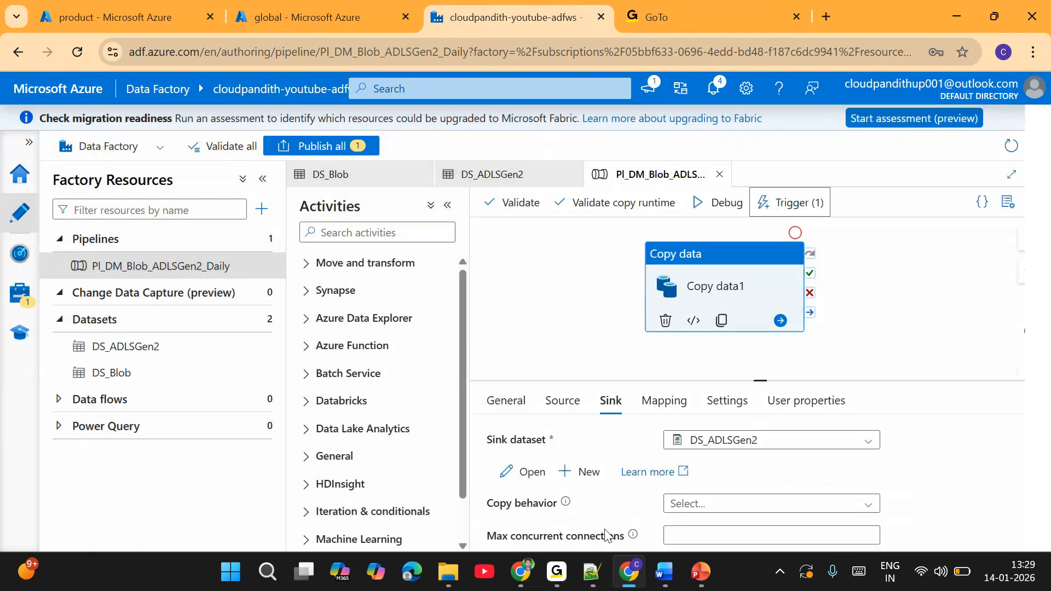
left_click(331, 147)
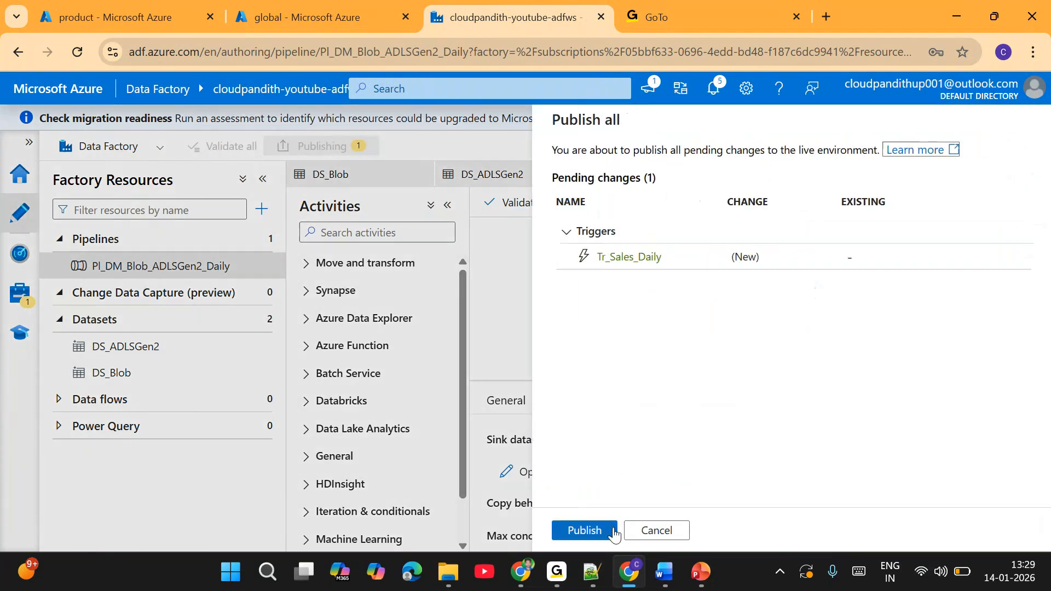
left_click(588, 530)
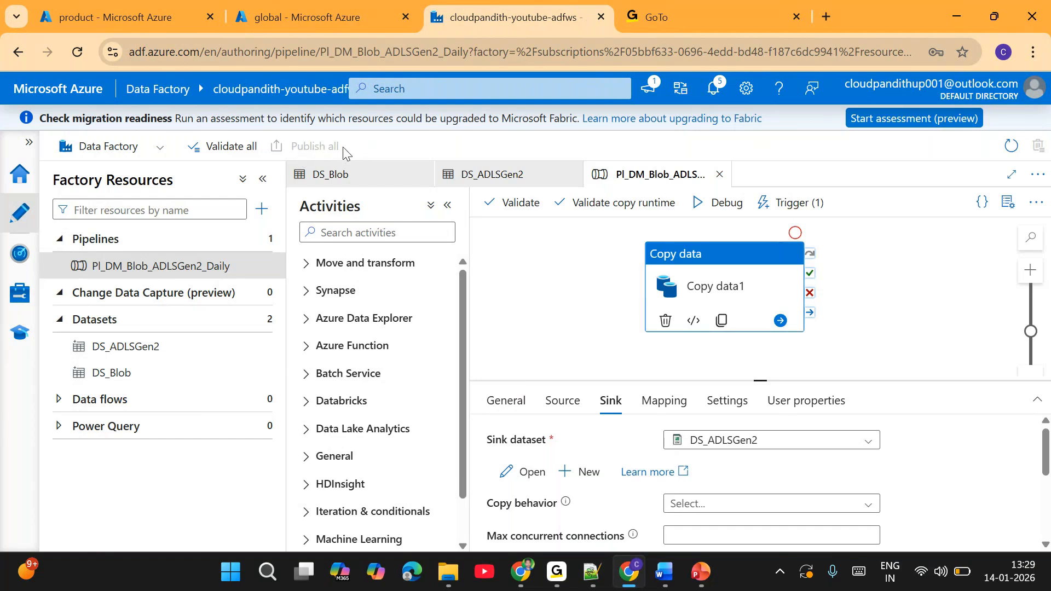
Review the published Tr_Sales_Daily trigger's recurrence, status and run parameters, and leave it without saving
left_click(790, 205)
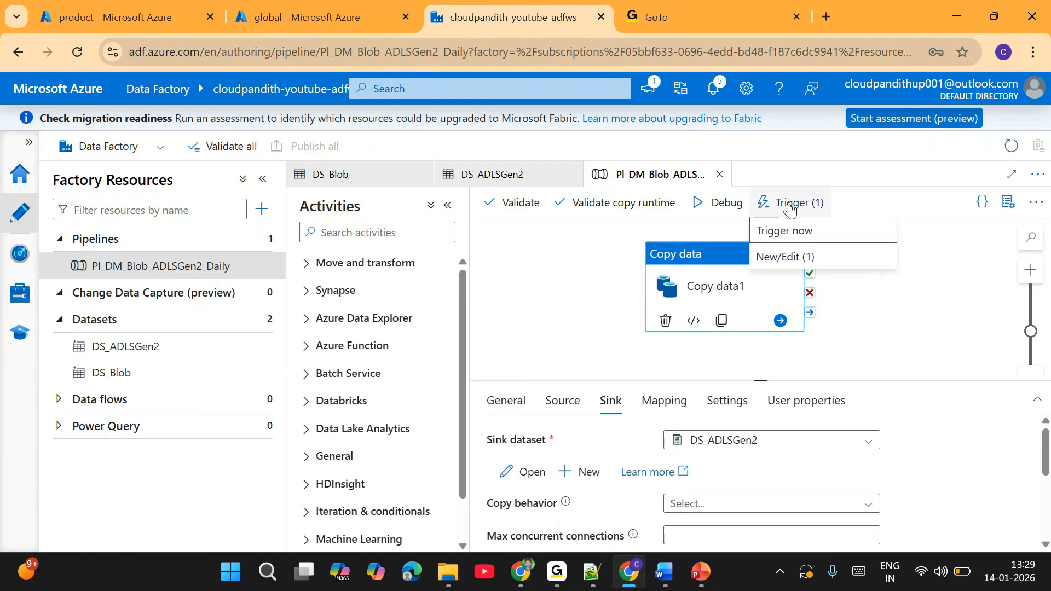
left_click(787, 257)
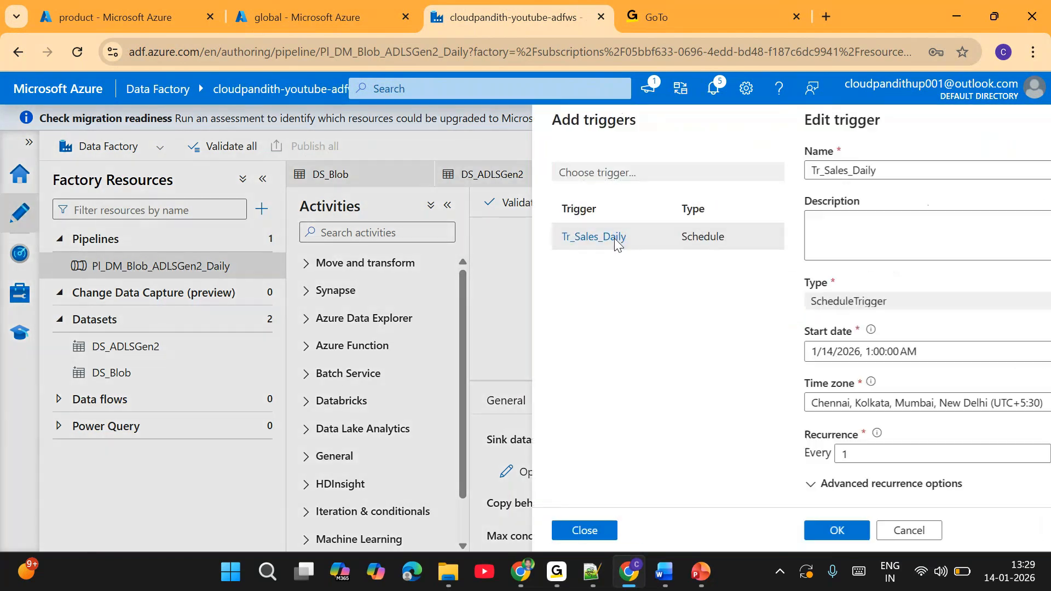
left_click(614, 237)
scroll(765, 357, "down", 5)
left_click_drag(553, 459, 692, 446)
left_click(659, 424)
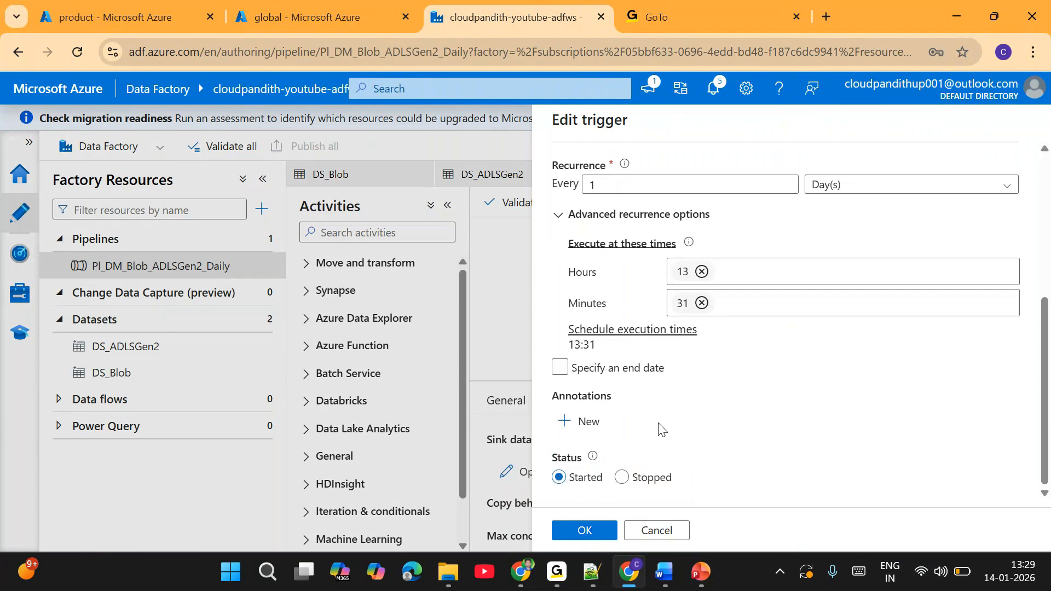
left_click(585, 533)
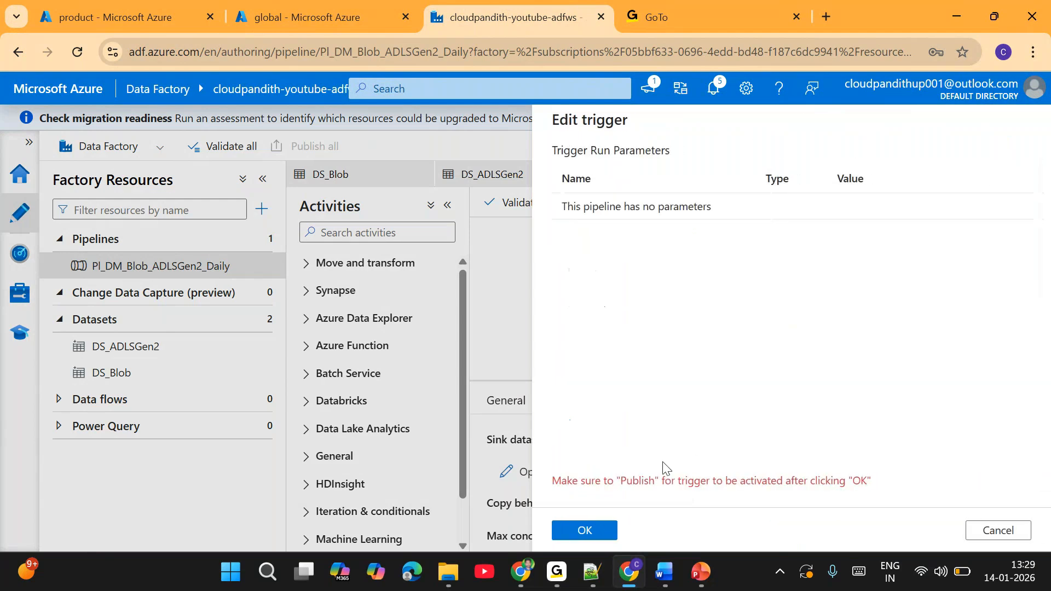
left_click(1008, 534)
left_click(658, 530)
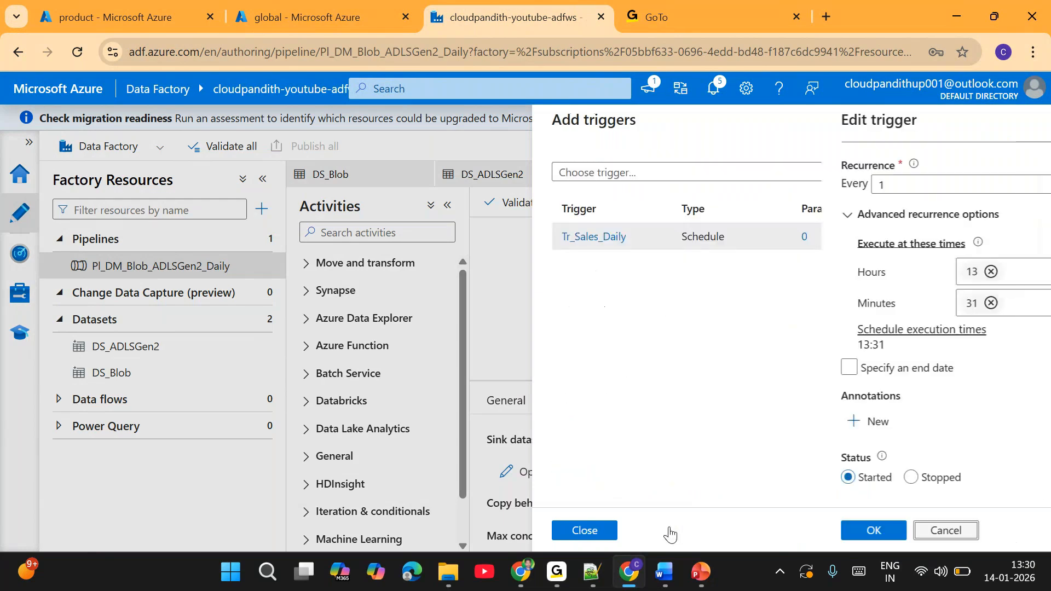
left_click(592, 525)
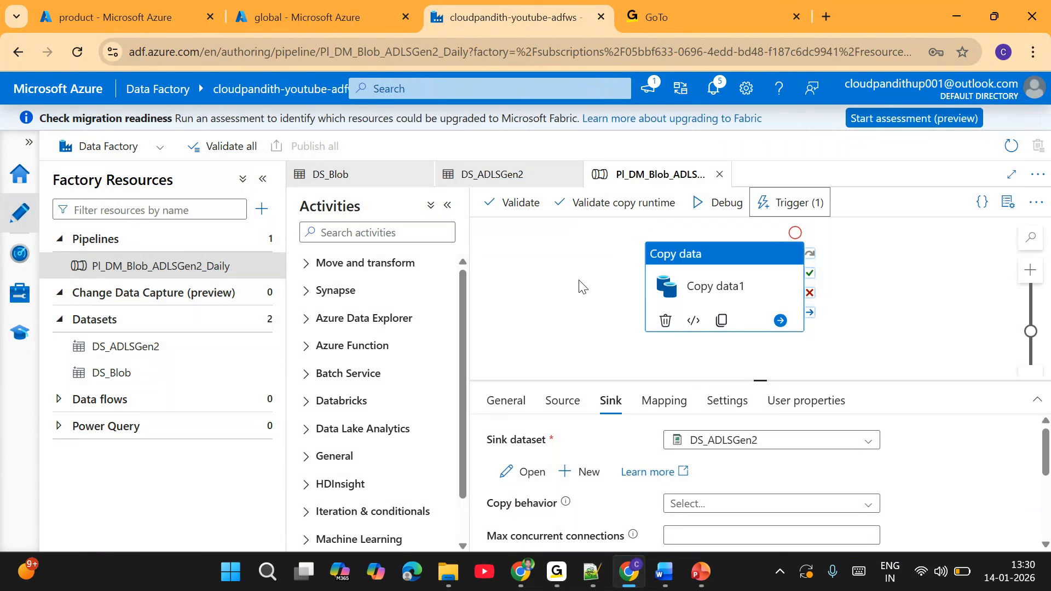
Check the monitored triggered pipeline runs for the scheduled run, refreshing the list repeatedly
left_click(20, 257)
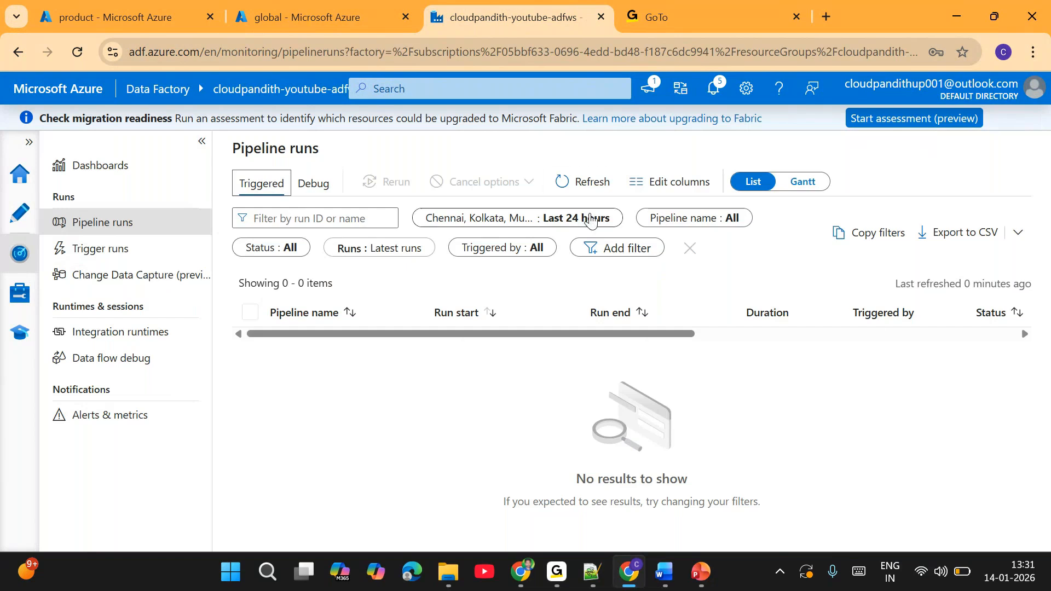
left_click(579, 184)
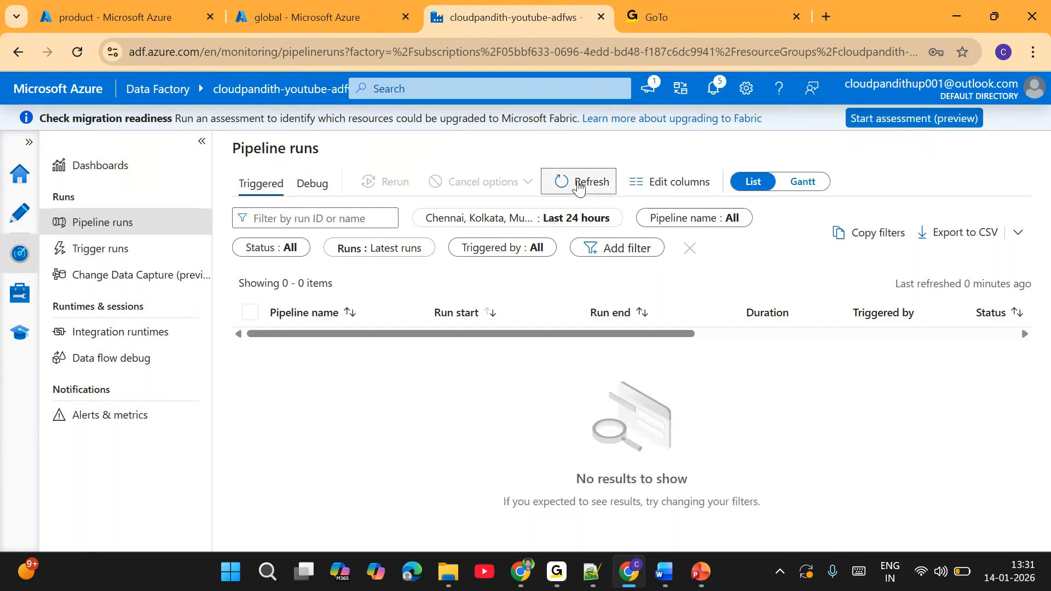
left_click(579, 184)
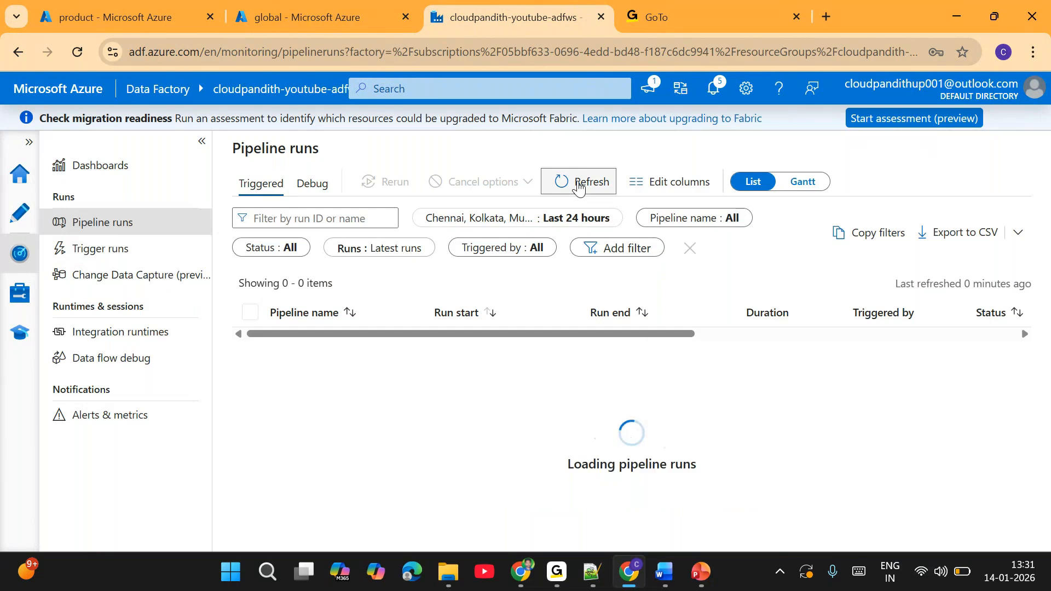
left_click(579, 184)
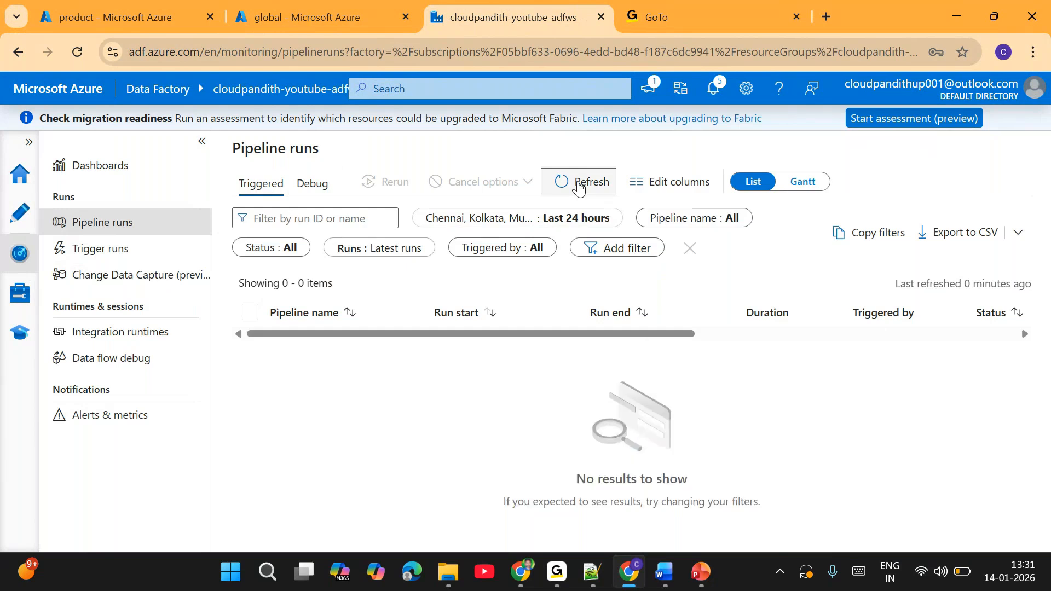
left_click(579, 185)
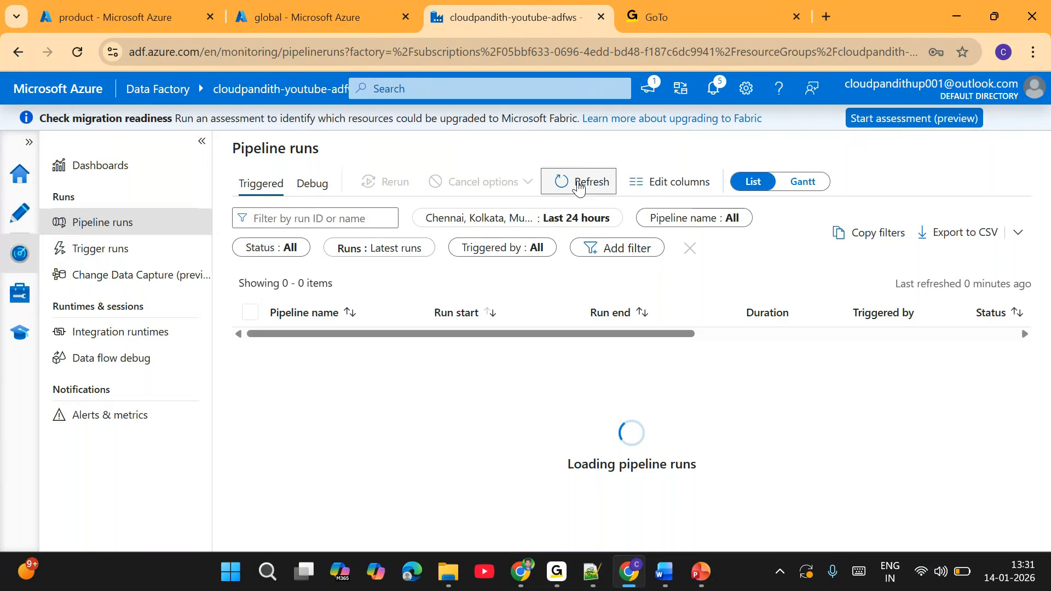
left_click(579, 184)
left_click(579, 184)
left_click(579, 184)
left_click(579, 185)
left_click(579, 185)
left_click(579, 185)
left_click(579, 184)
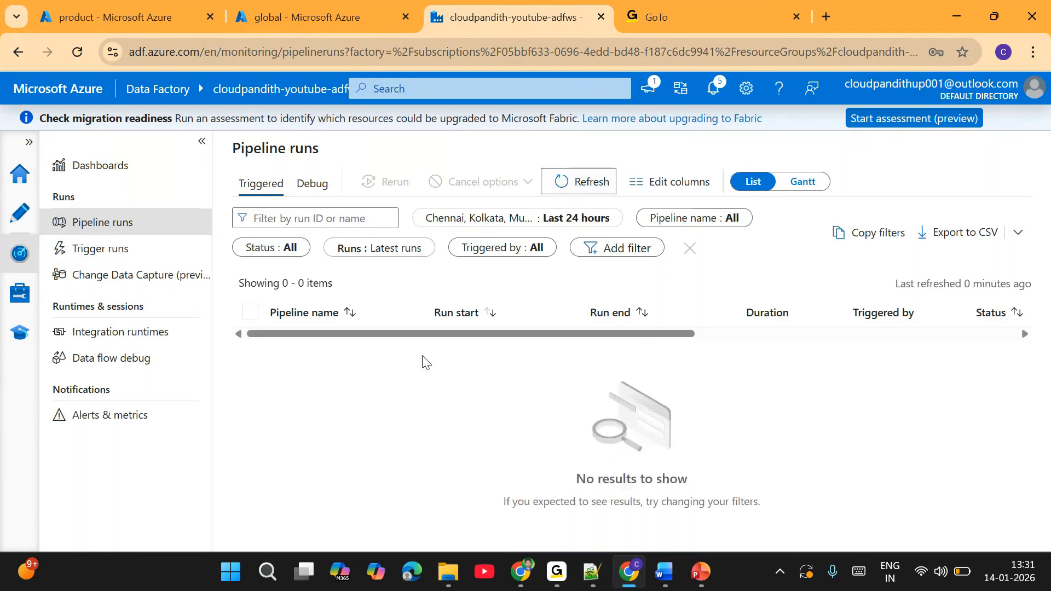
Return to the pipeline's authoring view and recheck Tr_Sales_Daily's start date, time zone and execution time without saving
left_click(24, 220)
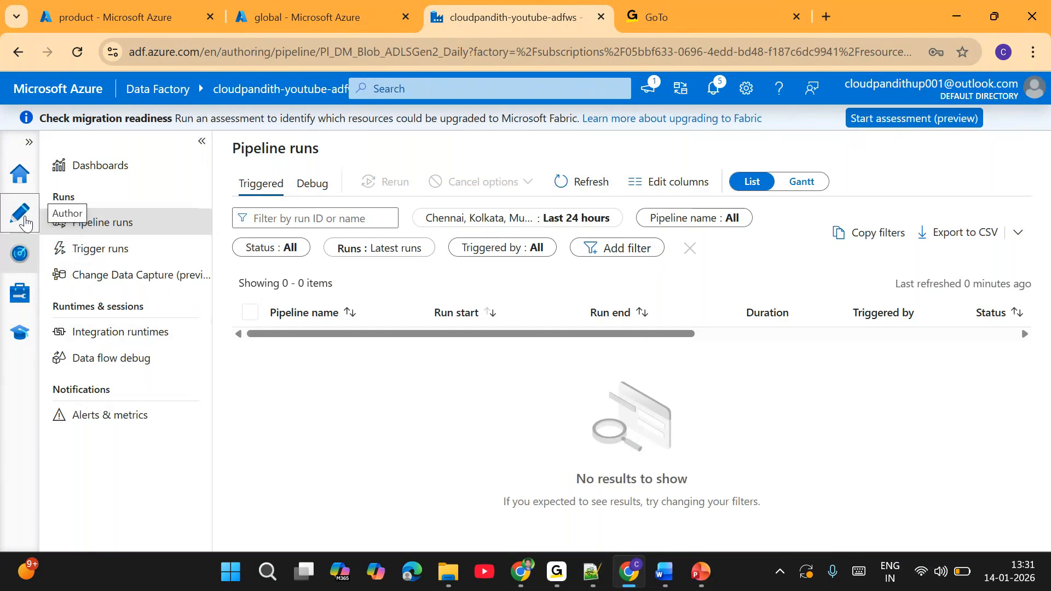
left_click(669, 202)
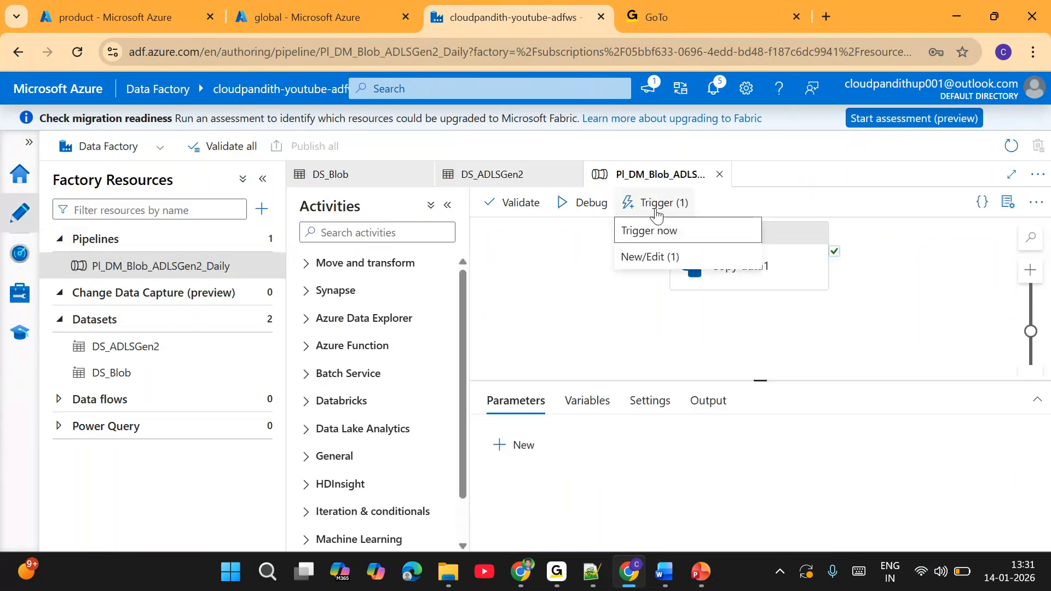
left_click(650, 257)
left_click(614, 239)
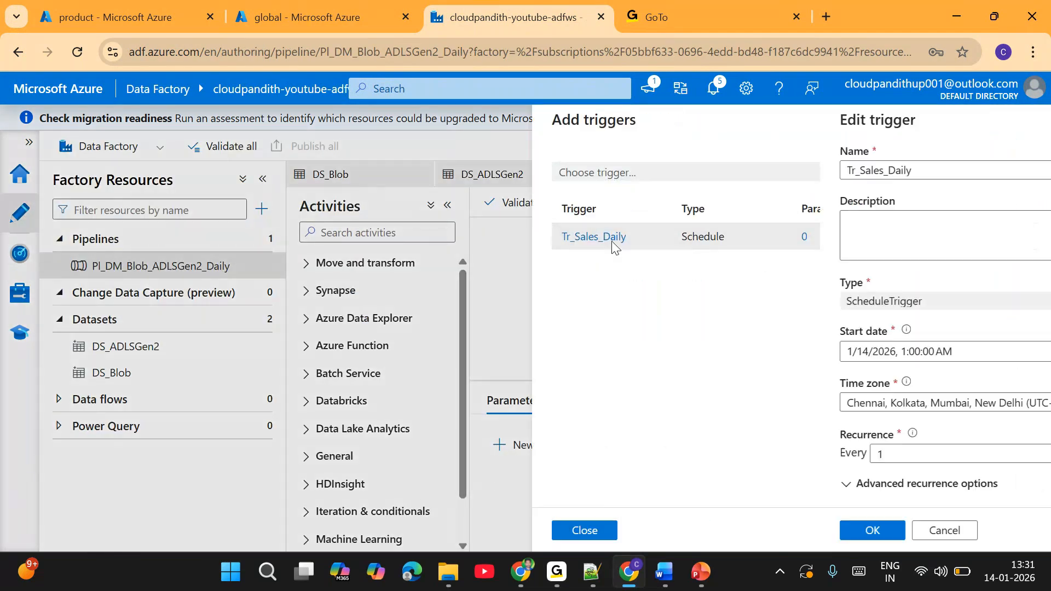
scroll(821, 358, "down", 1)
scroll(822, 358, "down", 2)
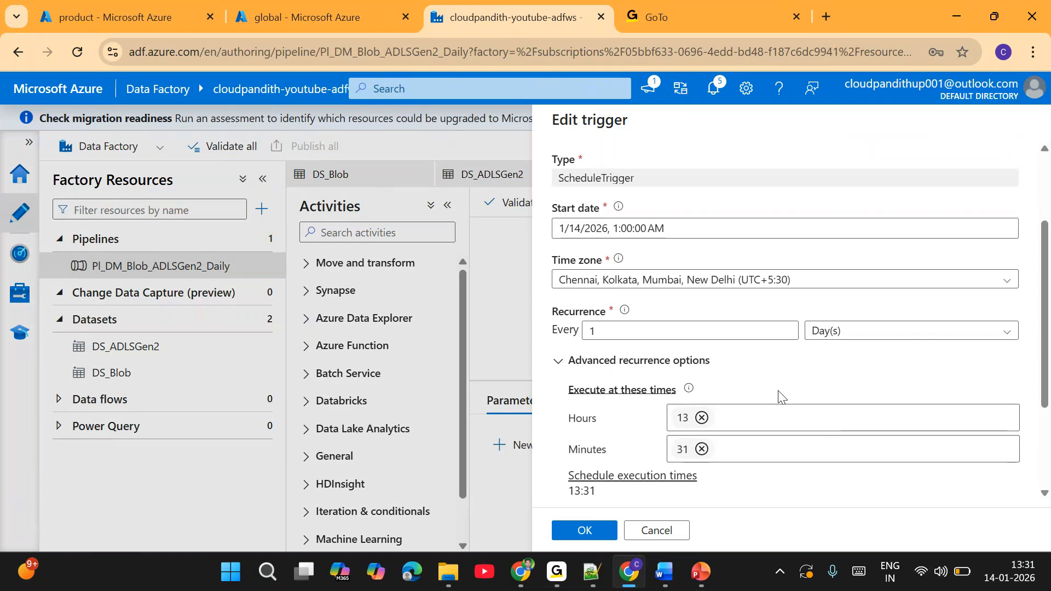
scroll(777, 398, "up", 1)
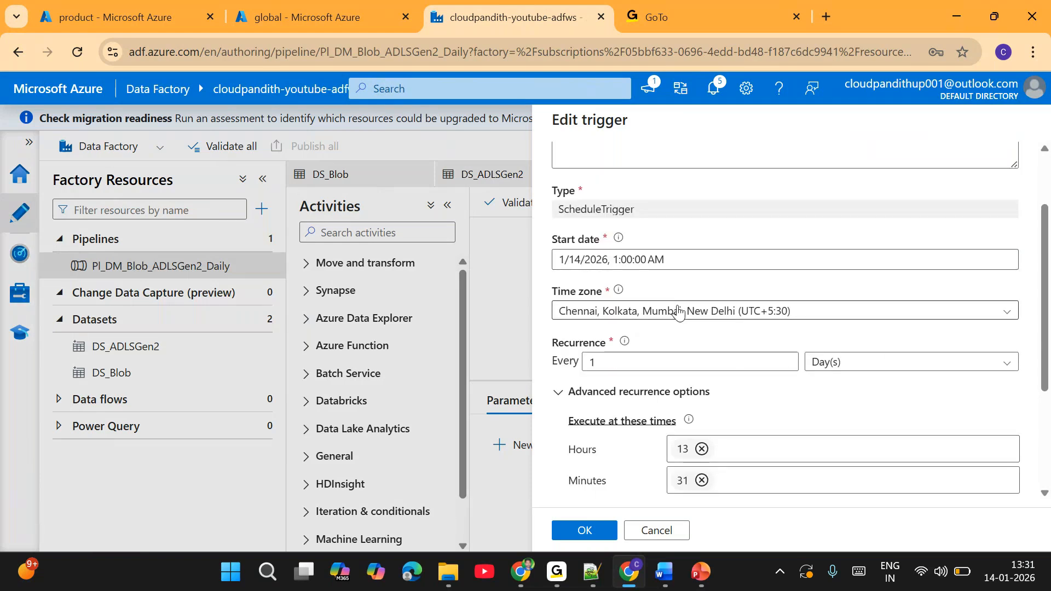
scroll(678, 311, "down", 3)
scroll(678, 307, "up", 5)
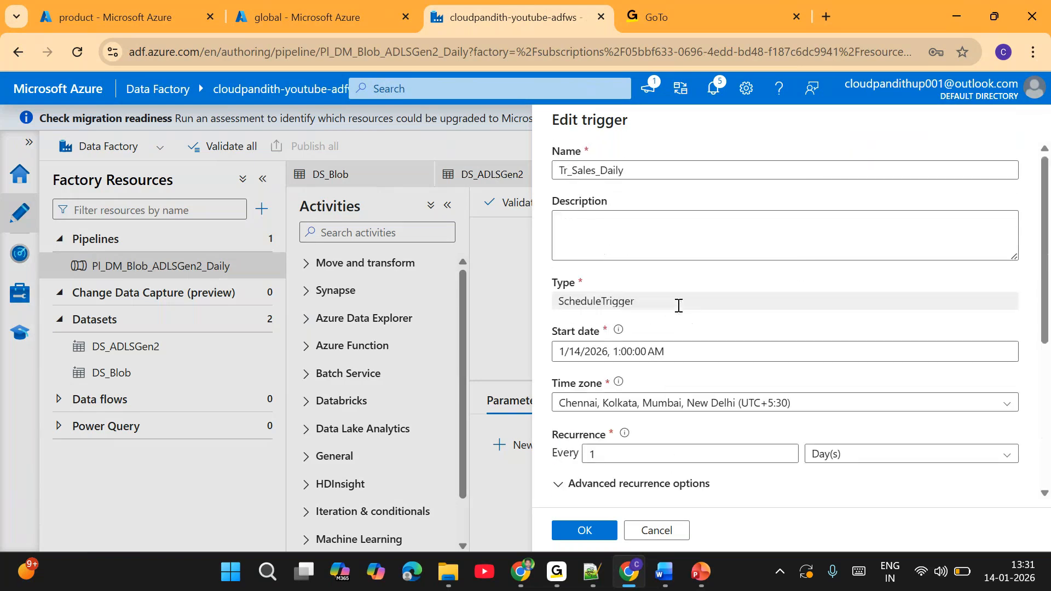
left_click(640, 531)
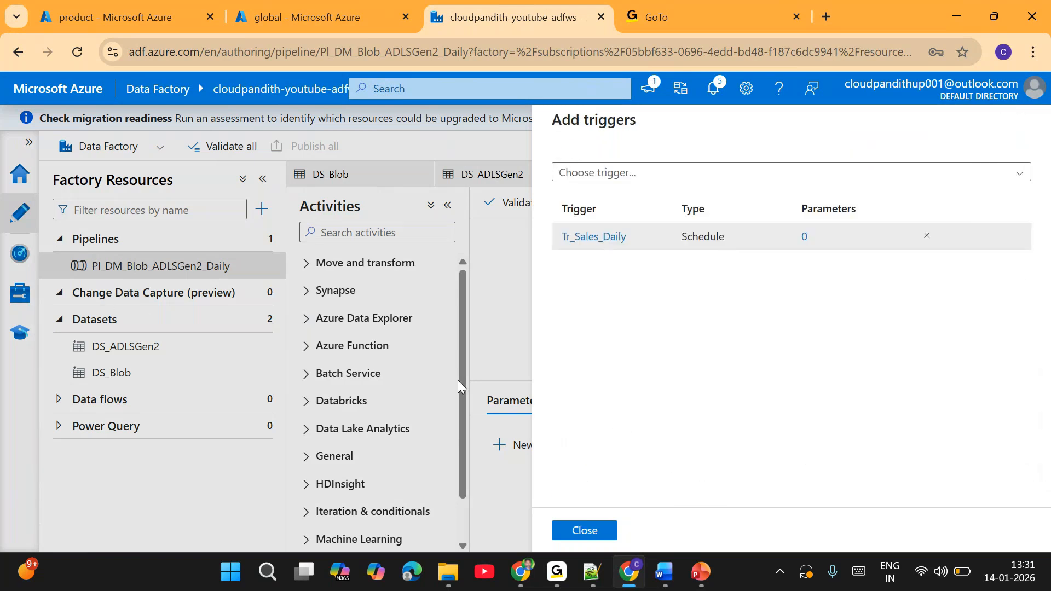
Check the triggered pipeline runs for the scheduled execution, refreshing the list repeatedly and reloading the page
left_click(601, 530)
left_click(22, 246)
left_click(581, 186)
left_click(585, 186)
left_click(585, 187)
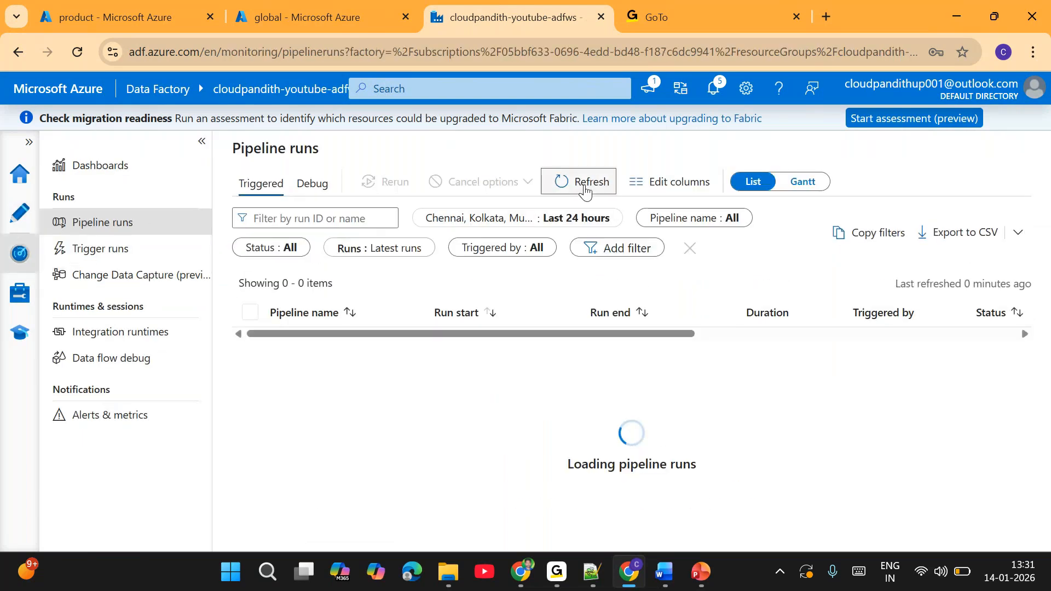
left_click(584, 186)
left_click(585, 186)
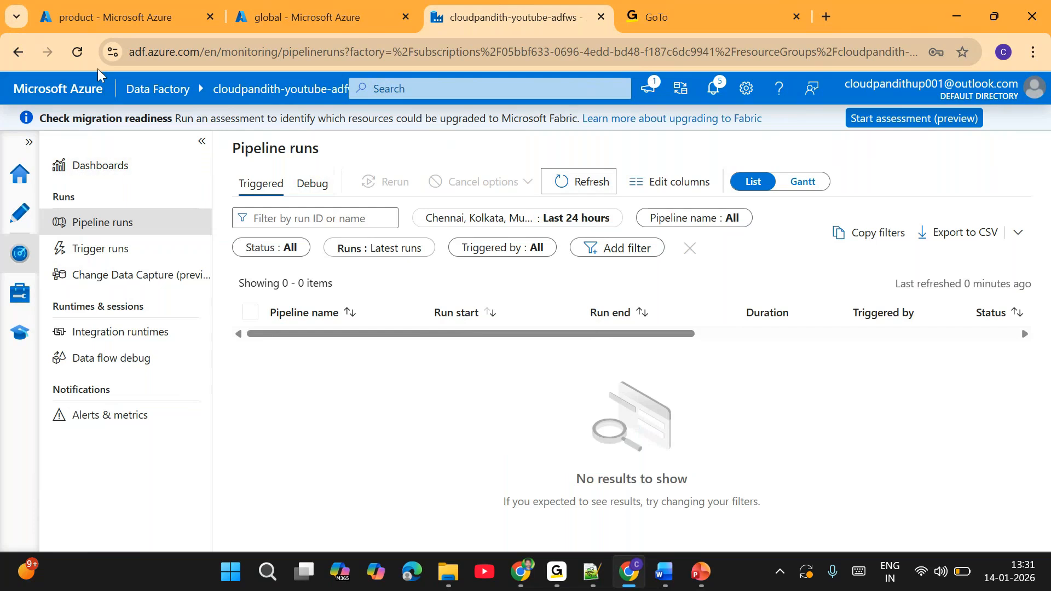
left_click(76, 54)
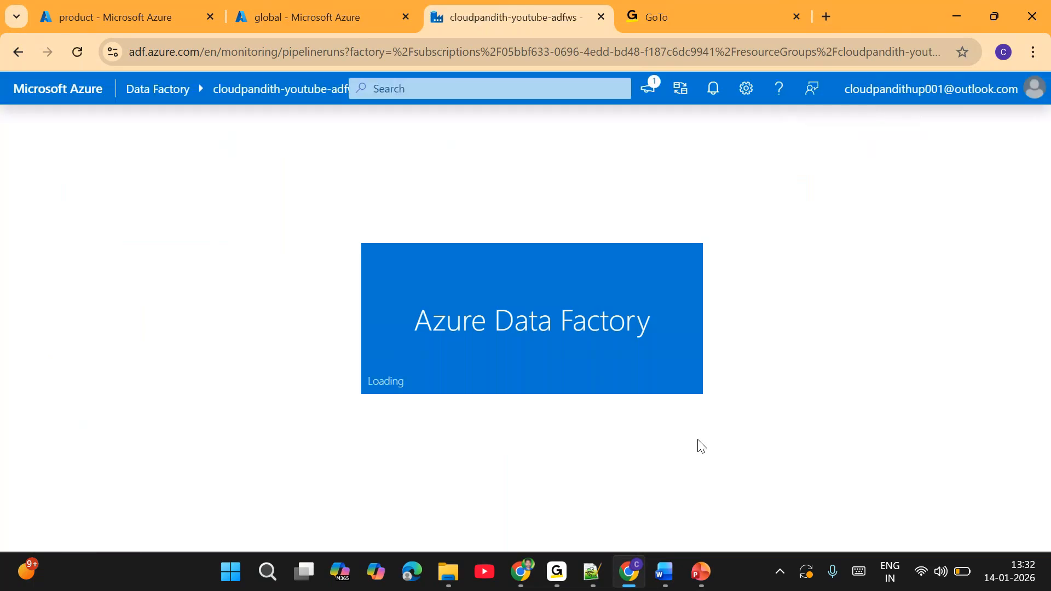
left_click(572, 187)
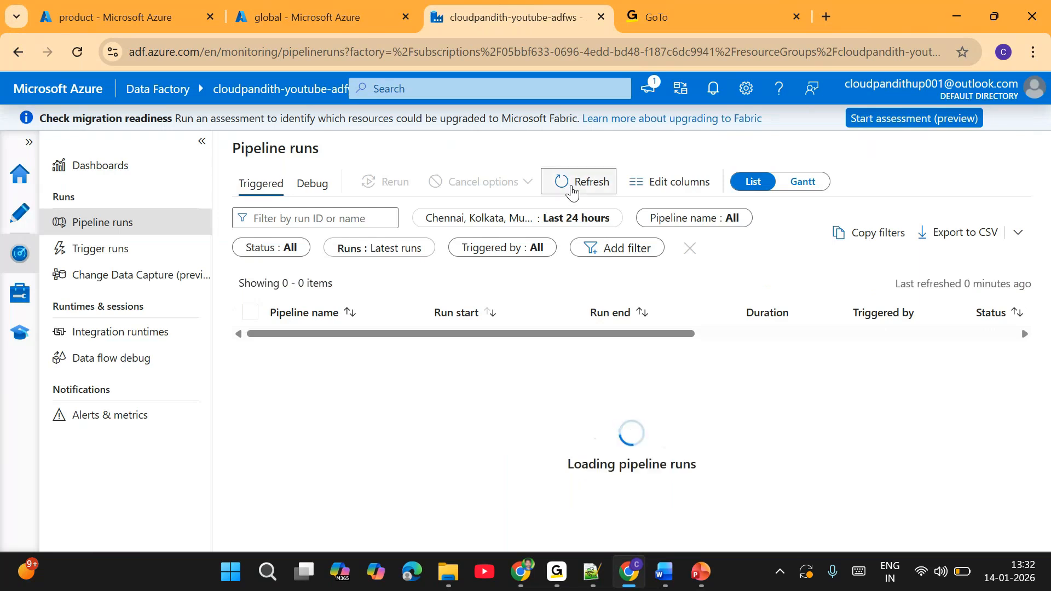
left_click(570, 185)
Reopen the Pl_DM_Blob_ADLSGen2_Daily pipeline and review Tr_Sales_Daily's execution time, recurrence, time zone, start date and name without saving
left_click(21, 216)
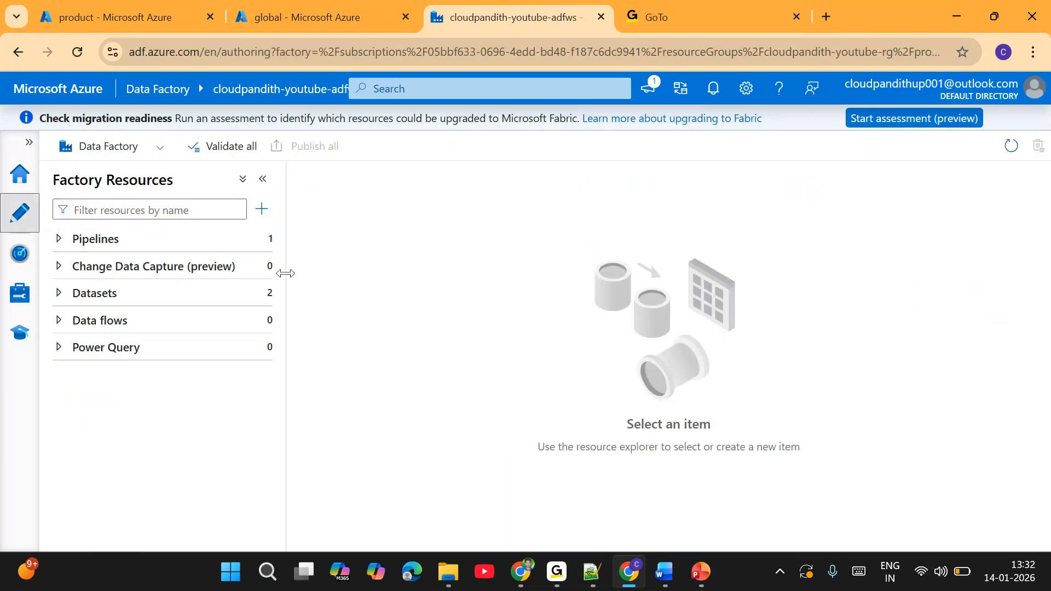
left_click(137, 239)
left_click(146, 266)
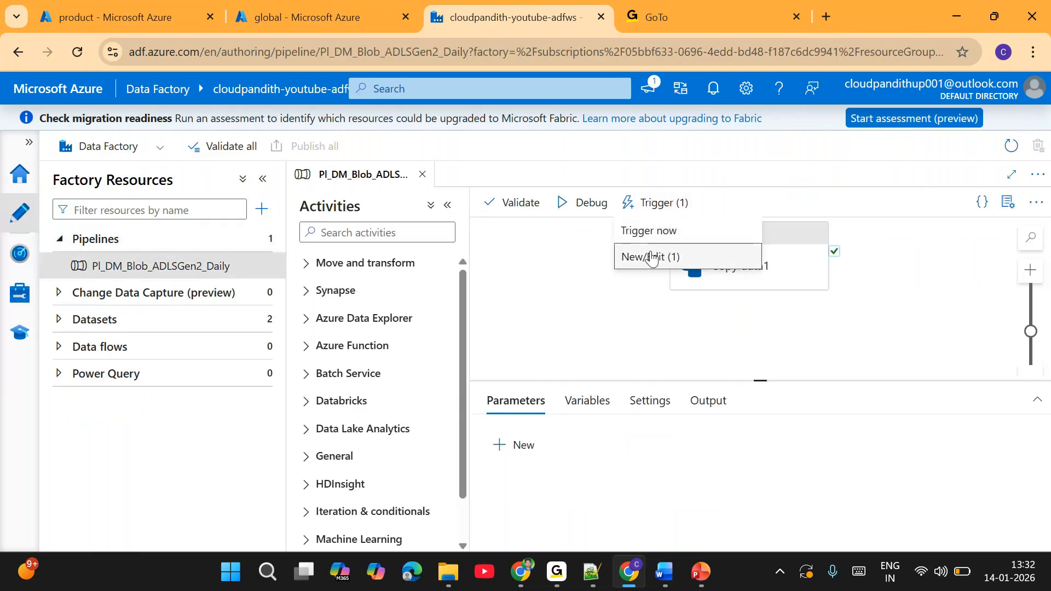
left_click(660, 253)
left_click(602, 238)
scroll(704, 362, "down", 5)
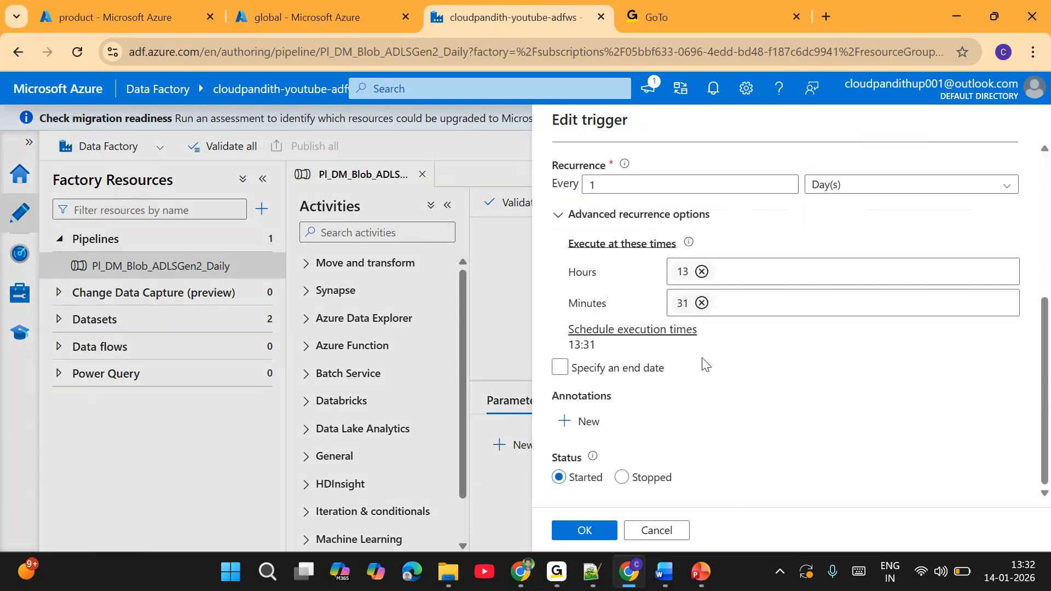
scroll(720, 428, "up", 1)
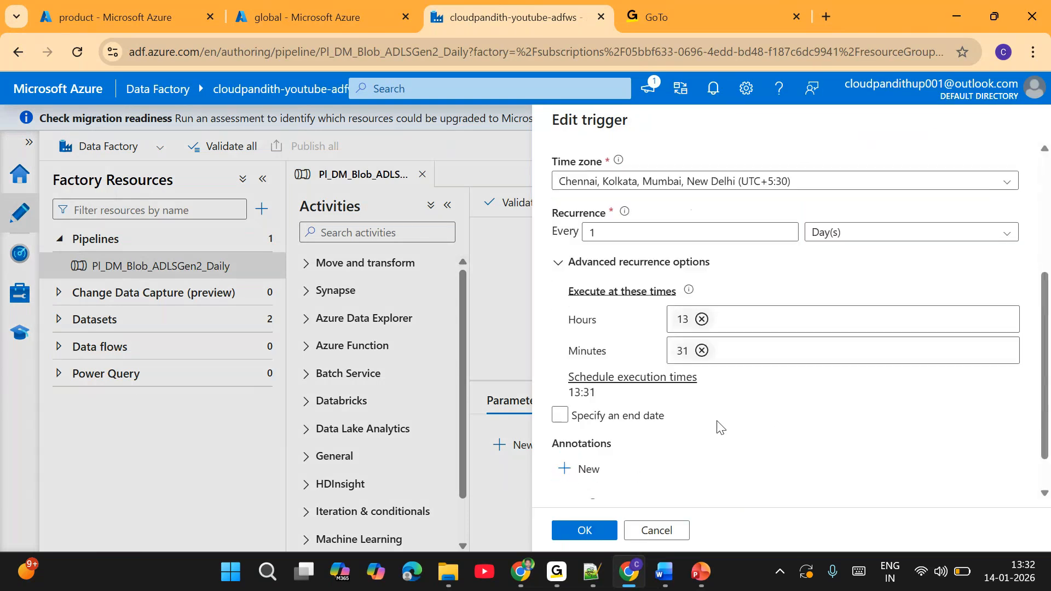
scroll(720, 428, "up", 1)
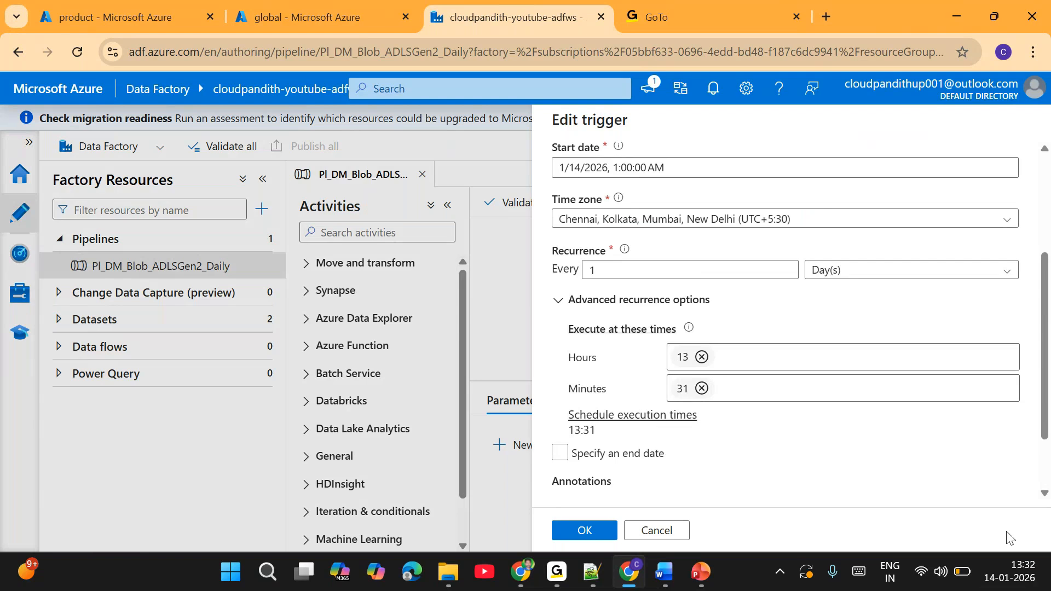
scroll(711, 335, "up", 1)
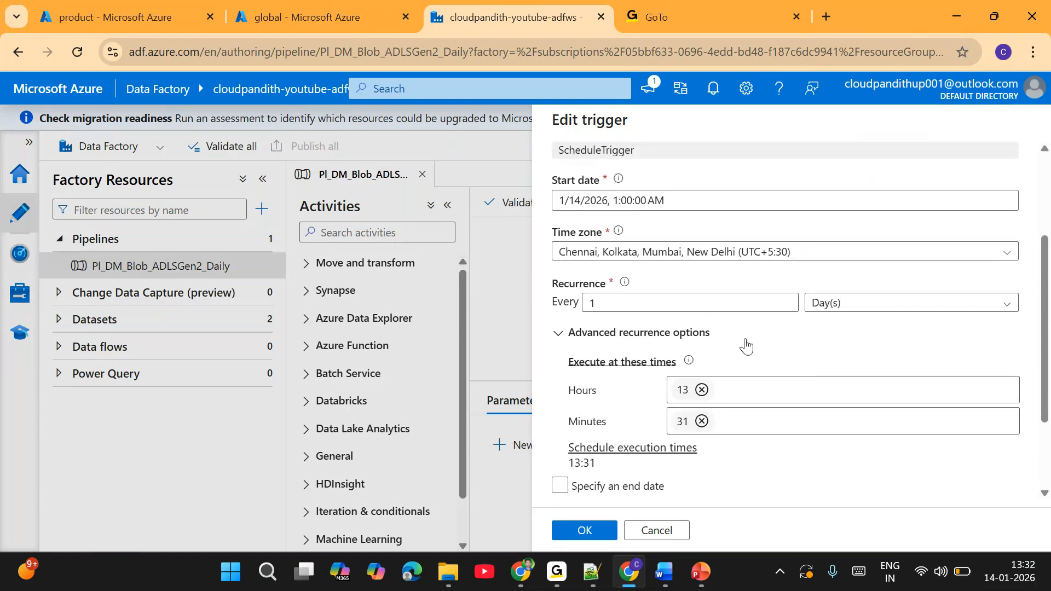
scroll(746, 347, "up", 2)
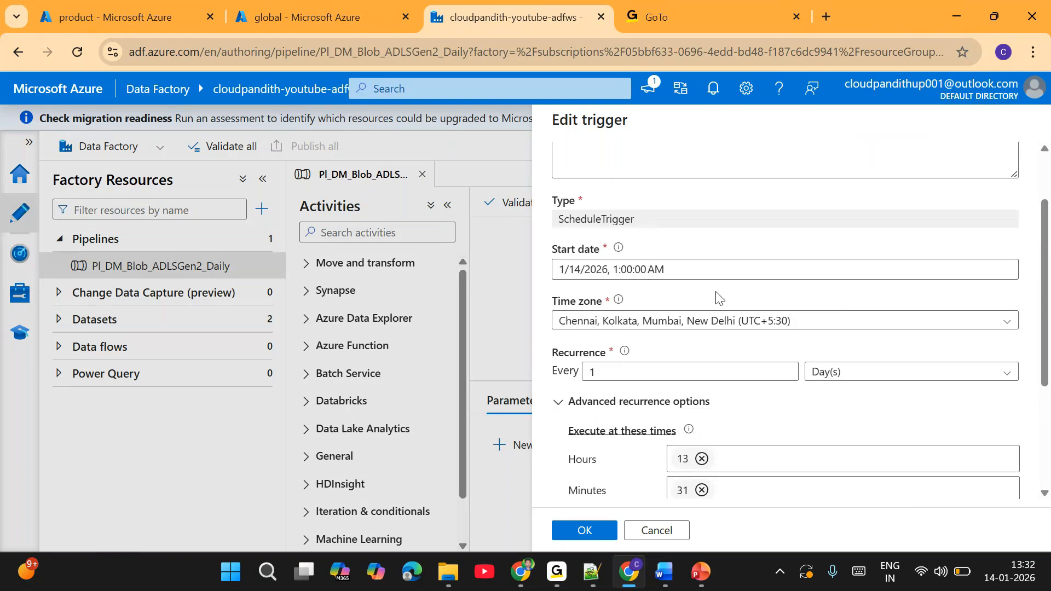
scroll(718, 310, "up", 2)
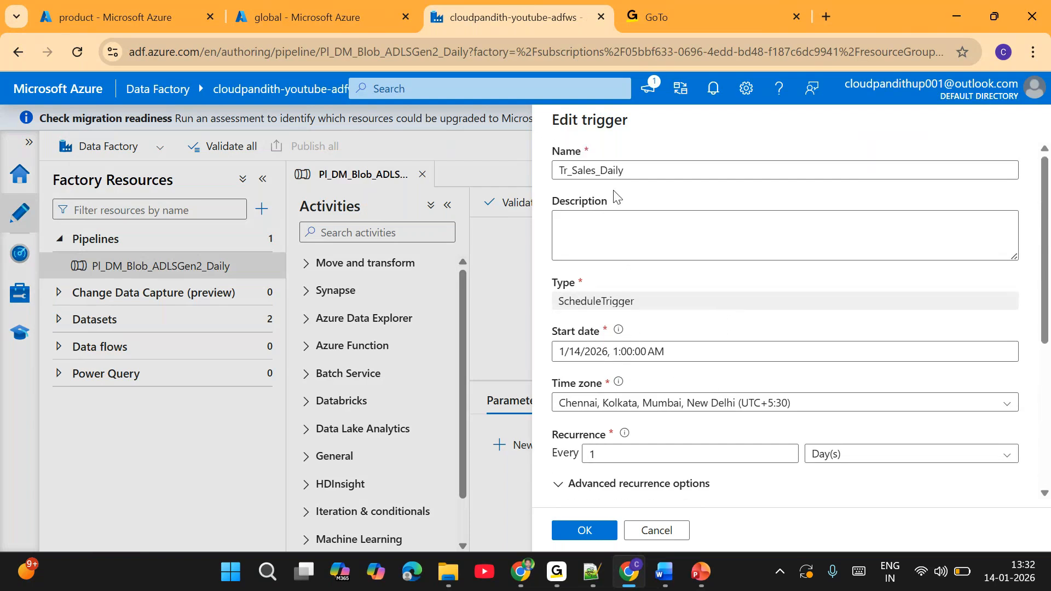
left_click(656, 531)
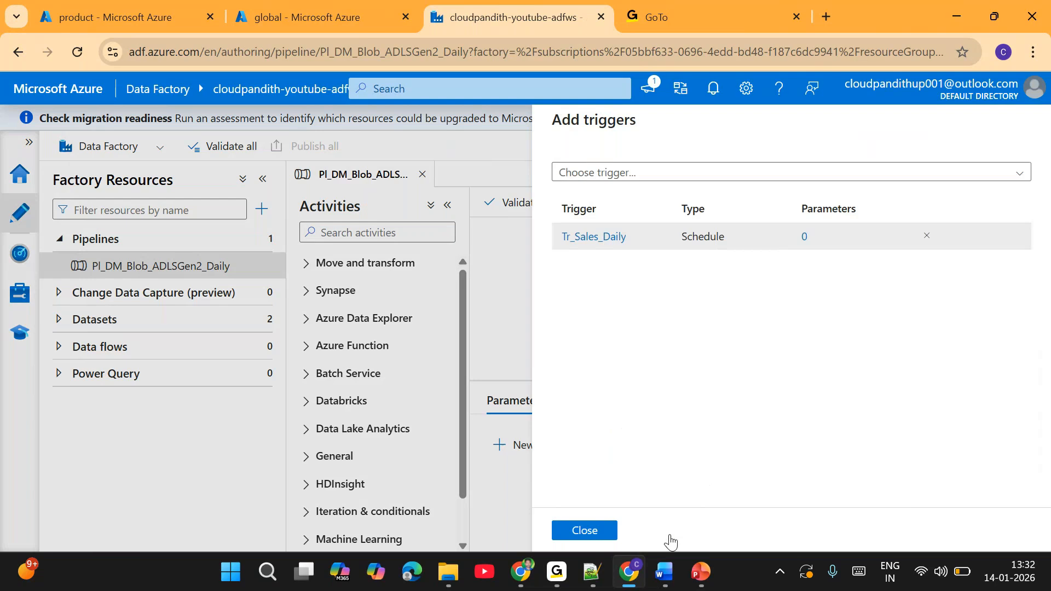
left_click(602, 530)
Check the monitored pipeline runs and the schedule trigger runs for a Tr_Sales_Daily execution
left_click(16, 252)
left_click(590, 189)
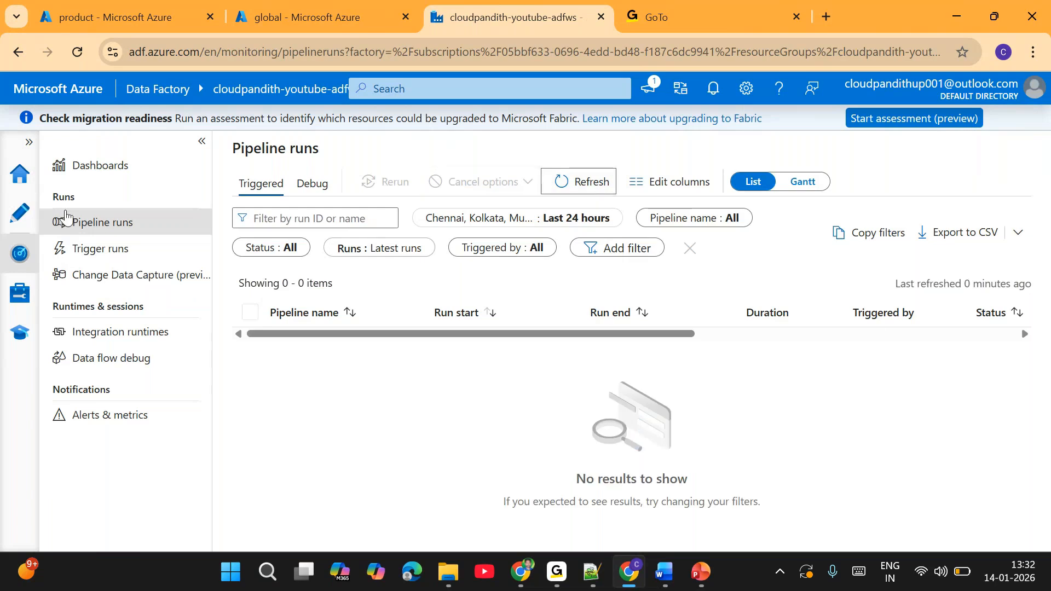
left_click(112, 252)
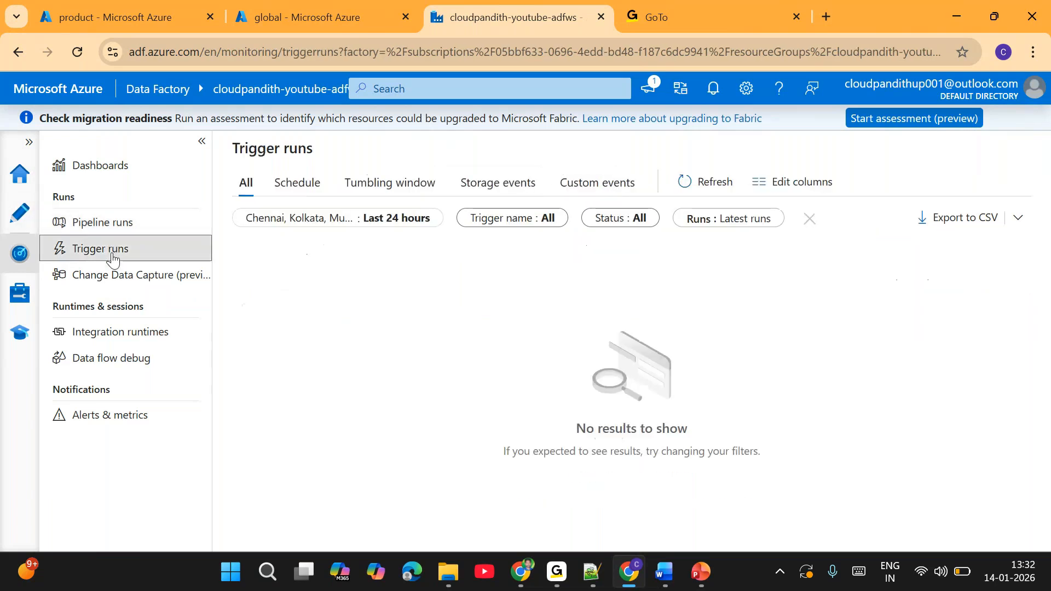
left_click(290, 197)
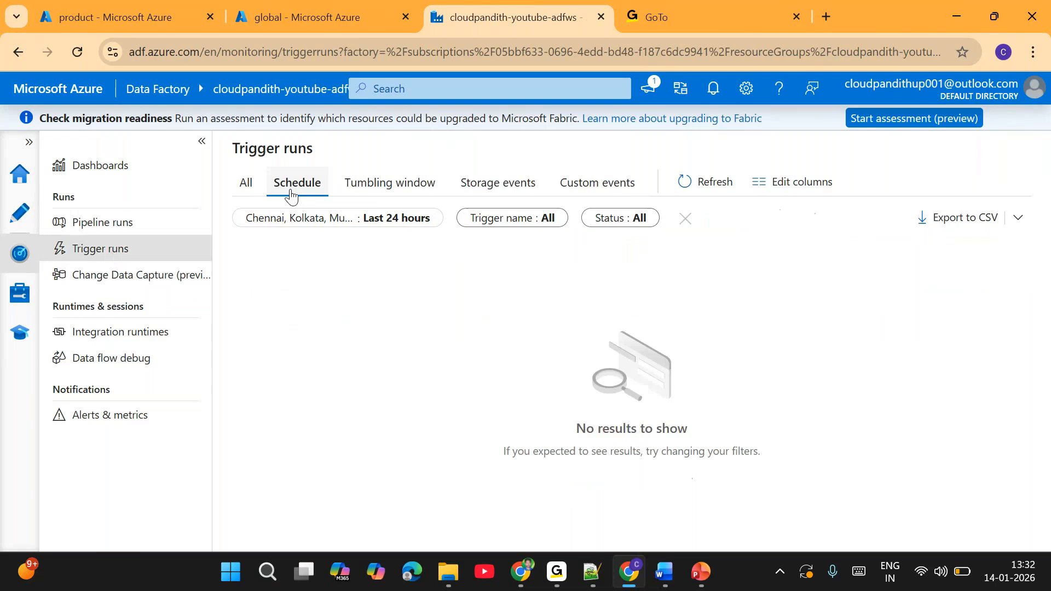
left_click(115, 223)
Return to the pipeline's authoring view, reload the page, and inspect Tr_Sales_Daily's name and trigger type
left_click(10, 225)
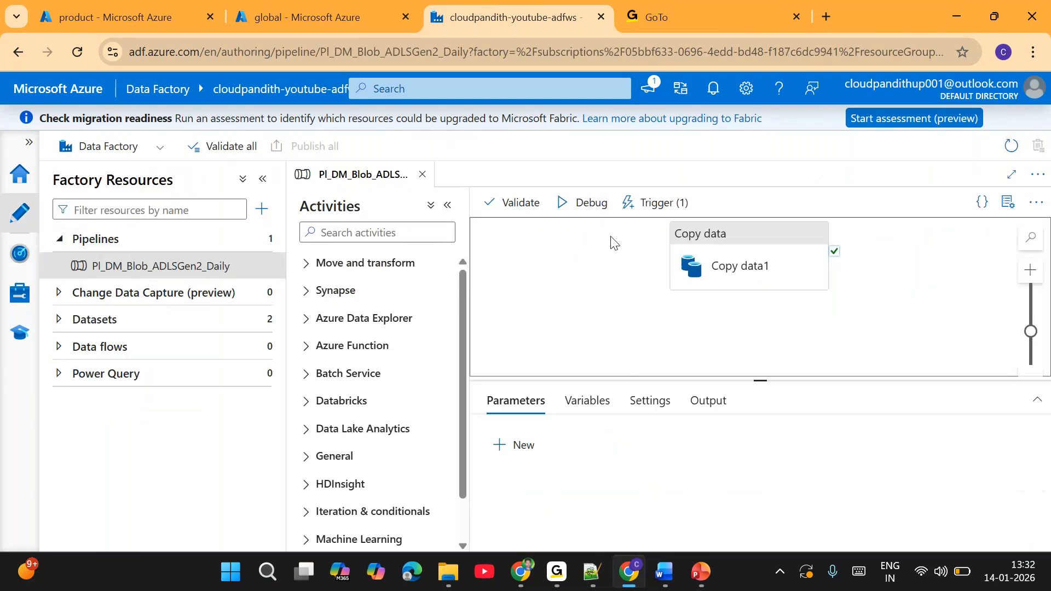
left_click(77, 52)
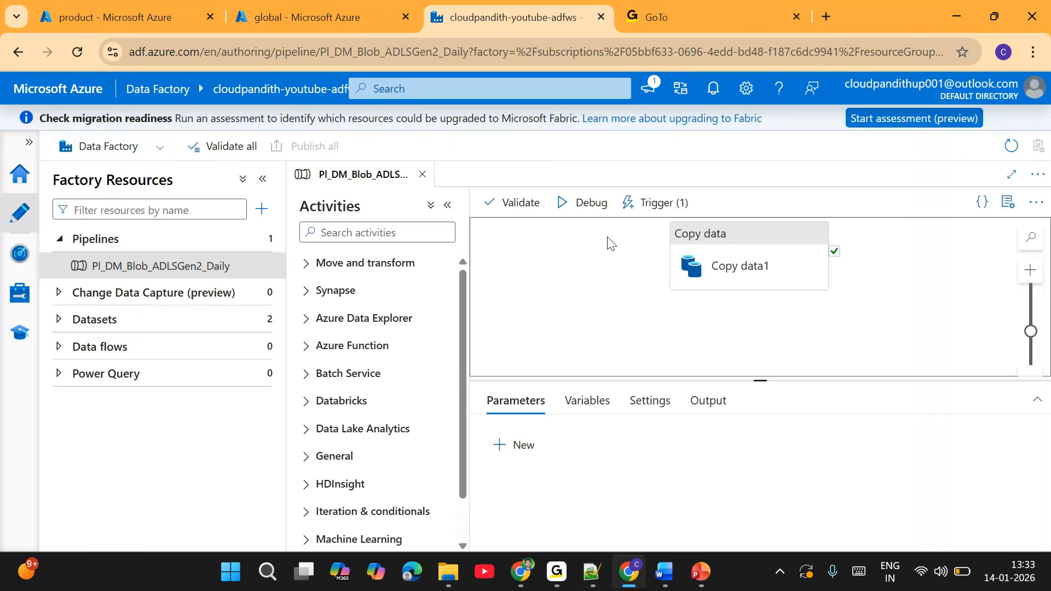
left_click(651, 202)
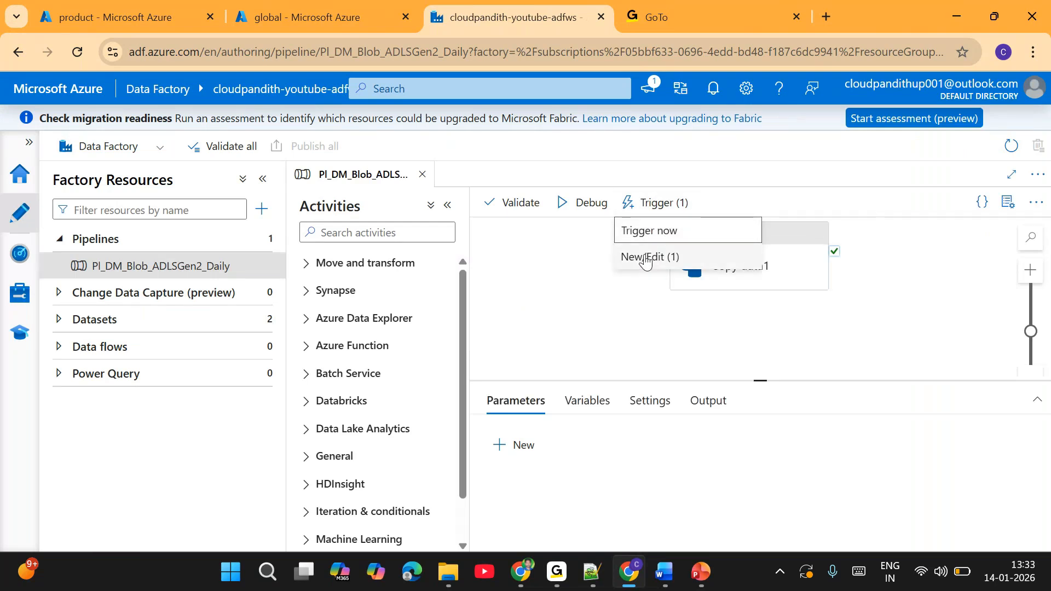
left_click(645, 258)
left_click(611, 241)
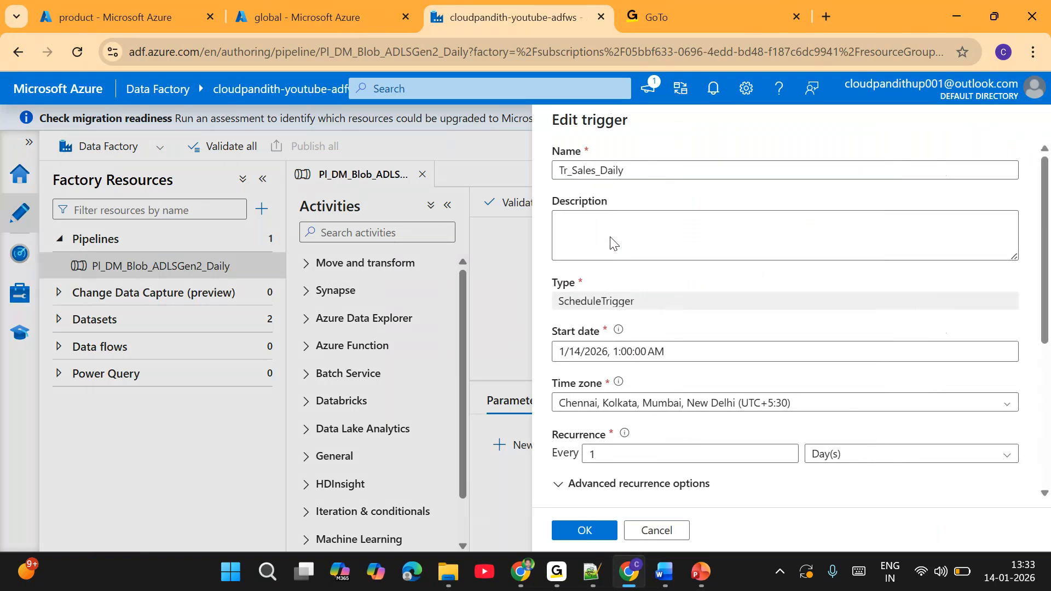
left_click(586, 171)
key("ctrl+a")
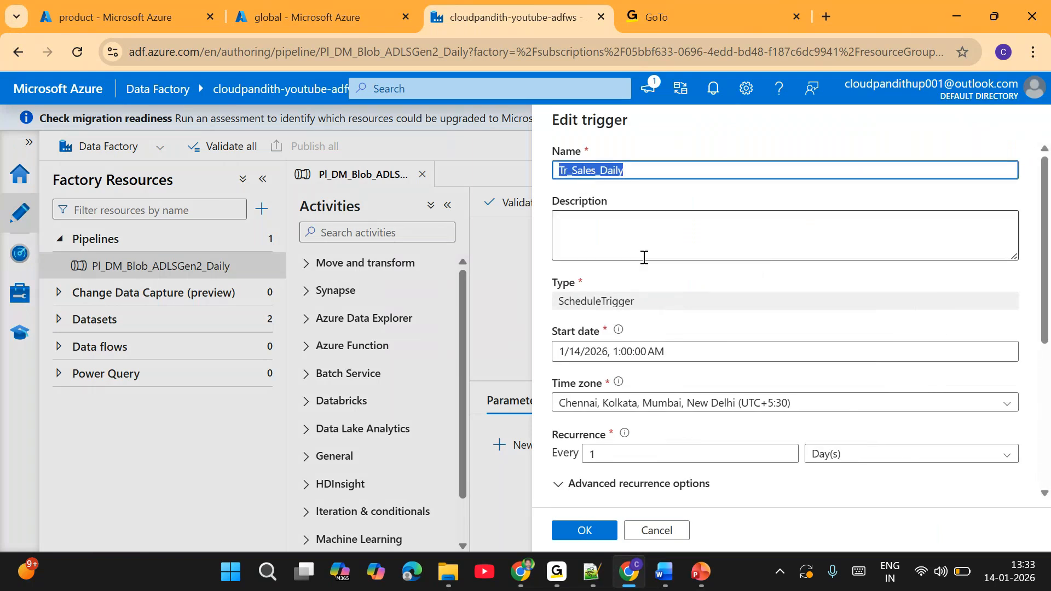
double_click(590, 301)
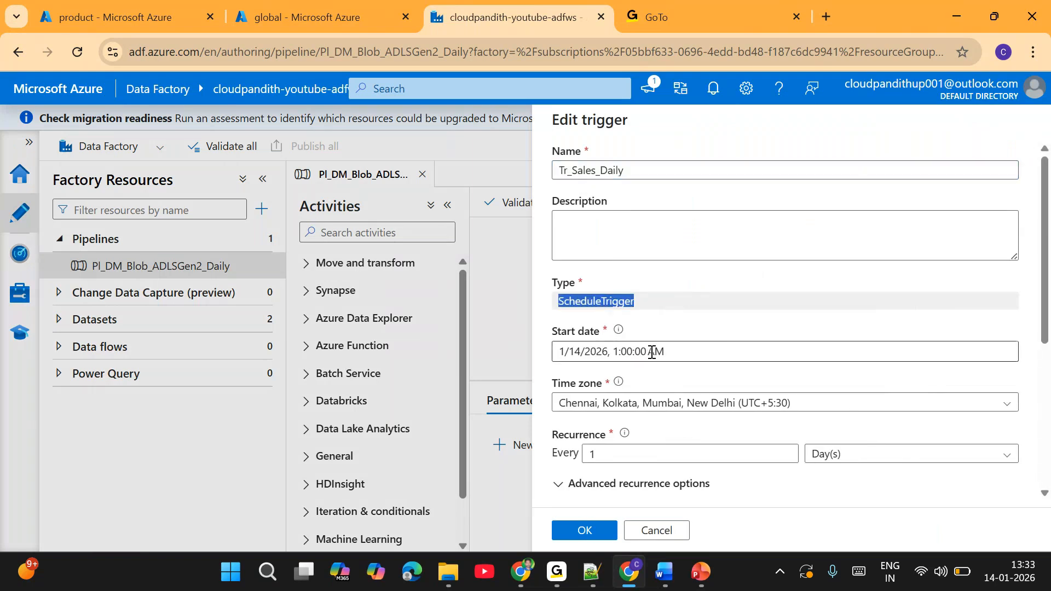
scroll(651, 352, "down", 2)
Try clearing Tr_Sales_Daily's start date and picking 1 as its start hour, and discard the trigger changes
left_click(570, 270)
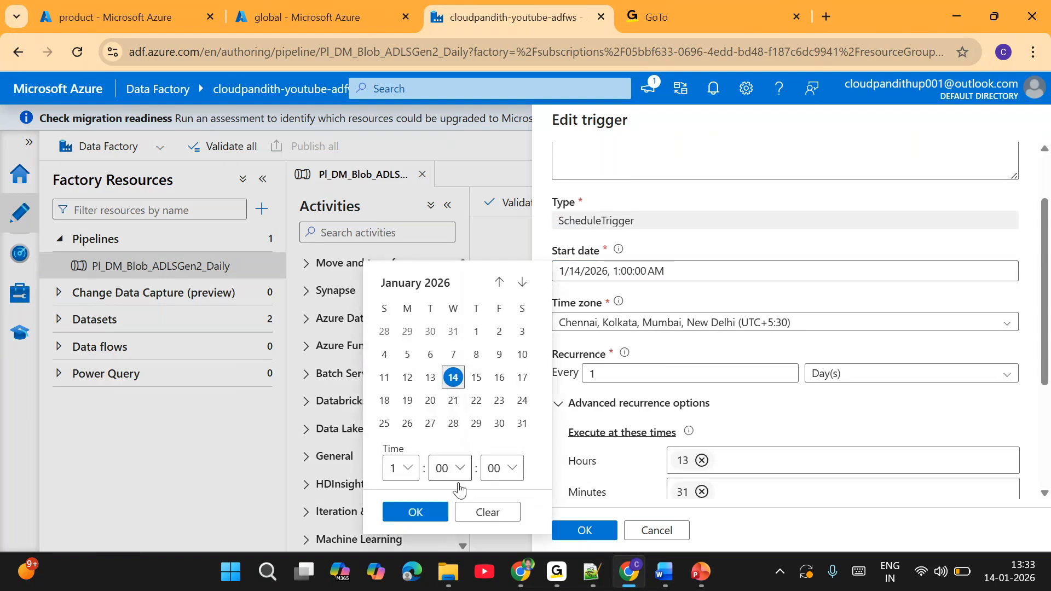
left_click(494, 519)
left_click(606, 295)
left_click(659, 272)
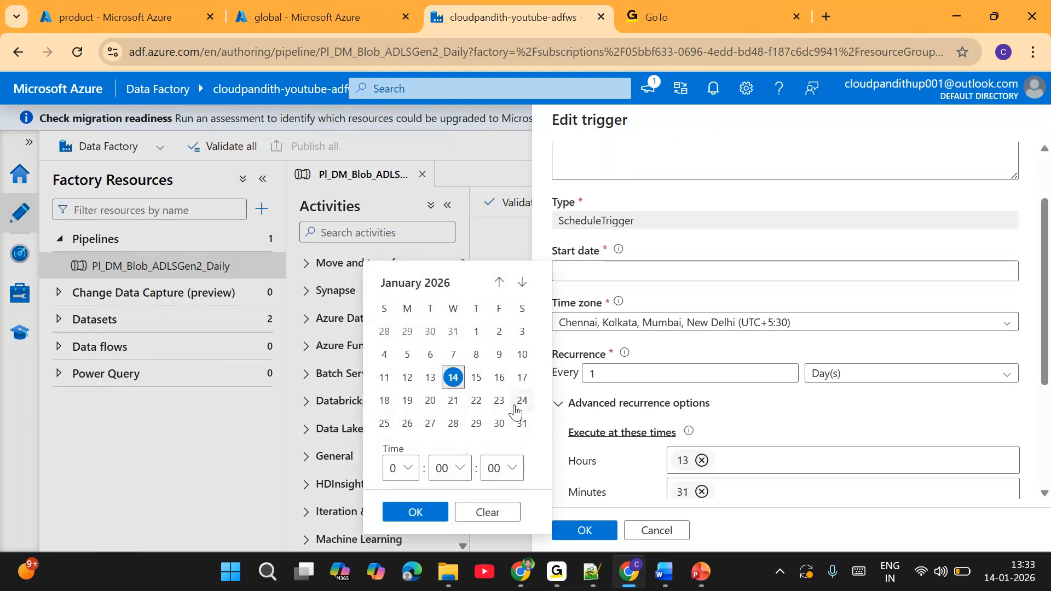
left_click(410, 469)
left_click(410, 469)
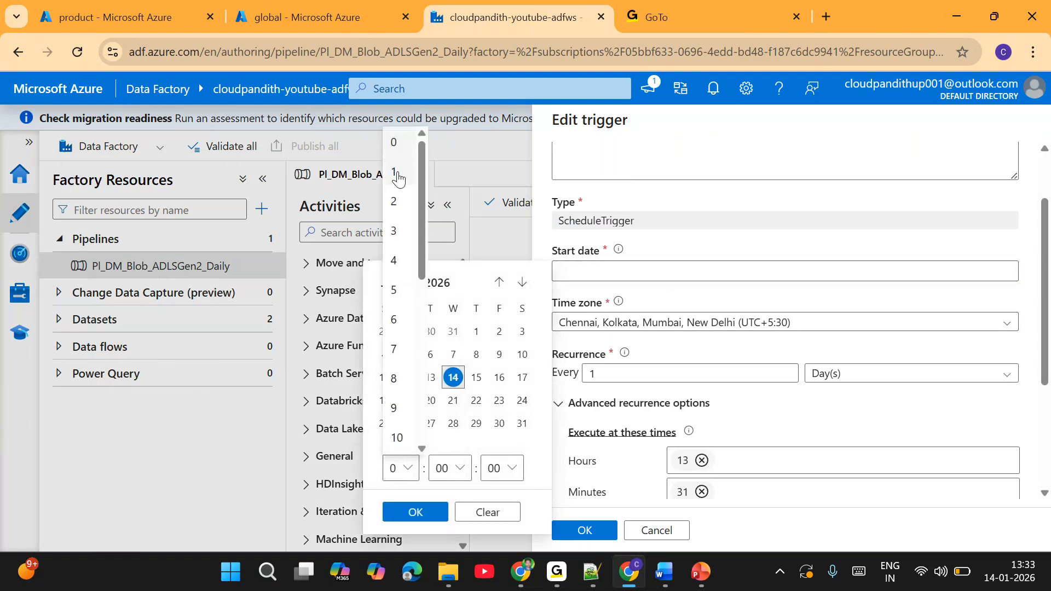
left_click(399, 171)
left_click(487, 509)
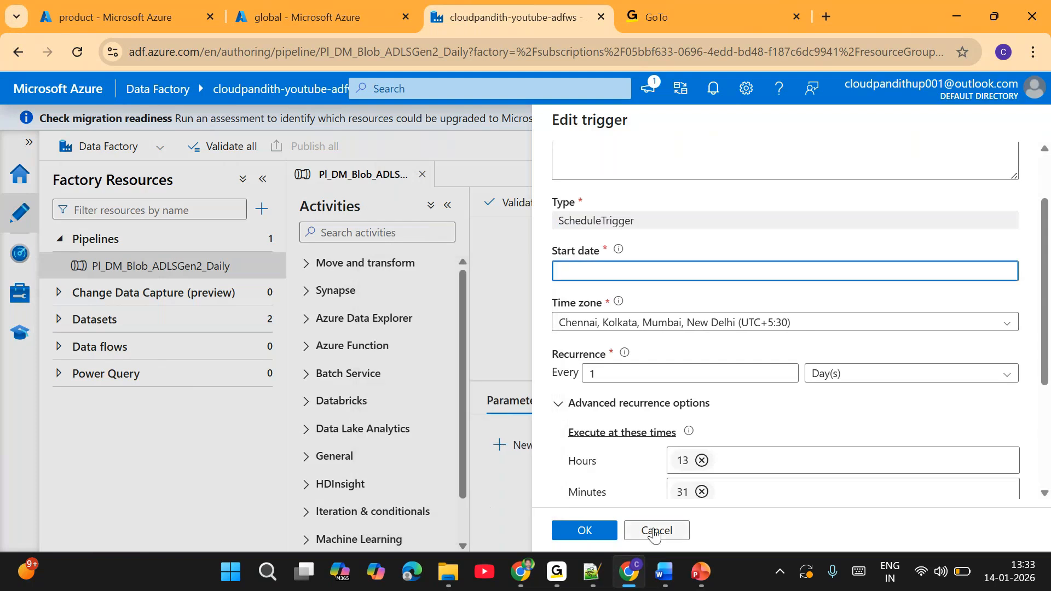
scroll(651, 361, "down", 1)
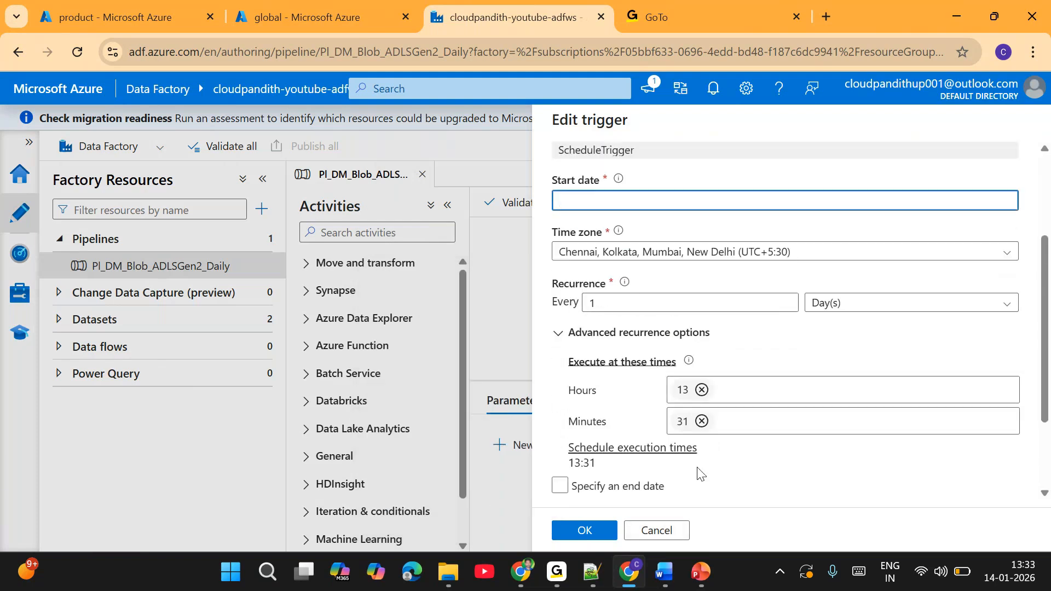
scroll(695, 476, "down", 1)
left_click(657, 530)
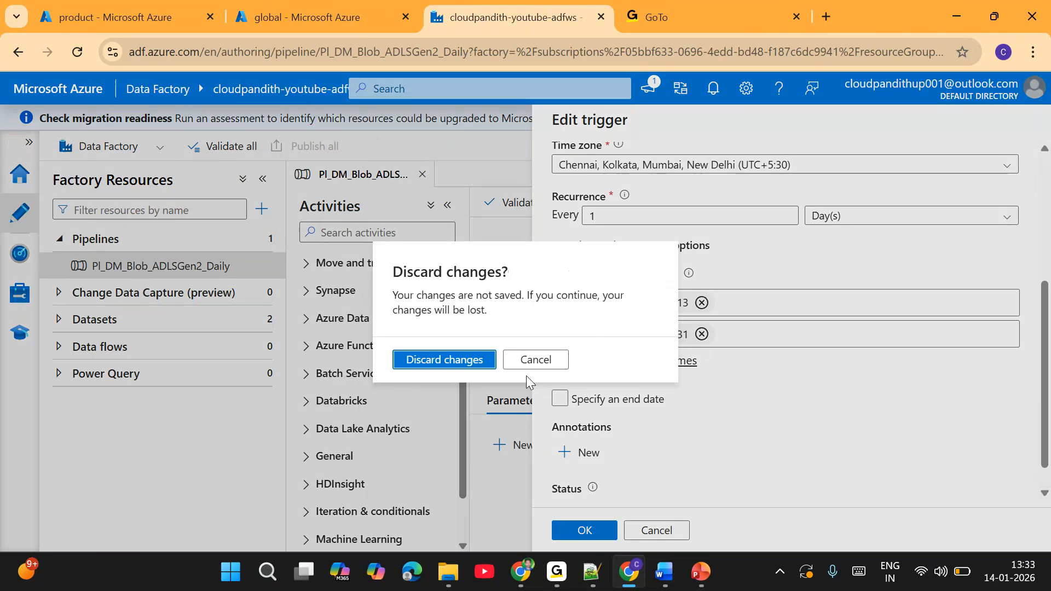
left_click(456, 360)
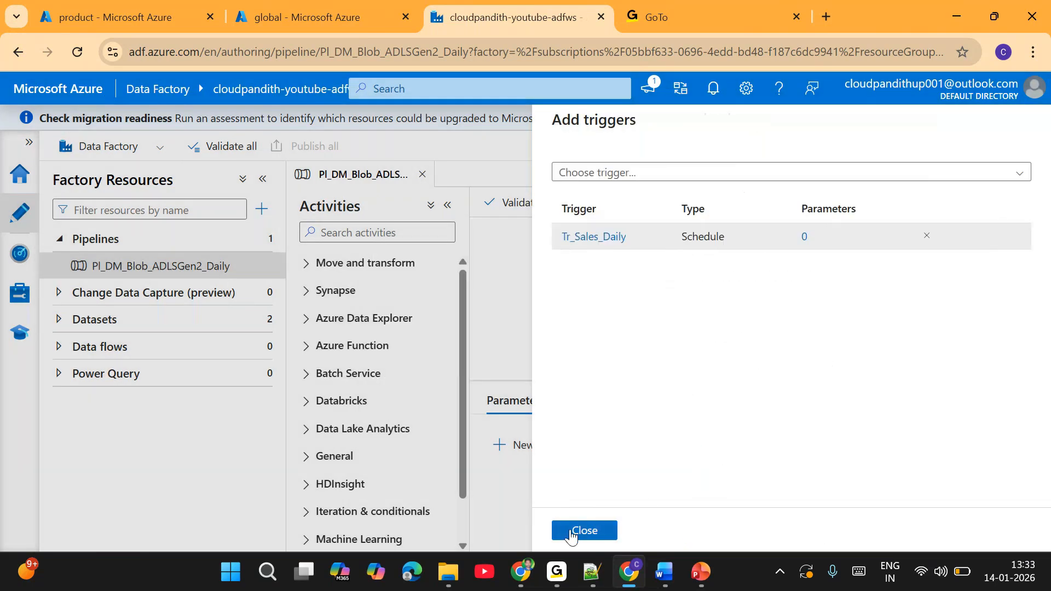
left_click(583, 530)
Recheck the triggered and debug pipeline runs with a refresh, and go back to the pipeline's authoring view
left_click(19, 261)
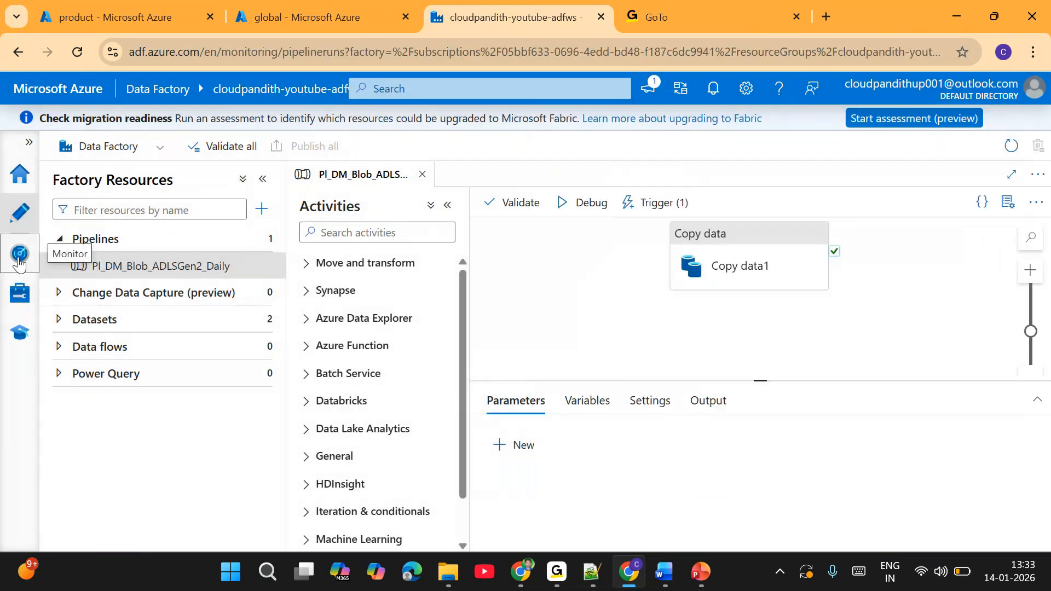
left_click(581, 182)
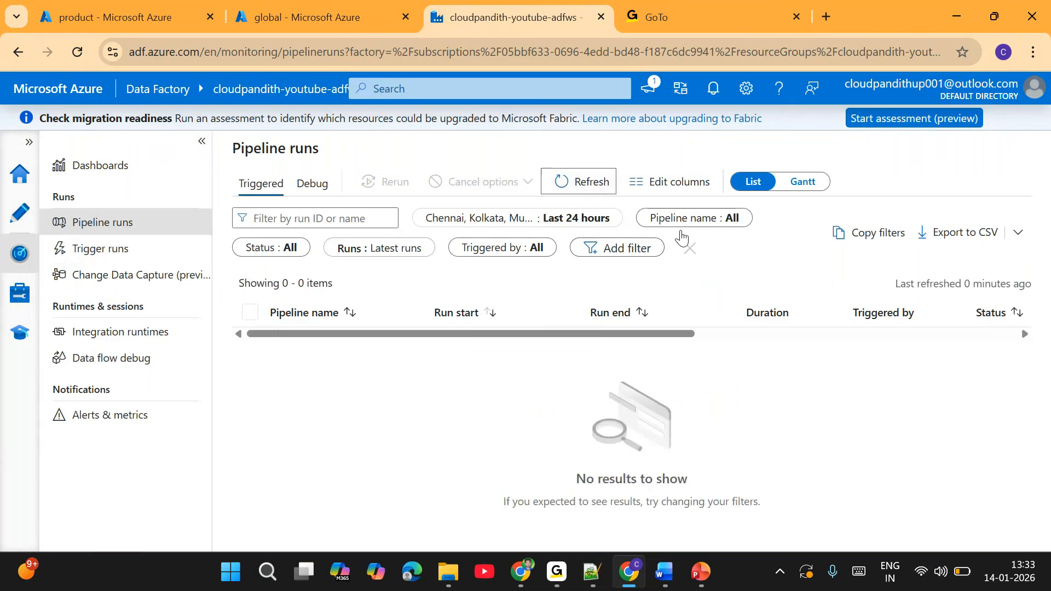
left_click(577, 181)
left_click(309, 185)
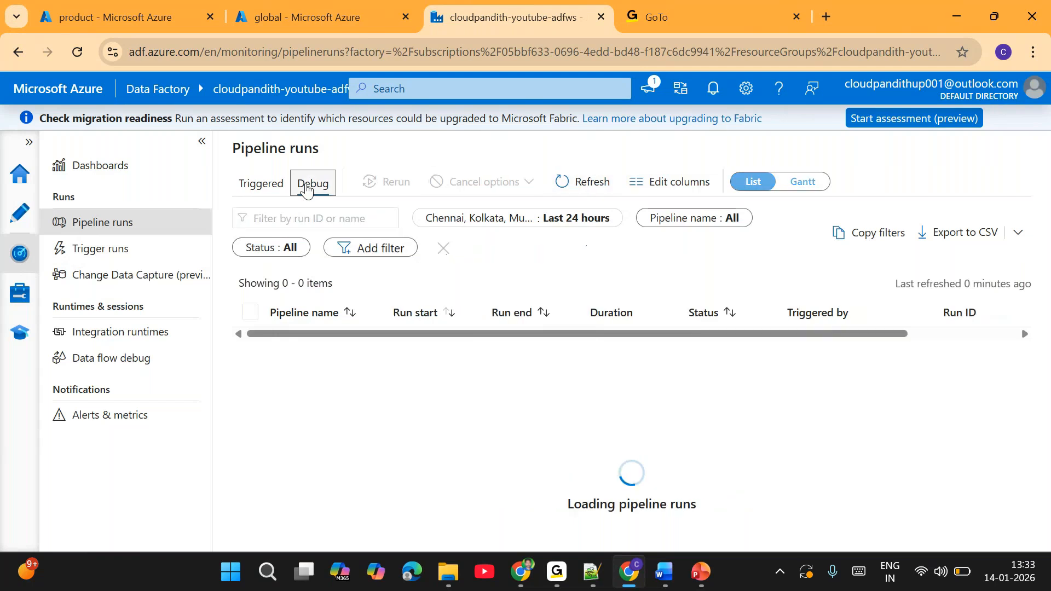
left_click(264, 185)
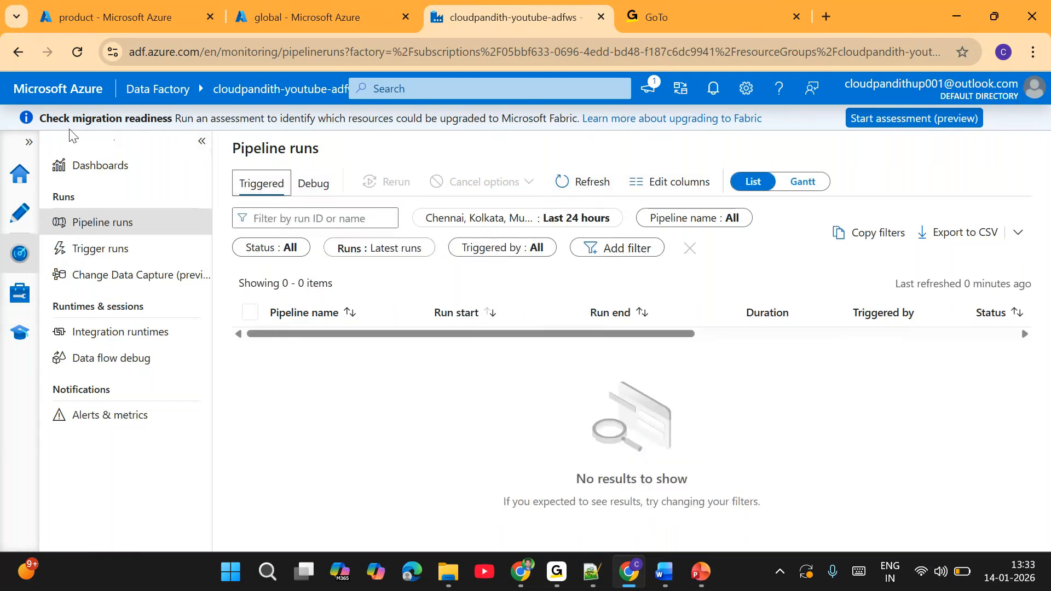
left_click(314, 27)
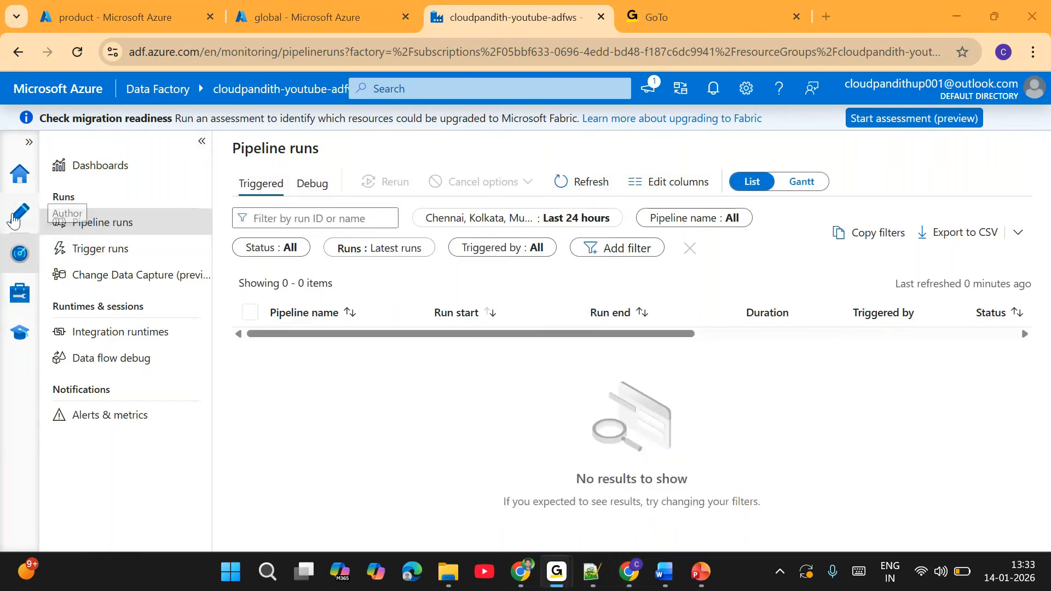
left_click(15, 217)
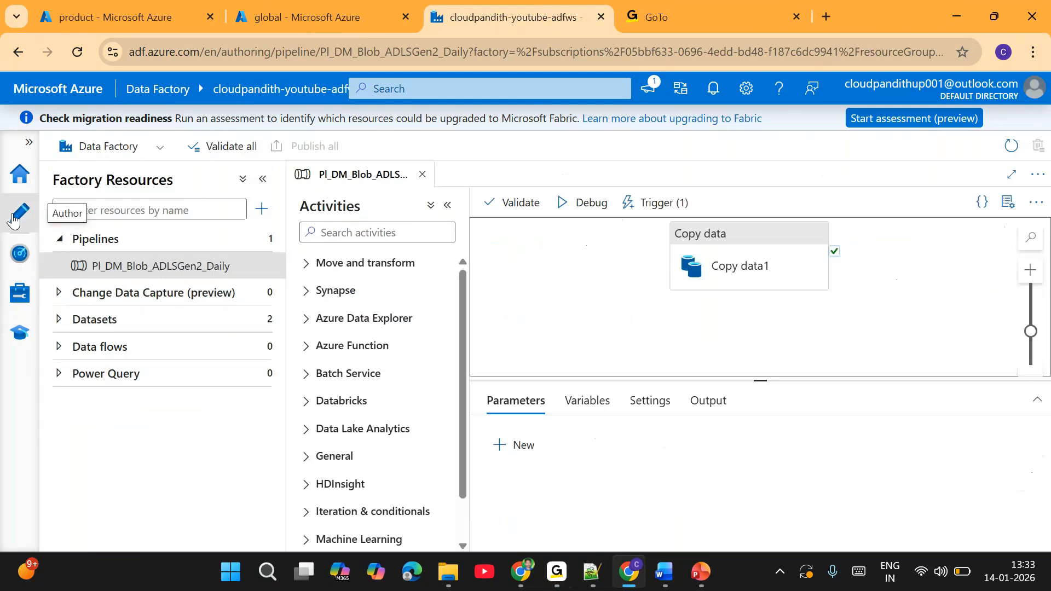
Review Tr_Sales_Daily's type, start date, recurrence, scheduled execution times and status, and close the trigger without changes
left_click(656, 203)
left_click(639, 256)
left_click(597, 238)
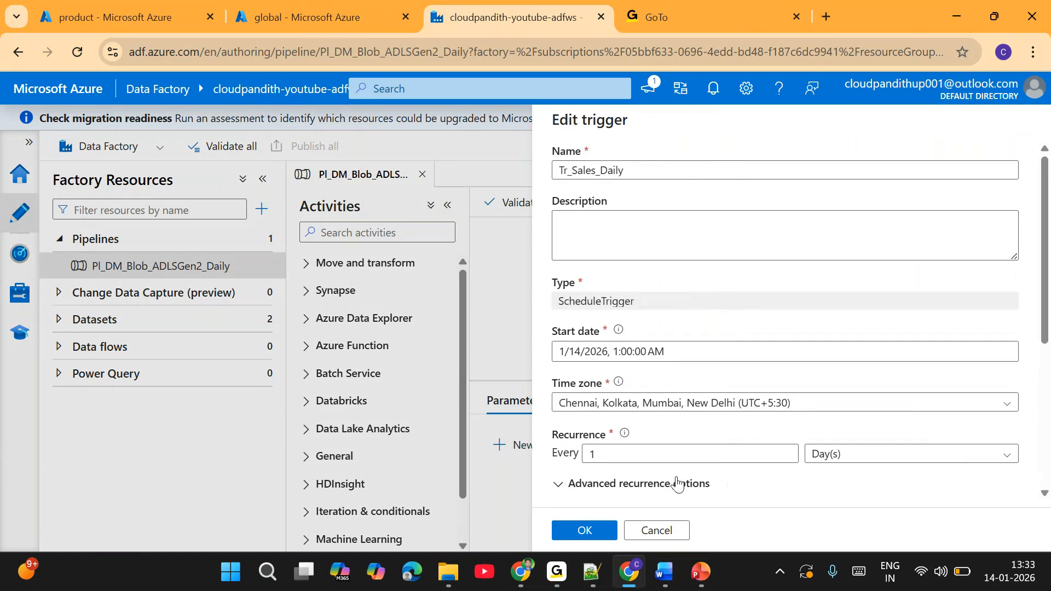
scroll(693, 448, "down", 3)
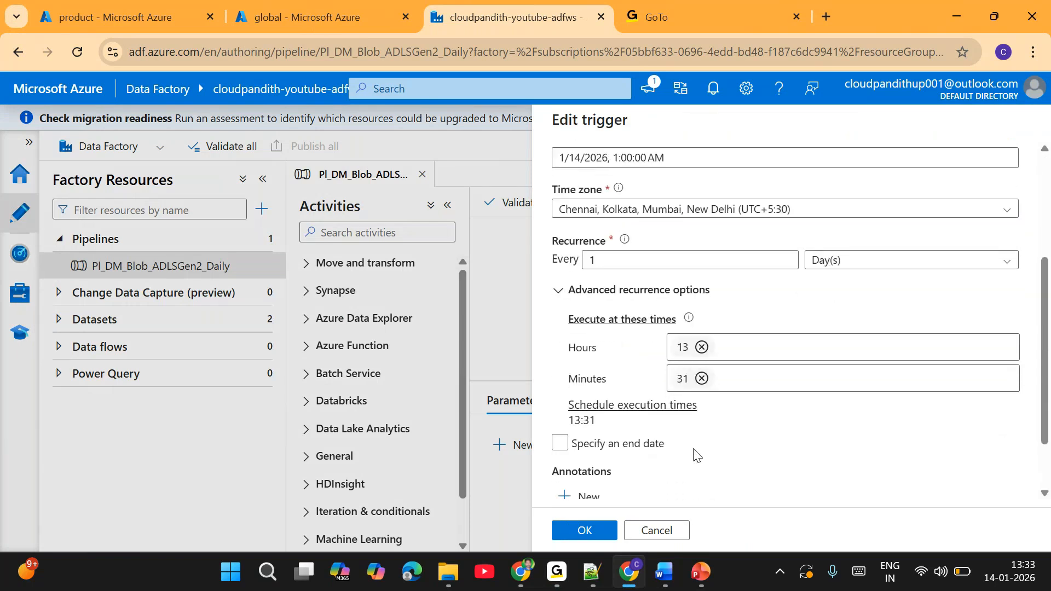
scroll(694, 455, "down", 2)
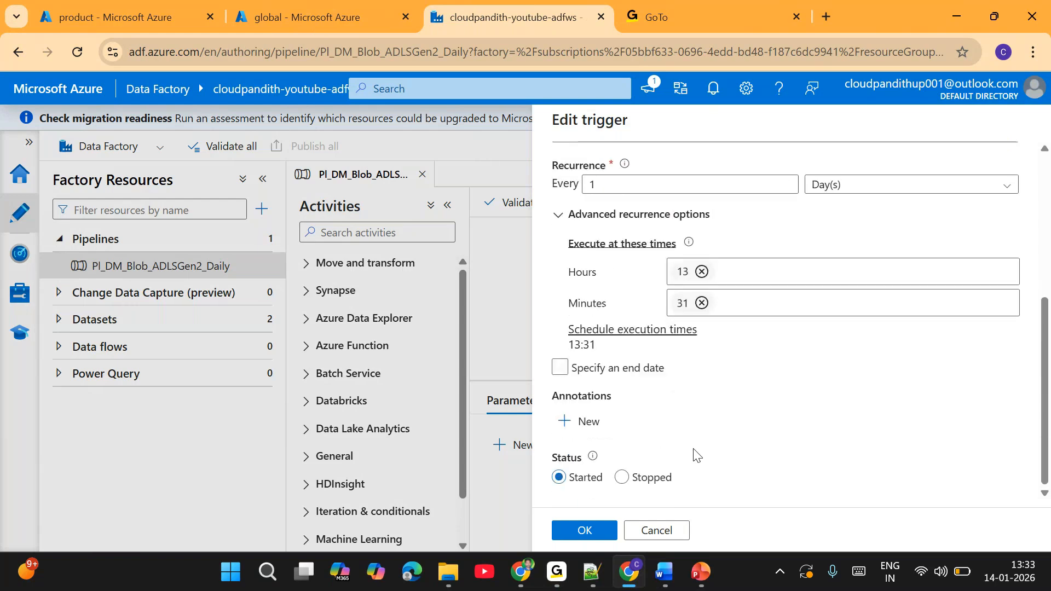
scroll(694, 455, "up", 5)
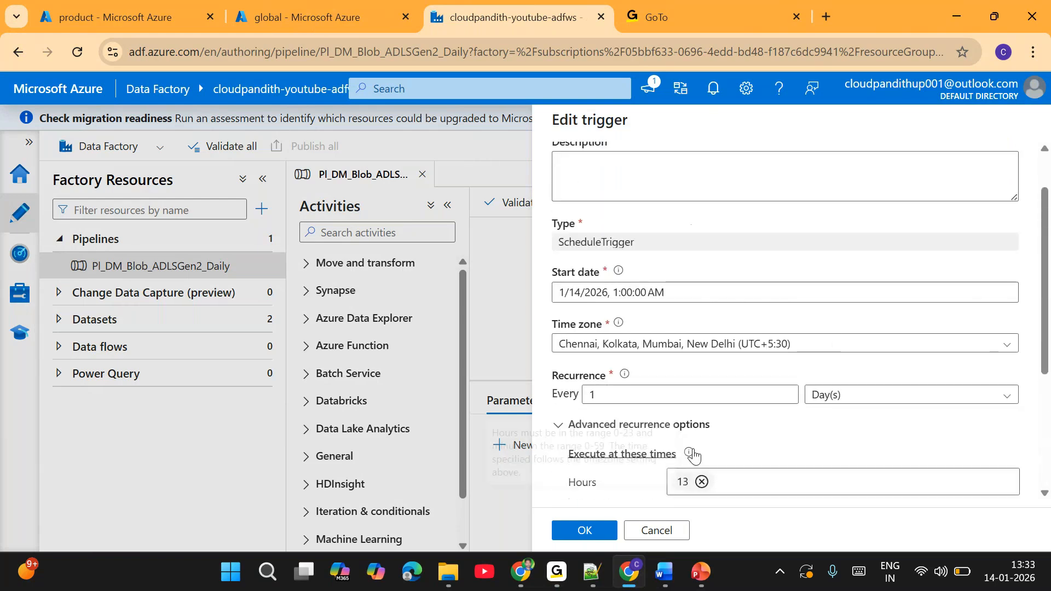
double_click(608, 241)
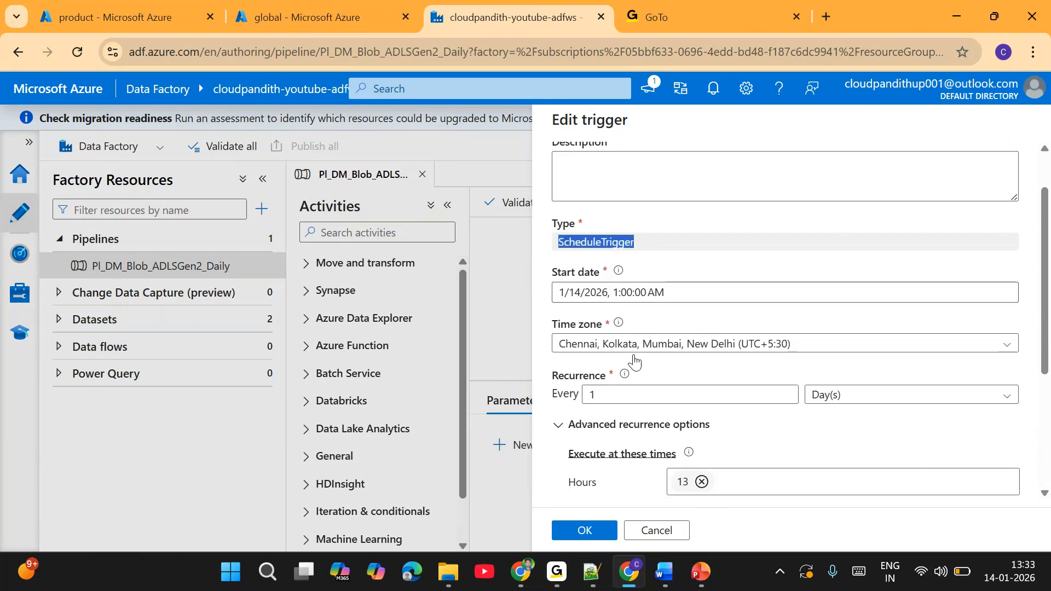
scroll(696, 420, "down", 3)
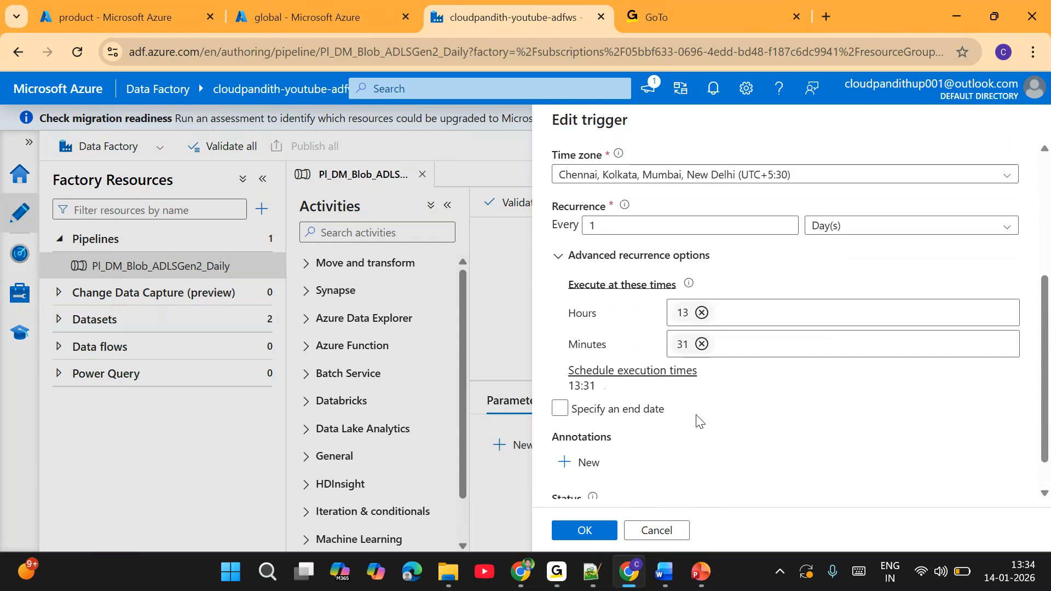
scroll(696, 420, "down", 1)
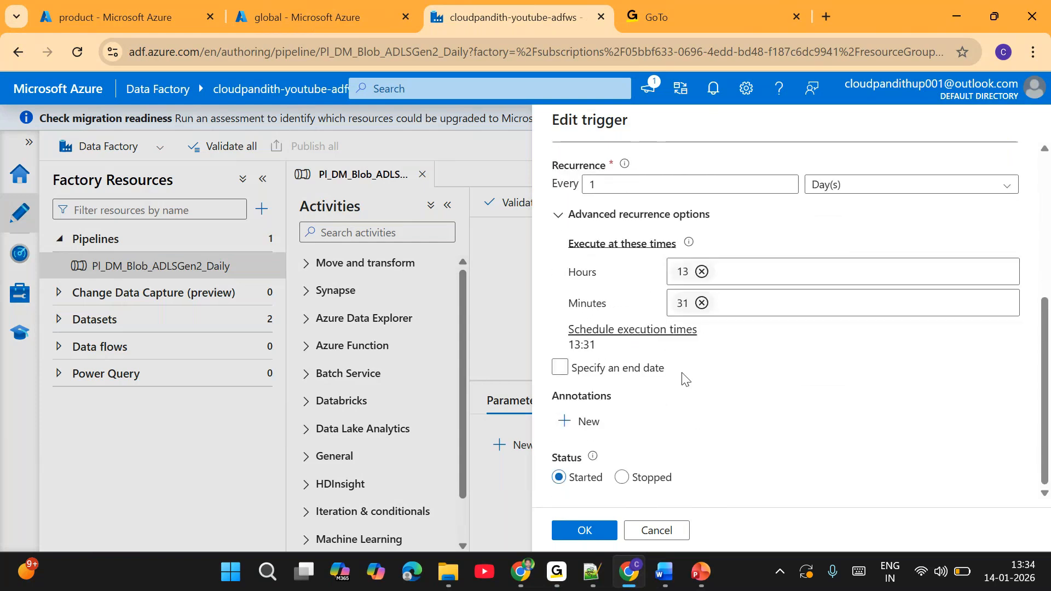
left_click_drag(604, 355, 557, 353)
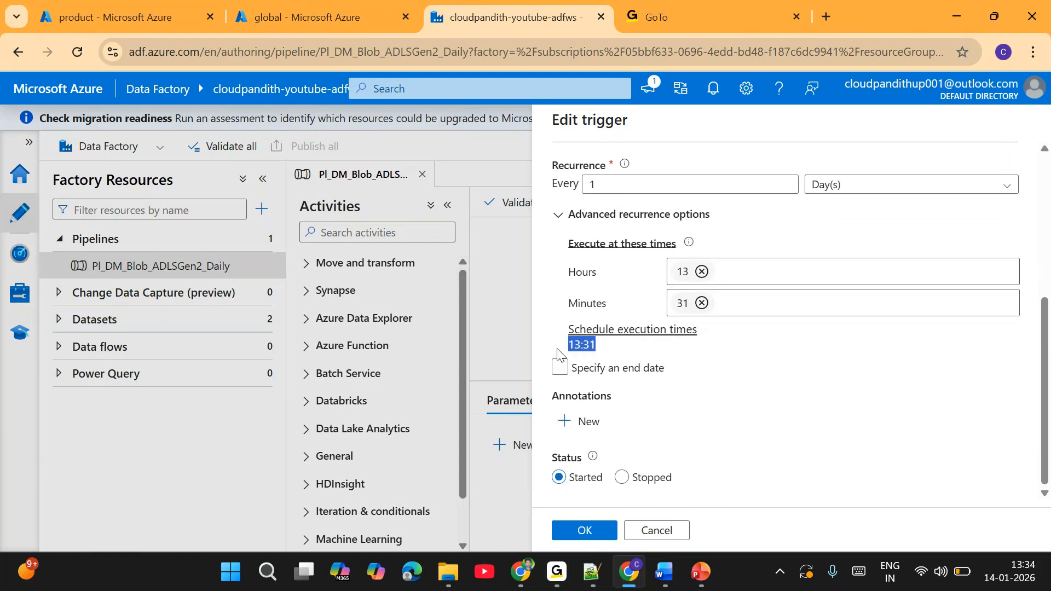
left_click(707, 405)
left_click(659, 531)
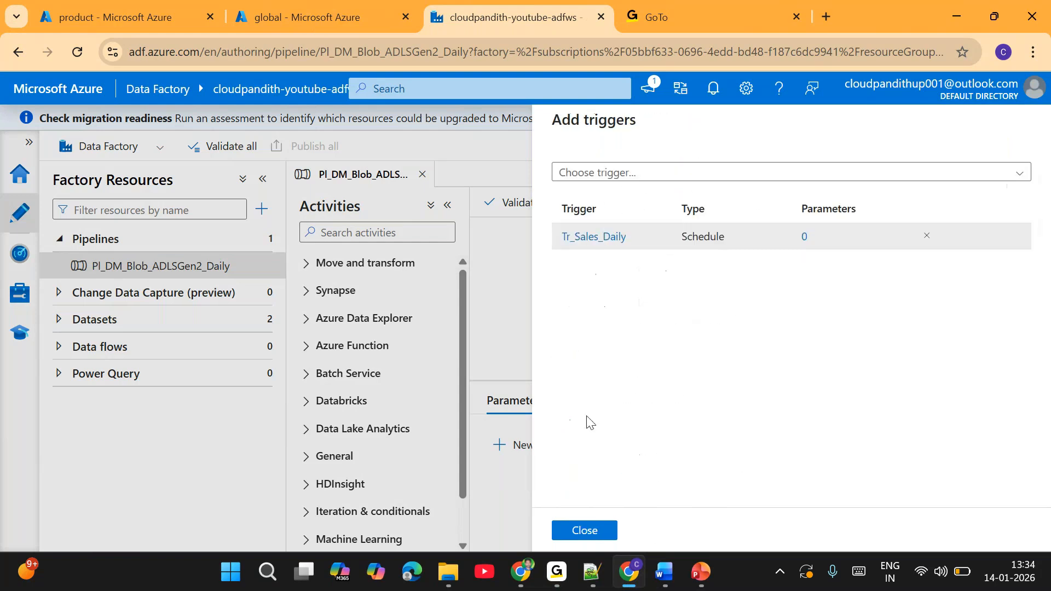
left_click(584, 531)
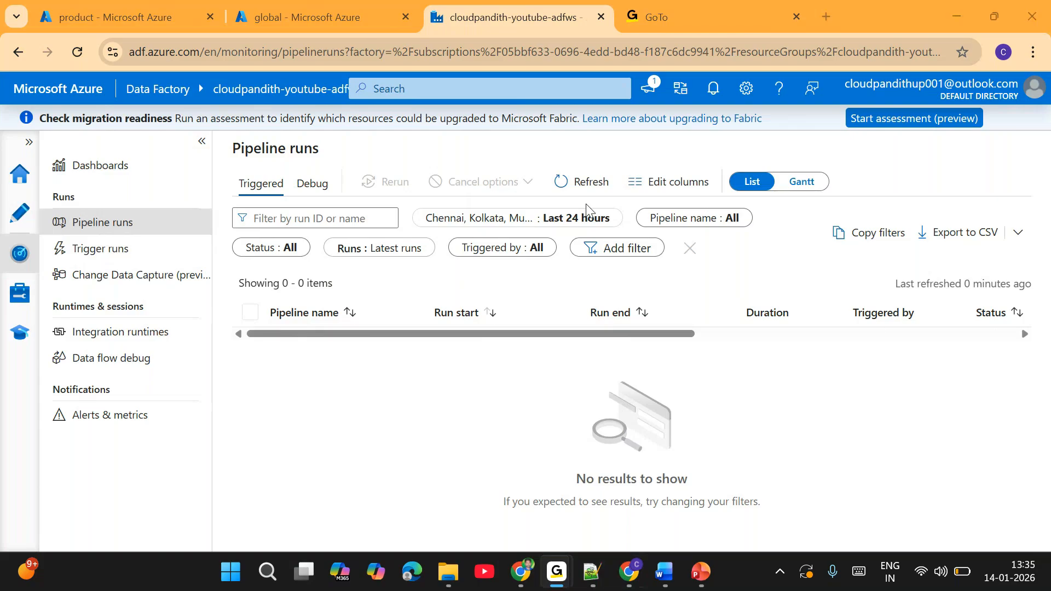
Refresh the triggered pipeline runs and return to the pipeline's authoring view
left_click(588, 188)
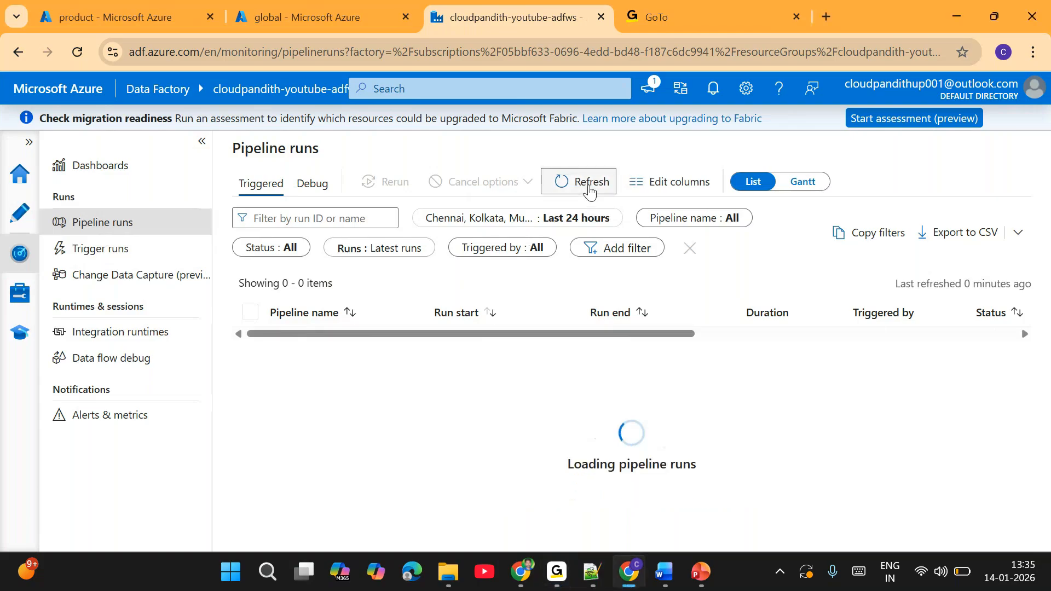
left_click(589, 188)
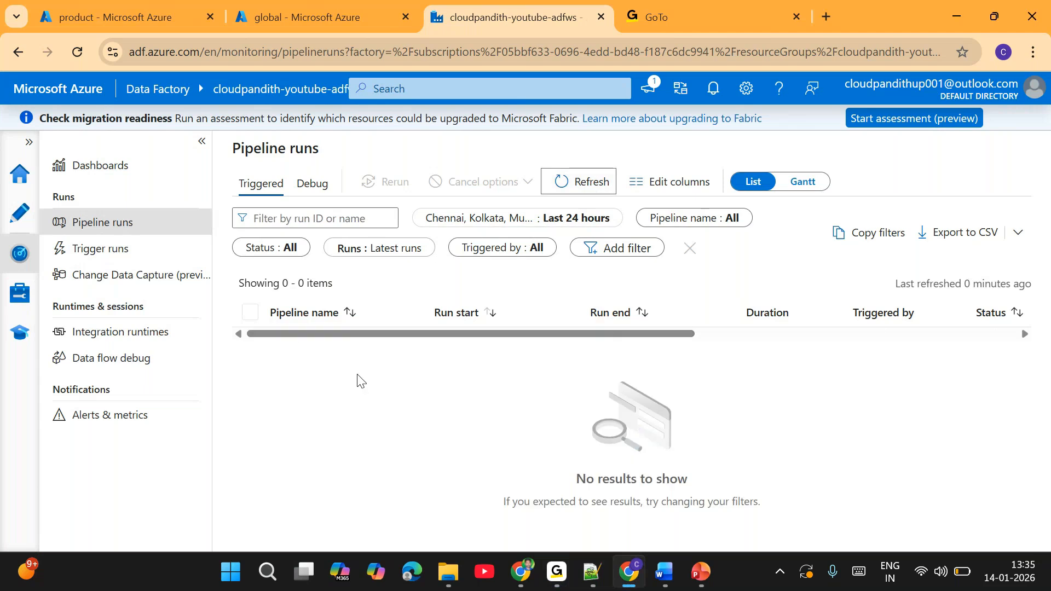
left_click(20, 213)
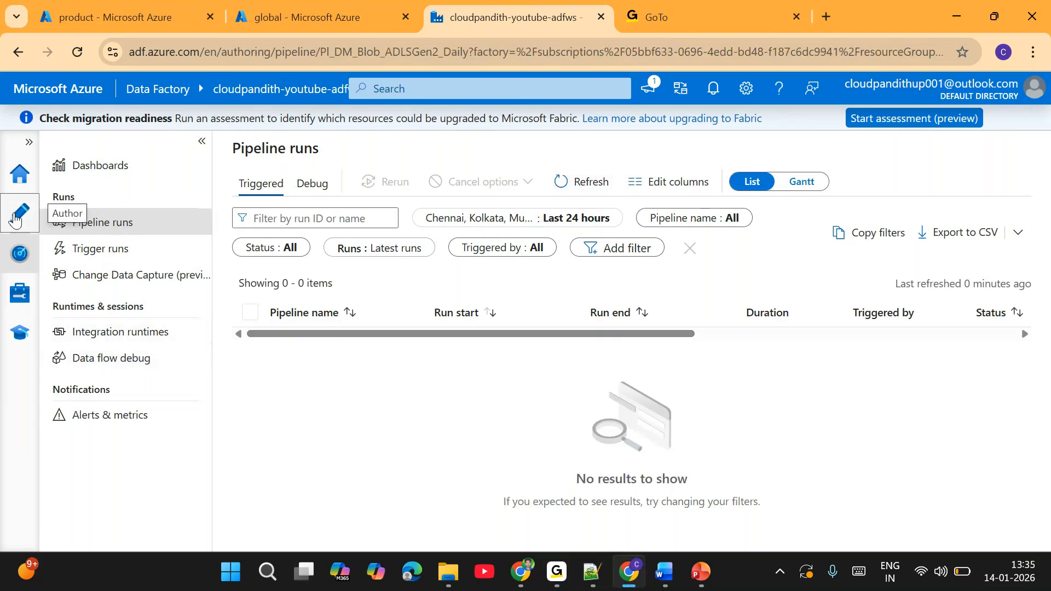
Add 37 as an additional execution minute in Tr_Sales_Daily's advanced recurrence options
left_click(663, 202)
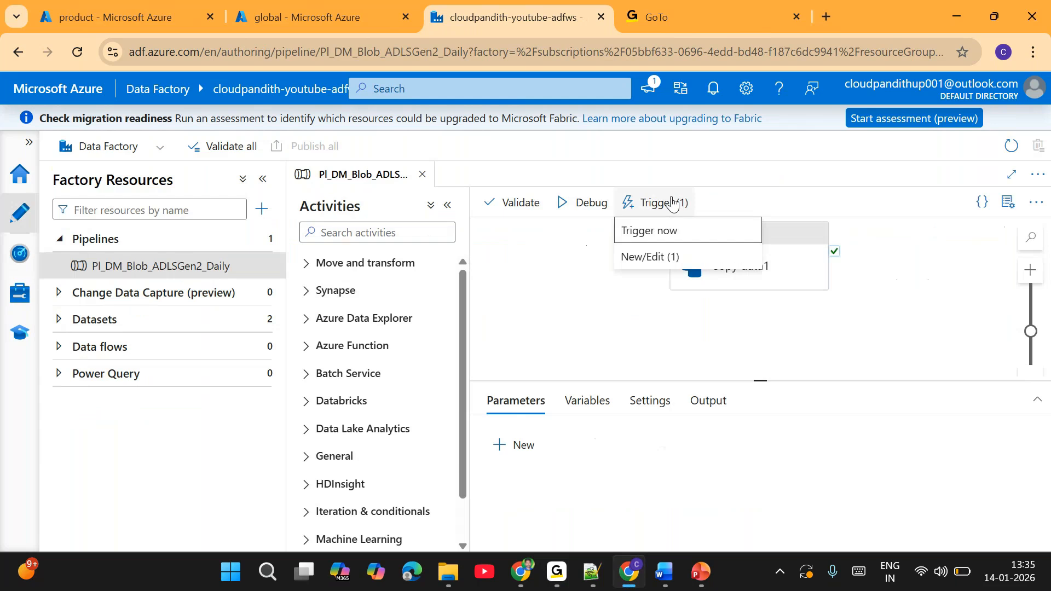
left_click(645, 253)
left_click(596, 239)
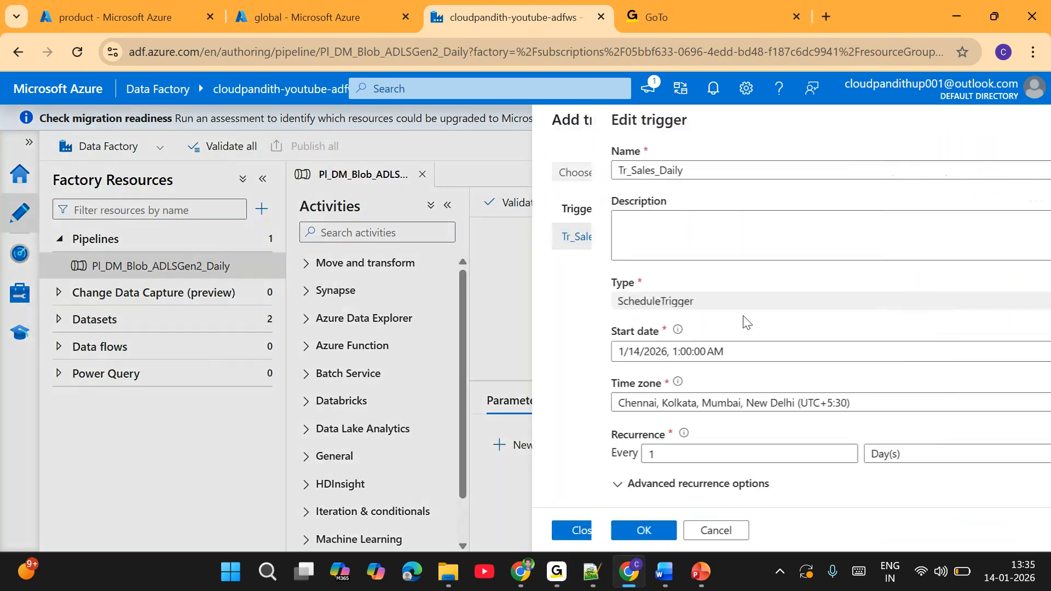
scroll(736, 406, "down", 3)
left_click(724, 377)
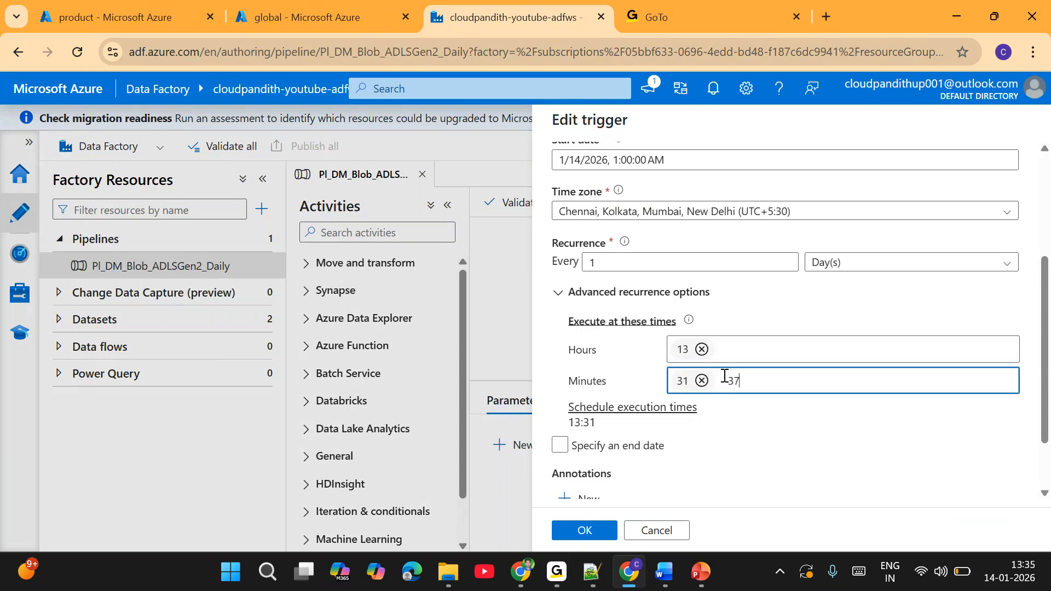
type("37")
key("Return")
left_click(762, 442)
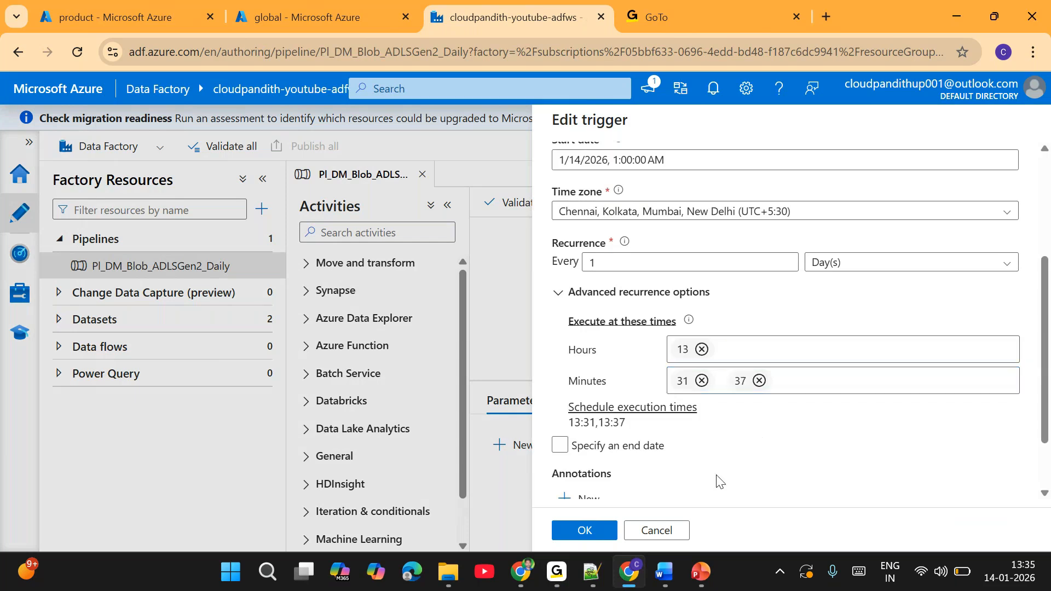
Save the edited Tr_Sales_Daily trigger and publish the pending change to the factory
left_click(588, 531)
left_click(585, 530)
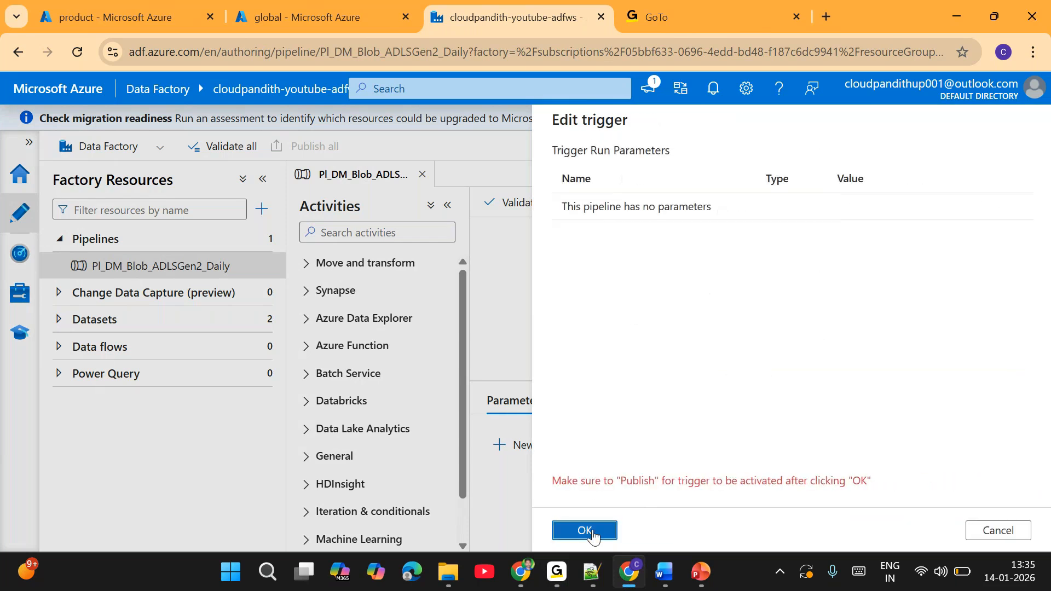
left_click(333, 147)
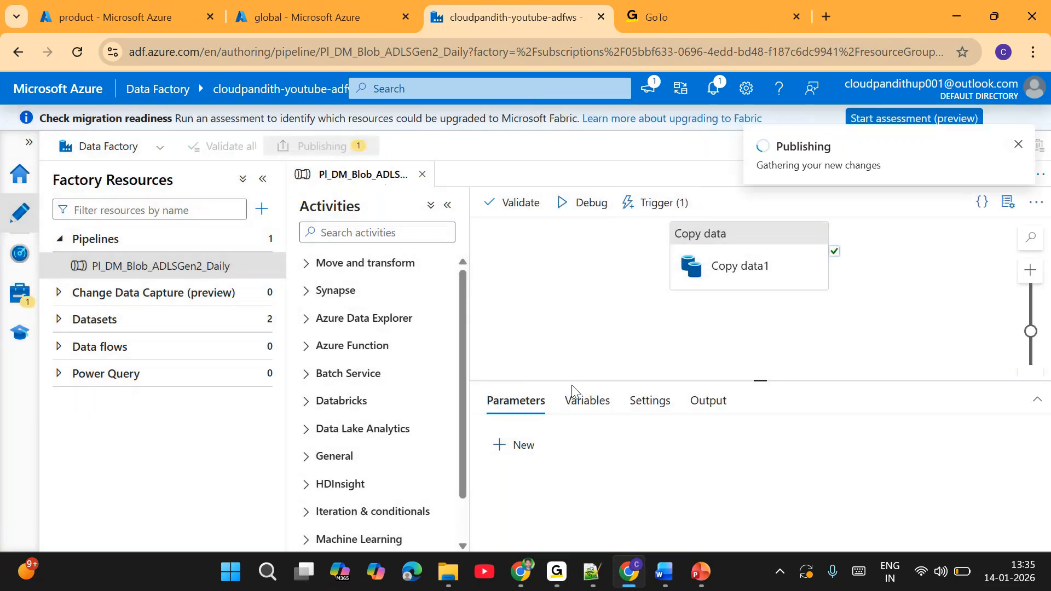
left_click(572, 529)
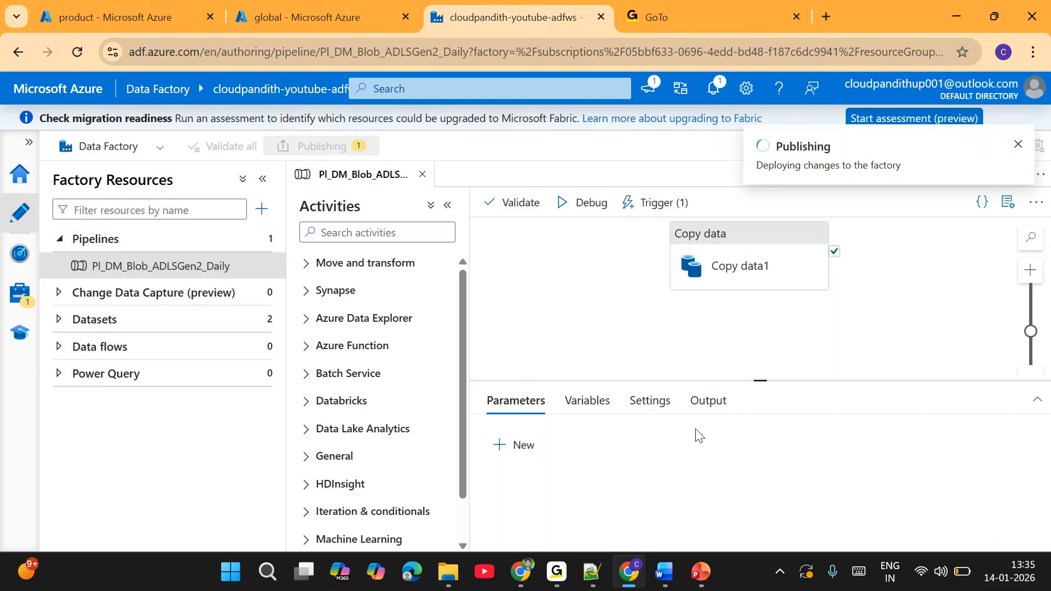
left_click_drag(757, 379, 721, 363)
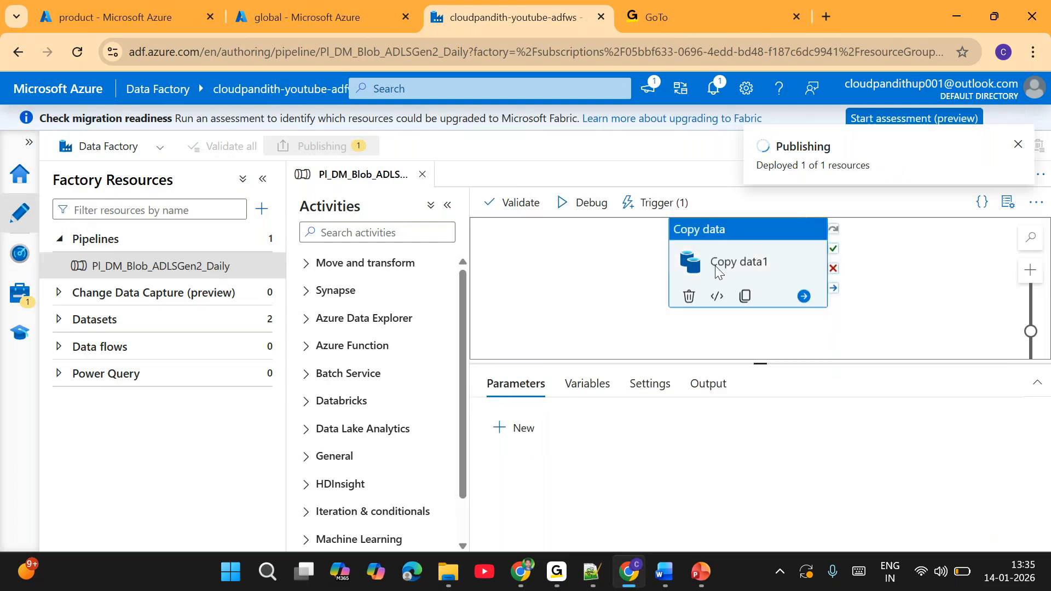
left_click(707, 286)
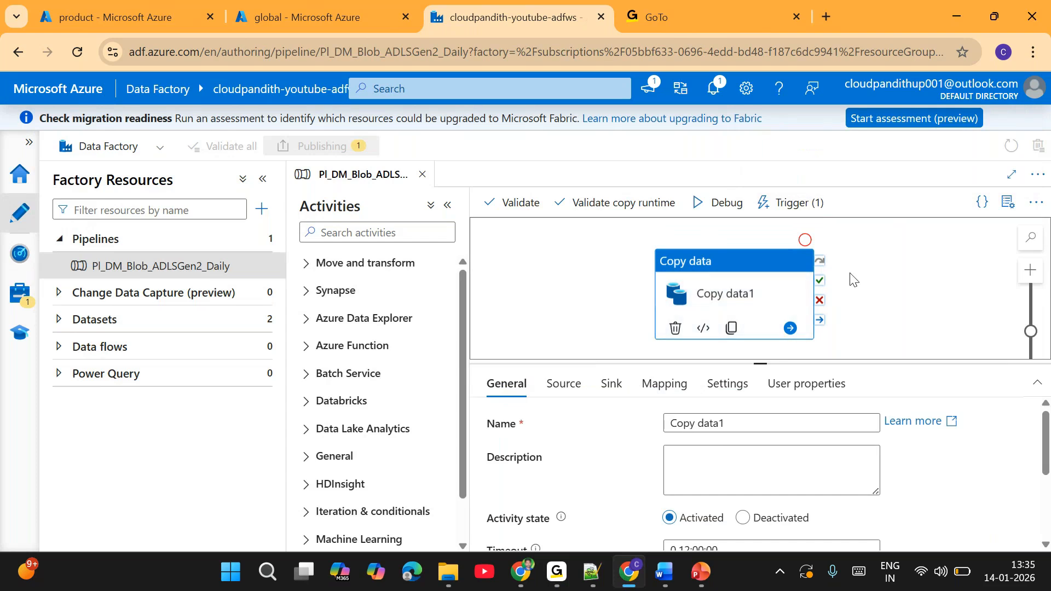
left_click(592, 284)
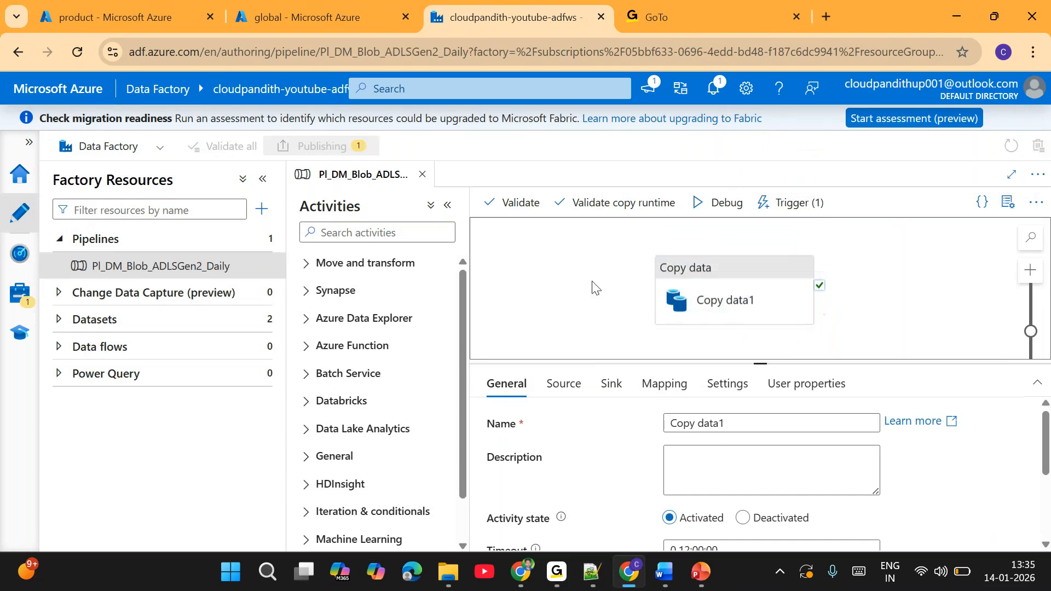
left_click(699, 282)
left_click(914, 282)
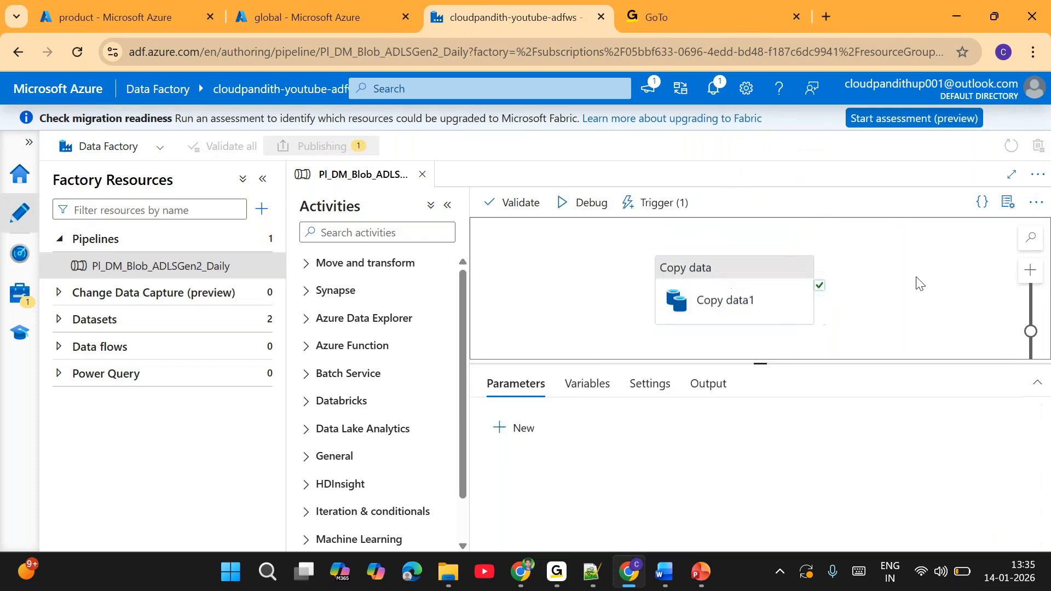
left_click(753, 298)
left_click(617, 293)
Monitor the triggered pipeline runs, refreshing the list repeatedly to check for a scheduled execution
left_click(28, 258)
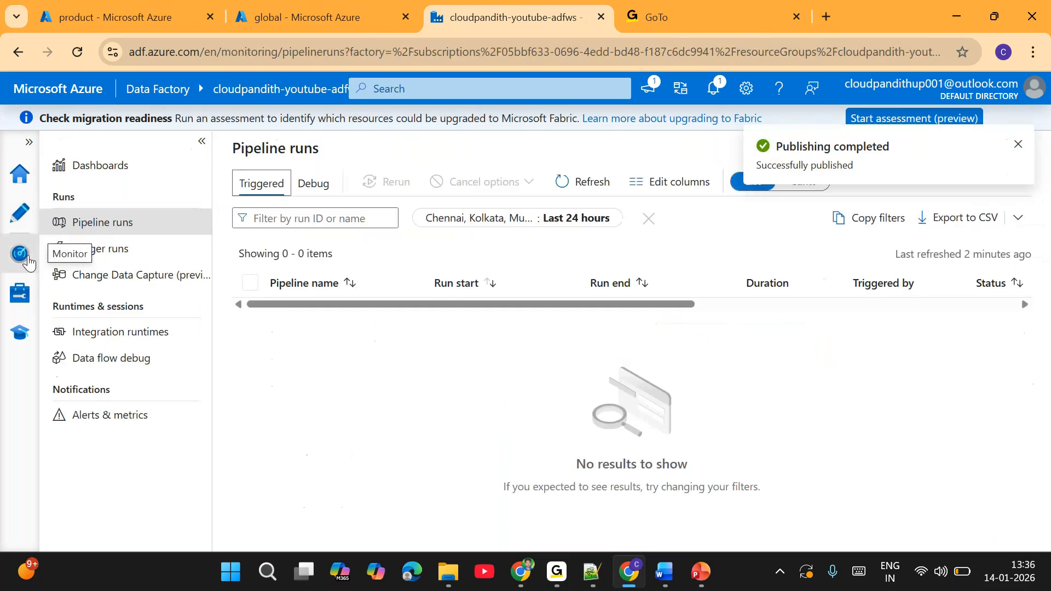
left_click(582, 185)
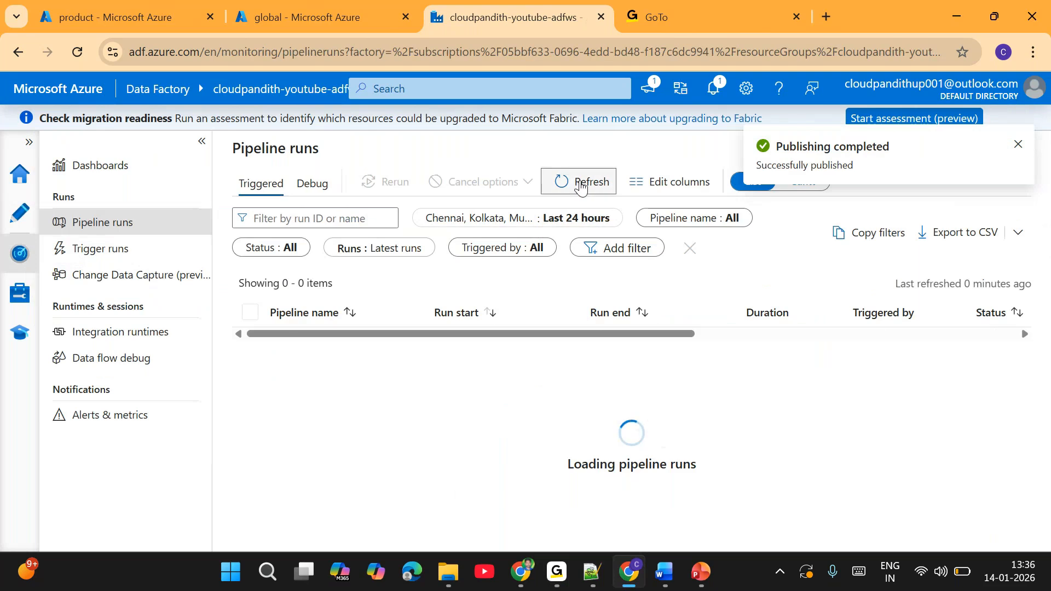
left_click(581, 185)
left_click(581, 185)
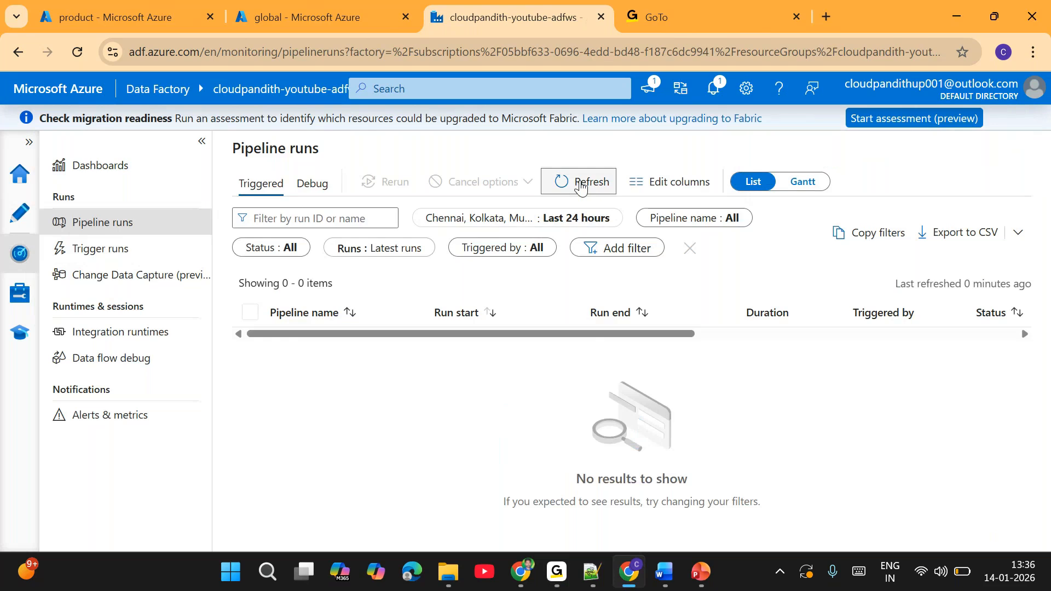
left_click(581, 185)
Reopen Tr_Sales_Daily from the pipeline, examine its scheduled hours, minutes, execution times and status, and leave the editor without saving
left_click(18, 218)
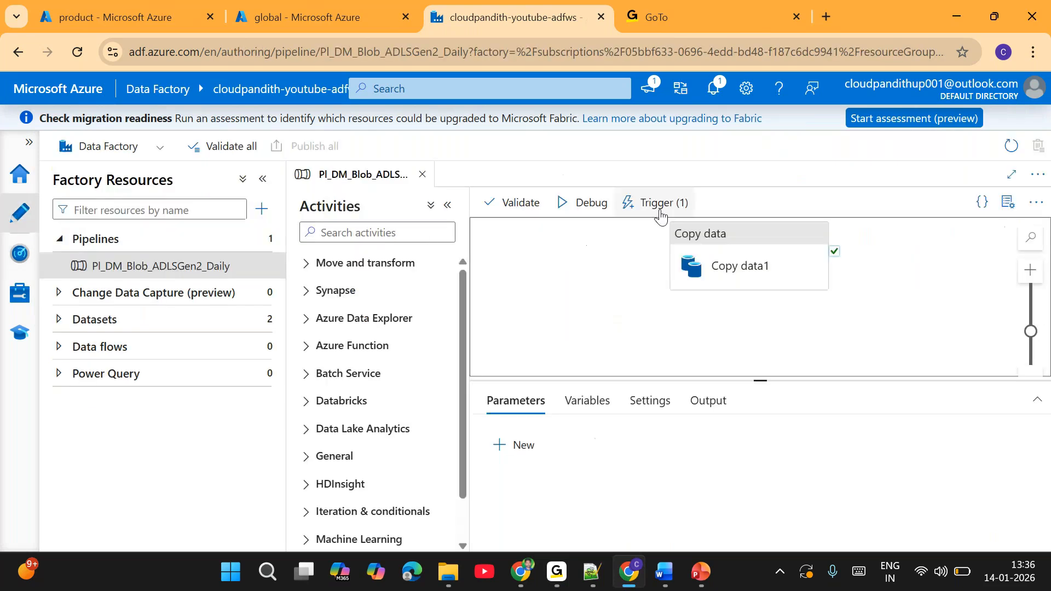
left_click(663, 204)
left_click(655, 262)
left_click(593, 239)
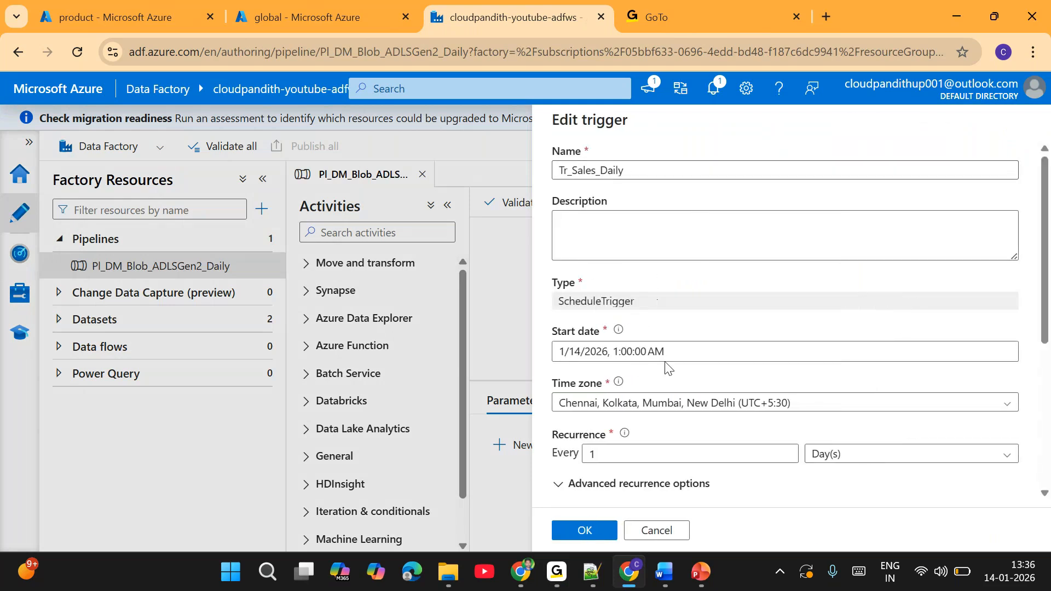
scroll(667, 363, "down", 1)
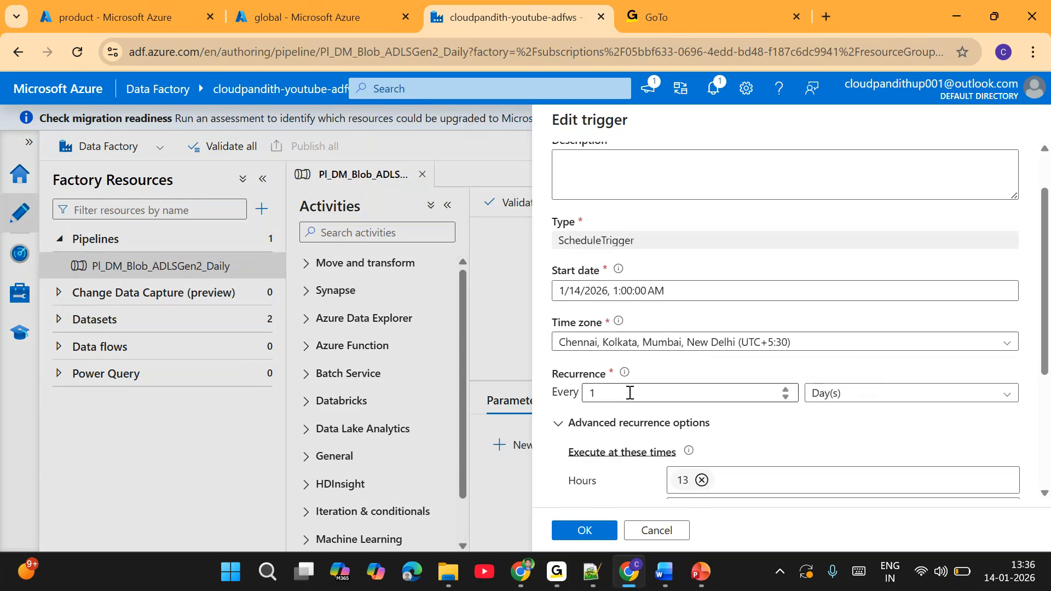
scroll(837, 405, "down", 3)
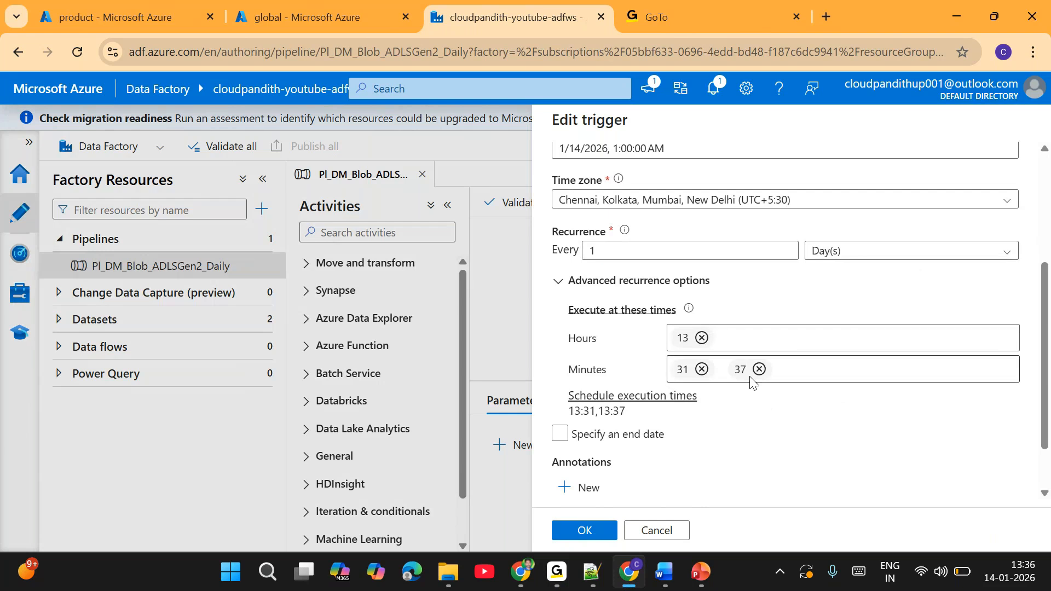
left_click_drag(598, 412, 647, 415)
left_click(702, 417)
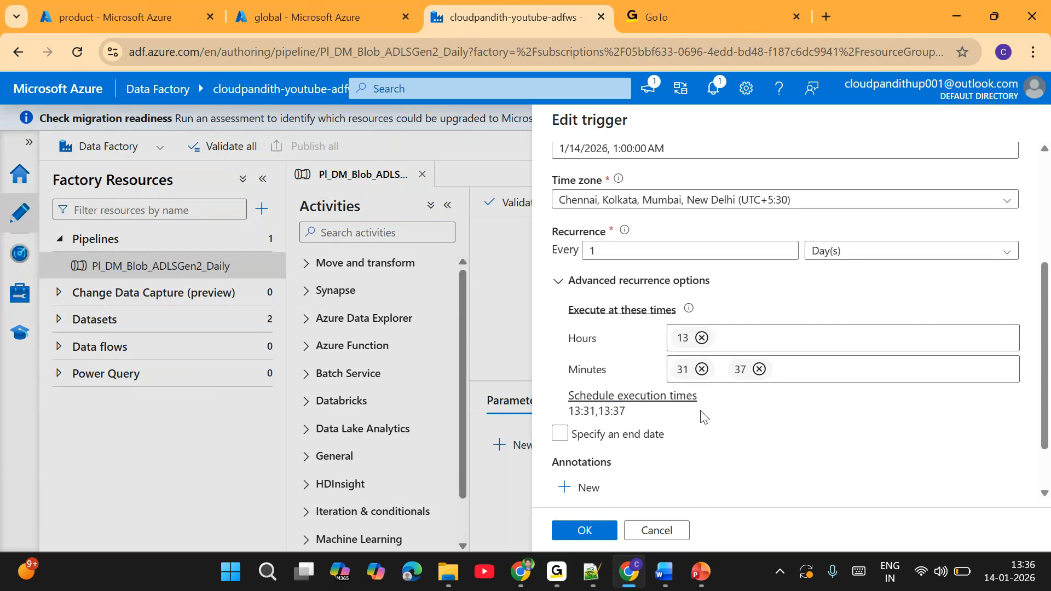
double_click(591, 411)
double_click(592, 413)
double_click(619, 411)
left_click(686, 416)
scroll(689, 422, "down", 1)
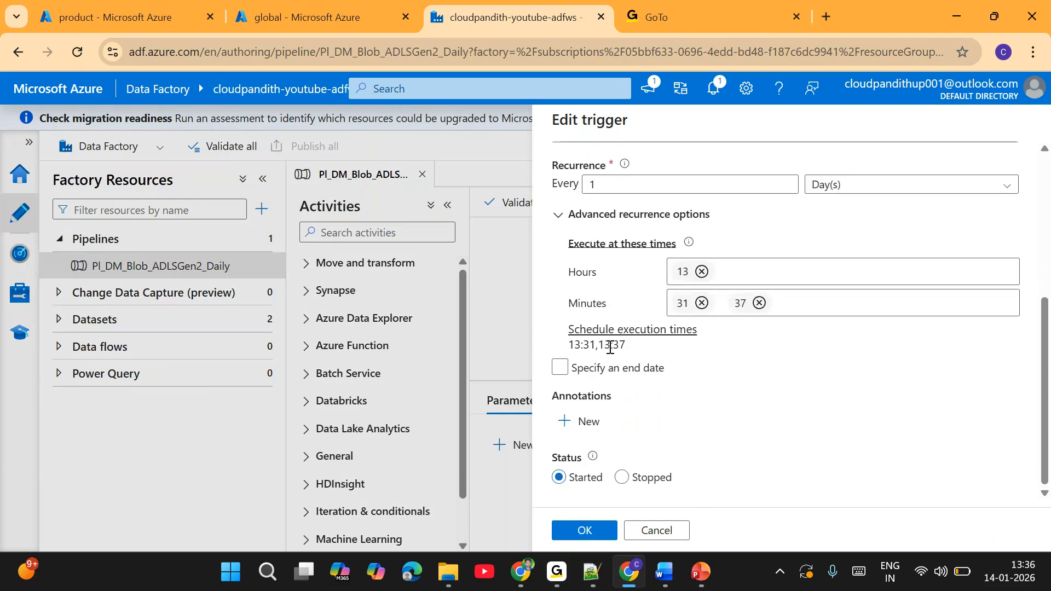
left_click_drag(604, 347, 642, 353)
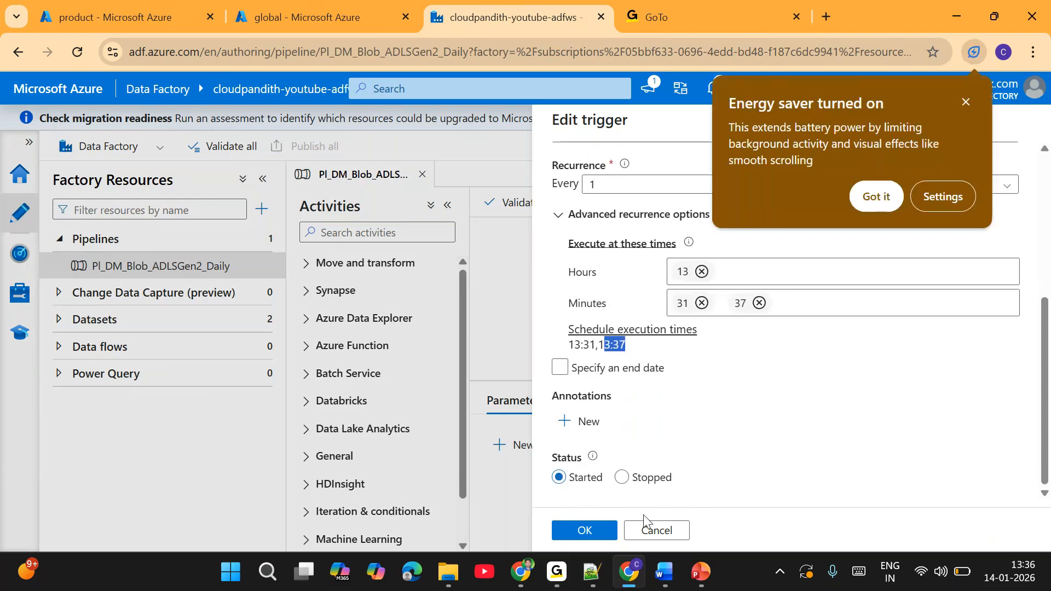
left_click(662, 531)
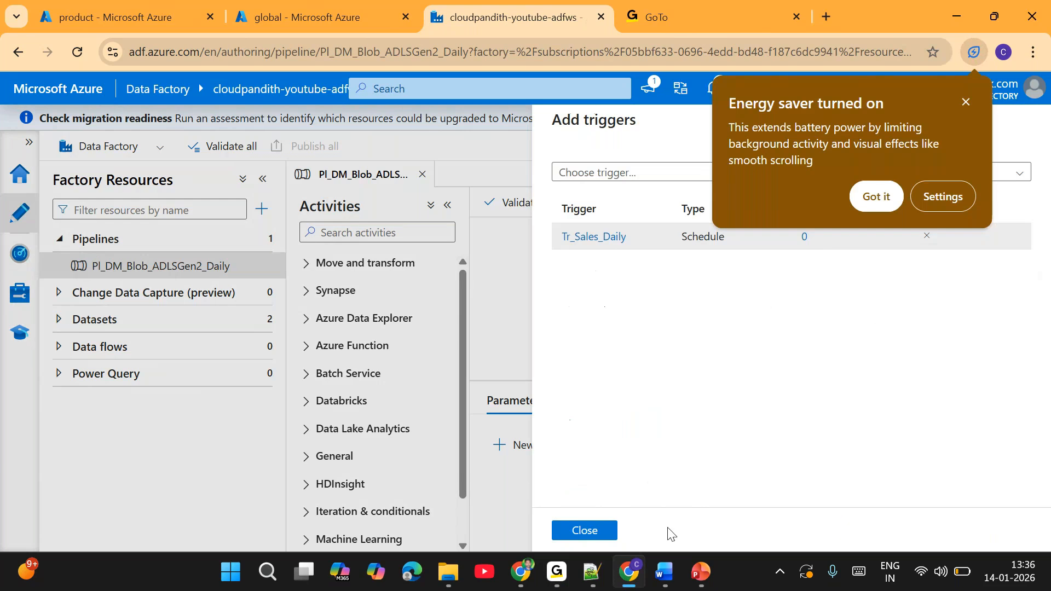
Close the trigger list, open the triggered pipeline runs in monitoring, and refresh the list repeatedly to check for the 13:37 scheduled execution
left_click(597, 530)
left_click(14, 253)
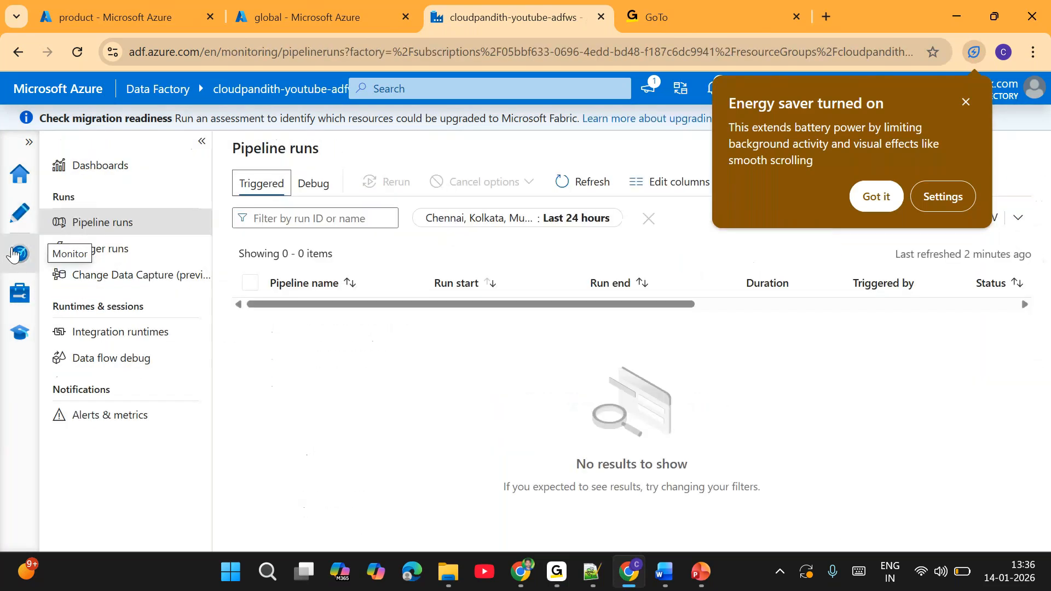
left_click(965, 102)
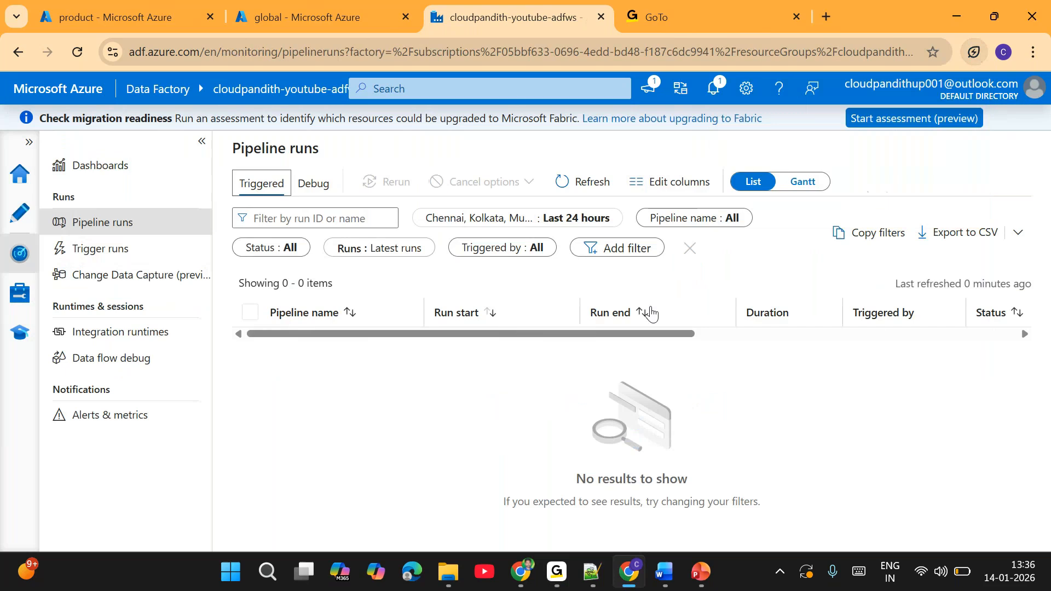
left_click(582, 186)
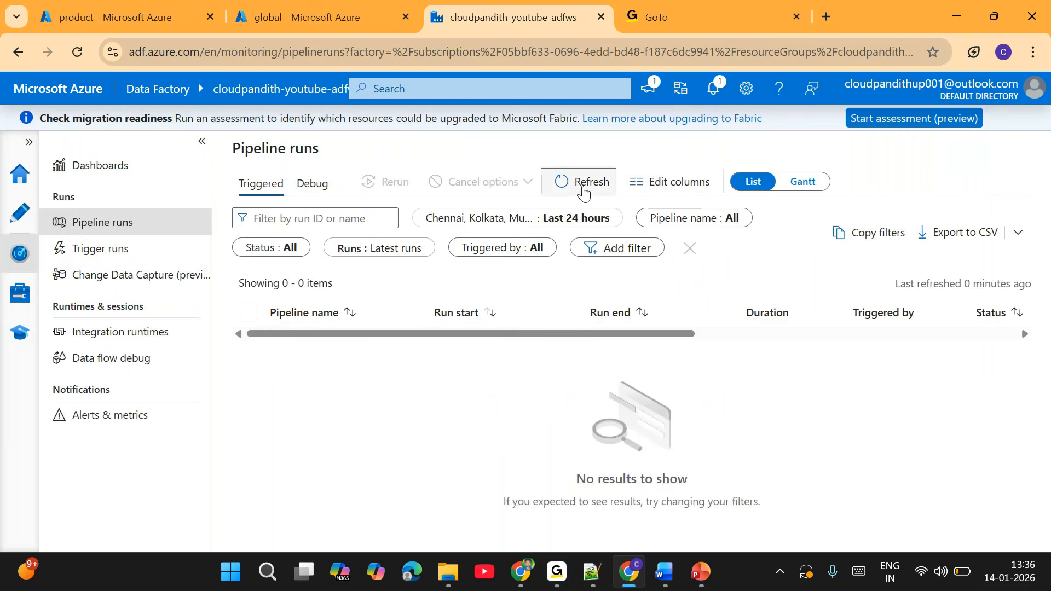
left_click(583, 186)
left_click(578, 186)
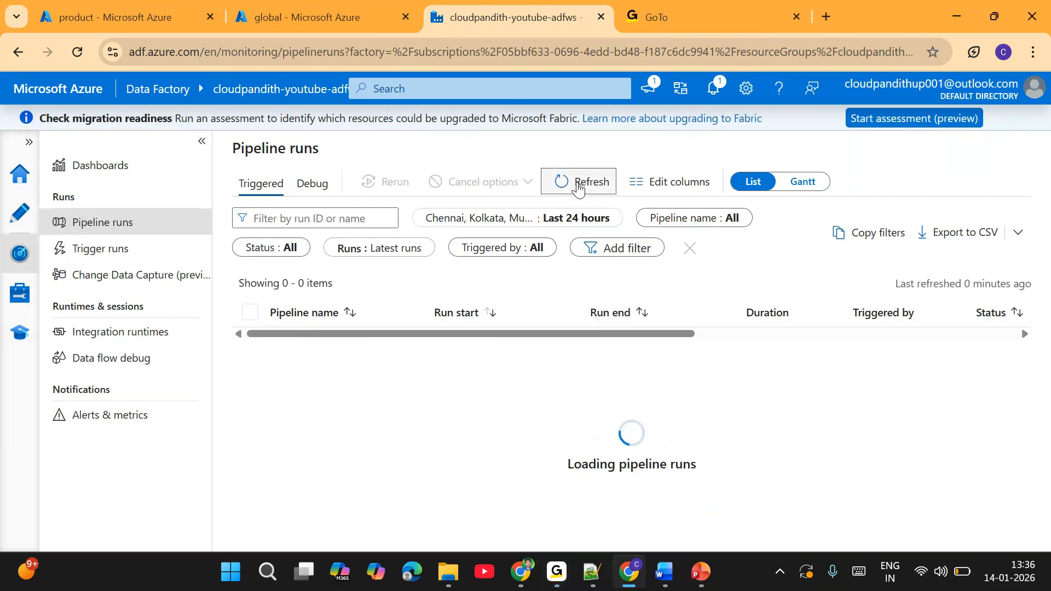
left_click(578, 186)
left_click(578, 186)
left_click(577, 186)
left_click(578, 186)
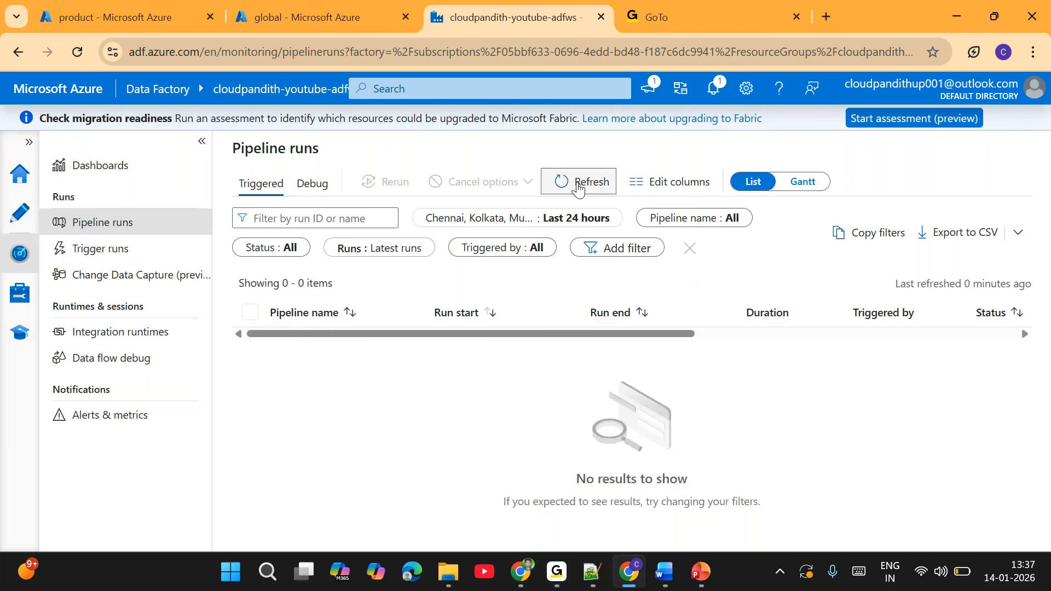
left_click(578, 186)
left_click(578, 186)
left_click(578, 187)
left_click(577, 186)
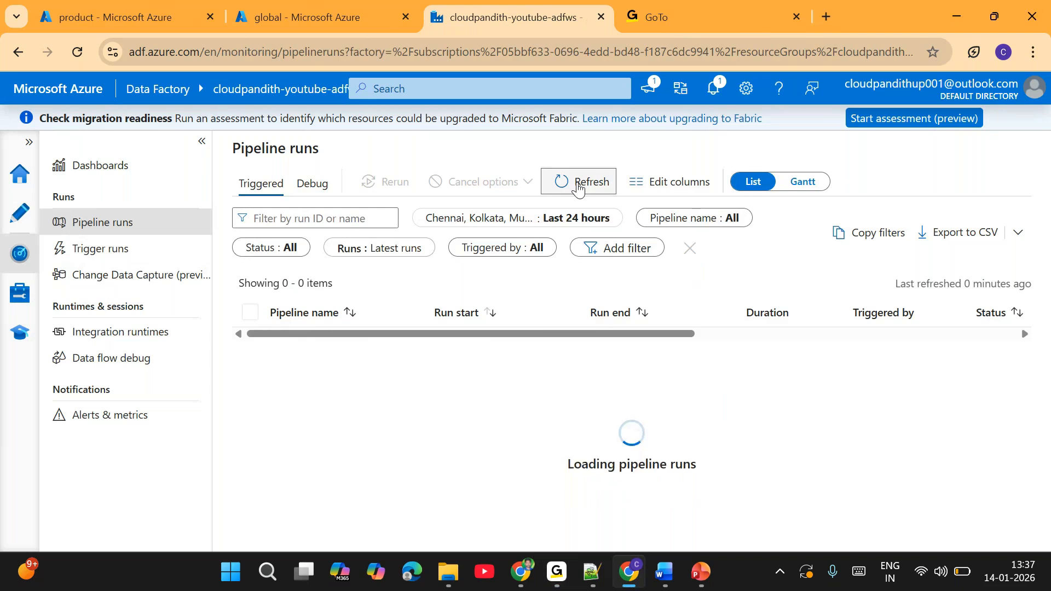
left_click(577, 186)
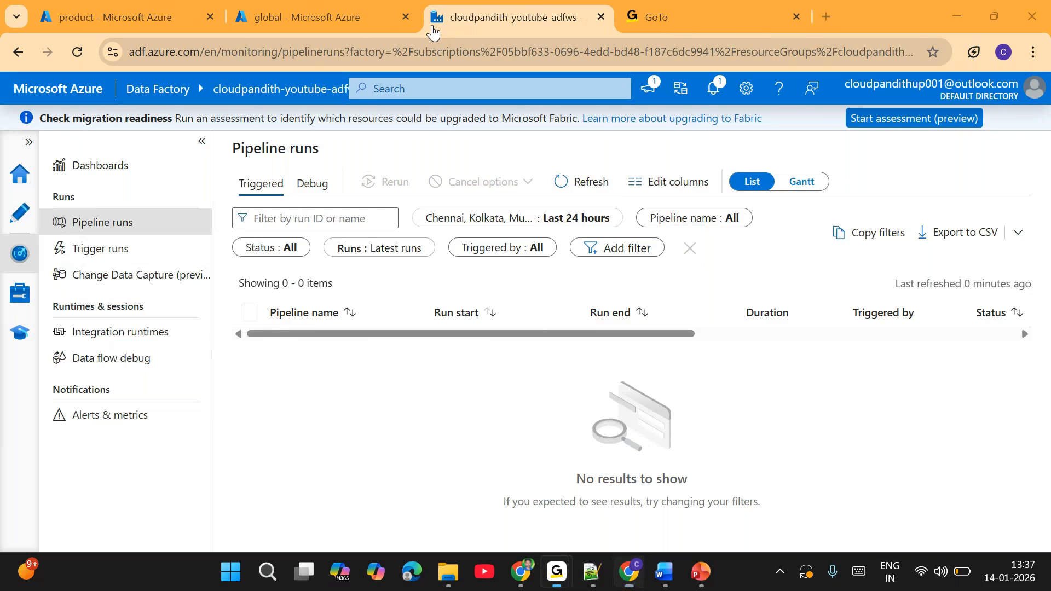
left_click(582, 186)
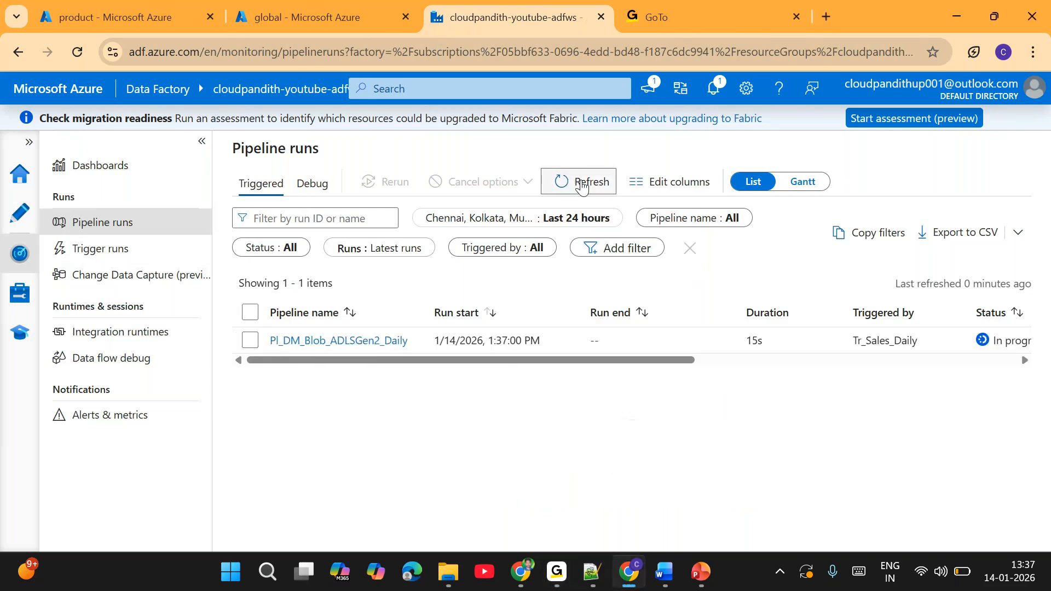
Examine the pipeline run triggered by Tr_Sales_Daily and refresh the list to check its progress
left_click(505, 344)
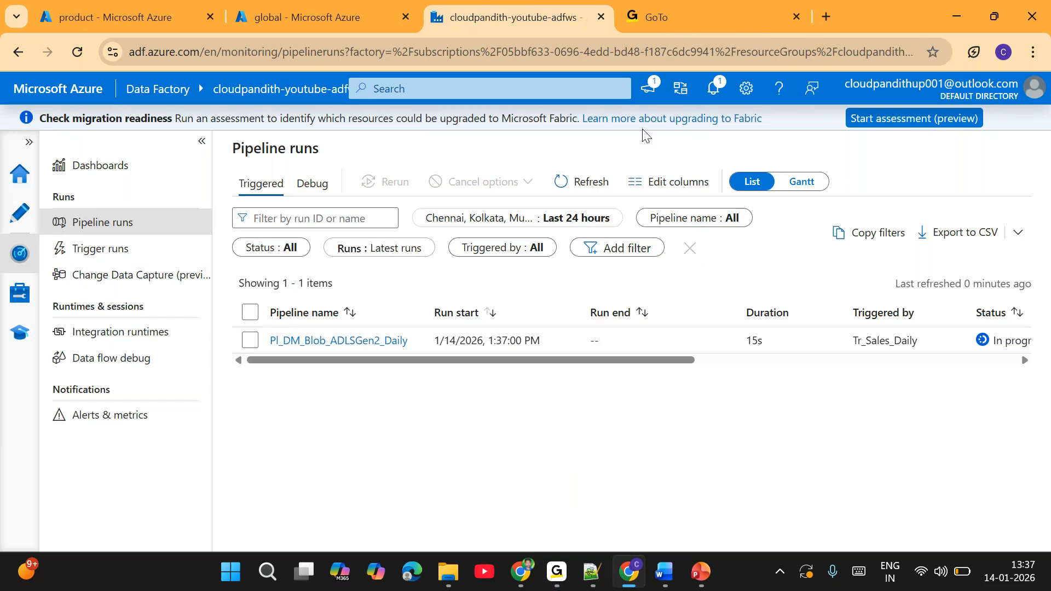
left_click(592, 180)
left_click(590, 181)
left_click(651, 27)
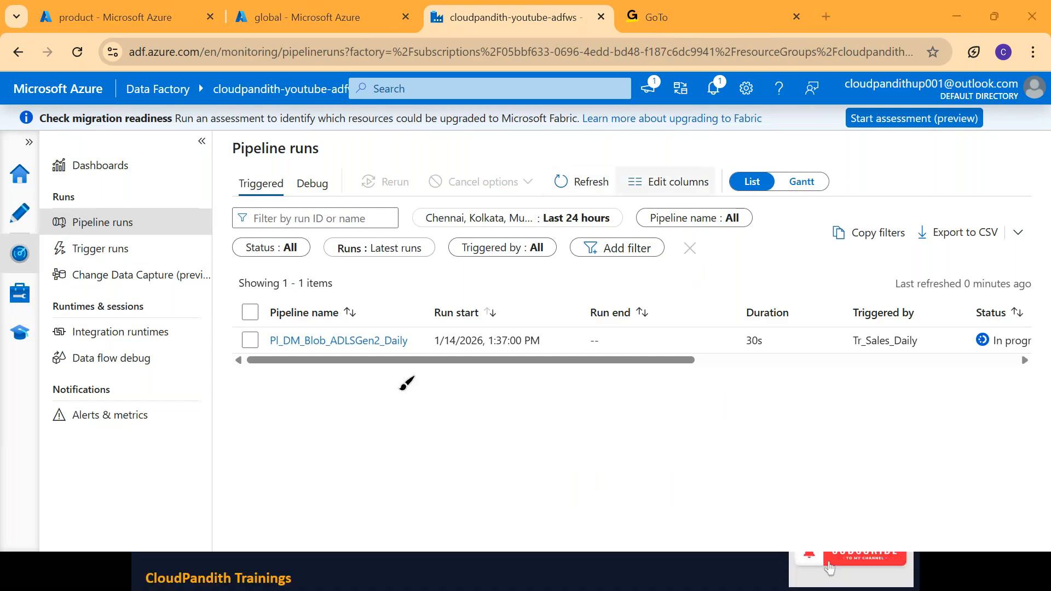
left_click_drag(410, 406, 447, 498)
left_click_drag(463, 406, 479, 406)
left_click_drag(485, 457, 503, 471)
left_click_drag(524, 408, 528, 480)
left_click_drag(557, 423, 564, 420)
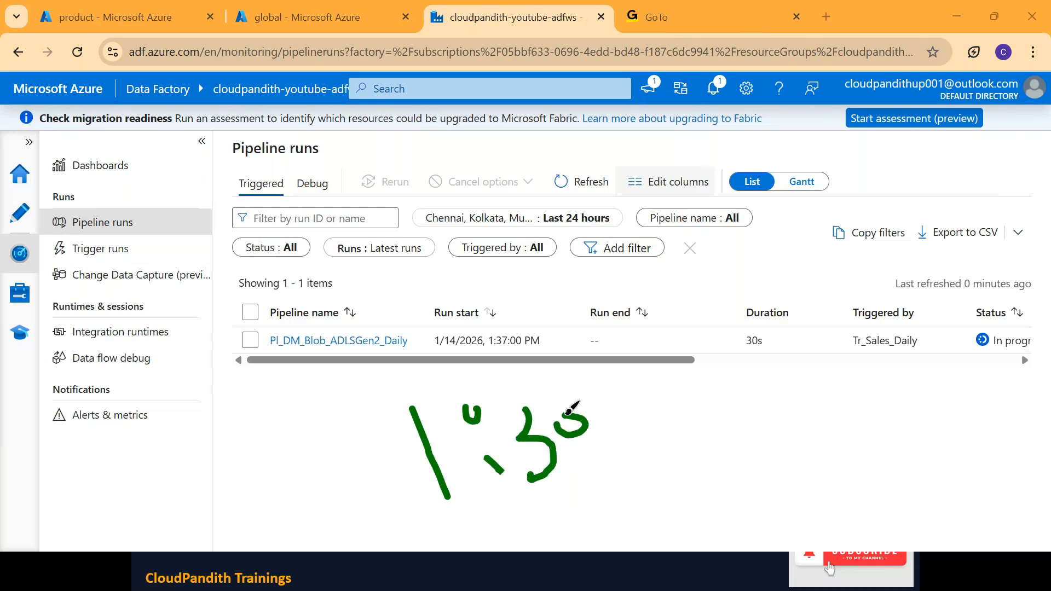
left_click_drag(624, 405, 734, 343)
left_click_drag(670, 348, 727, 393)
mouse_move(726, 334)
left_mouse_down()
mouse_move(800, 291)
mouse_move(829, 310)
mouse_move(867, 302)
left_mouse_up()
mouse_move(776, 408)
left_mouse_down()
mouse_move(849, 249)
mouse_move(794, 389)
mouse_move(802, 388)
left_mouse_up()
mouse_move(861, 323)
left_mouse_down()
mouse_move(887, 413)
mouse_move(906, 370)
left_mouse_up()
left_click_drag(835, 423, 850, 514)
mouse_move(870, 464)
left_mouse_down()
mouse_move(878, 447)
mouse_move(934, 467)
mouse_move(916, 487)
left_mouse_up()
left_click(886, 479)
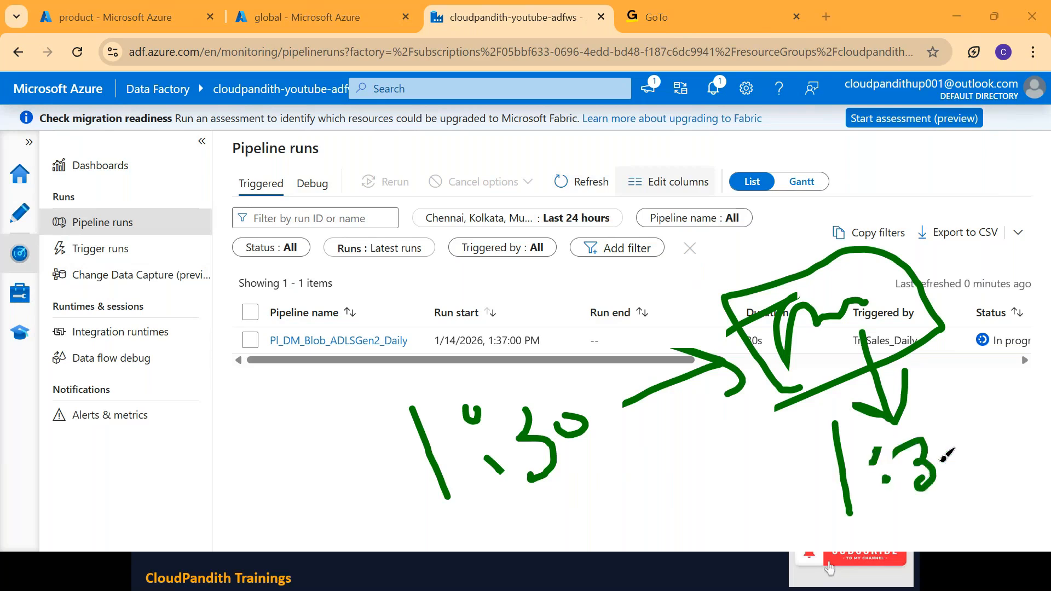
left_click_drag(956, 454, 955, 455)
mouse_move(929, 393)
left_mouse_down()
mouse_move(937, 505)
mouse_move(930, 405)
mouse_move(866, 409)
left_mouse_up()
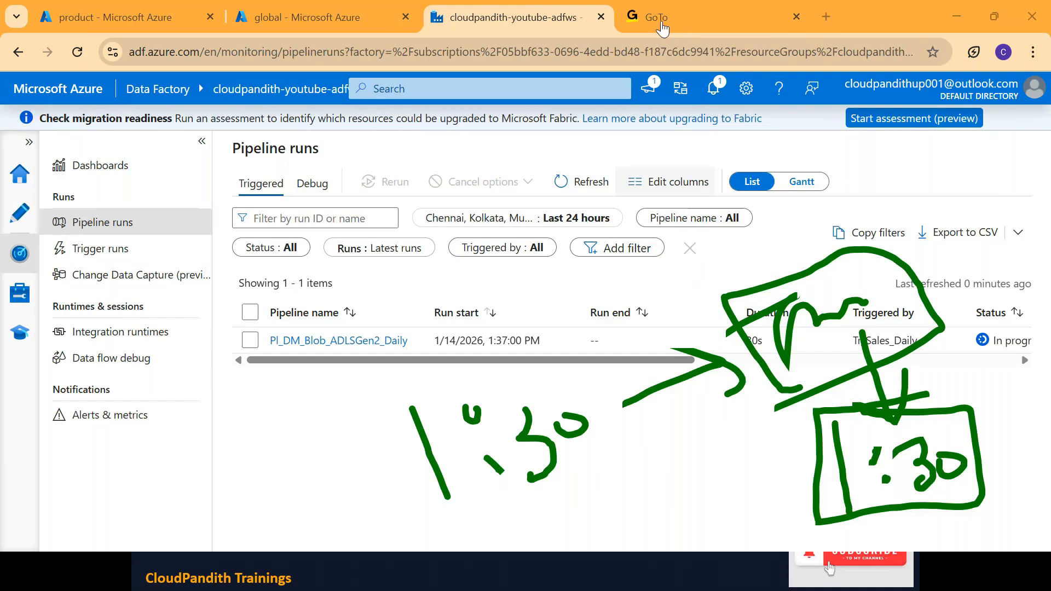
Recheck the triggered run's status, and refresh the global container's dev/bronze/product folder to check the copied file
left_click(575, 182)
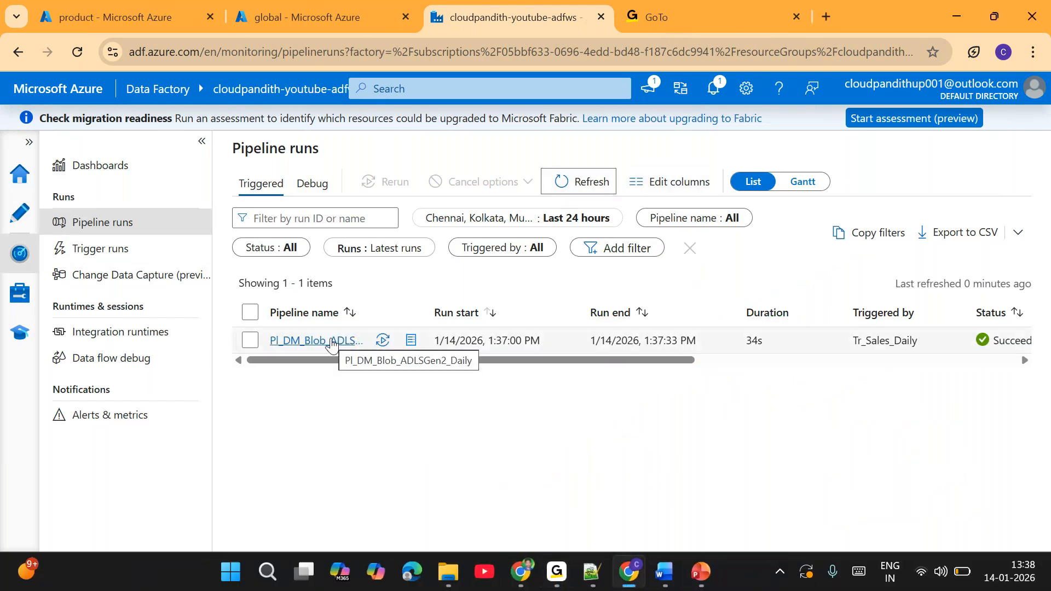
left_click(270, 7)
left_click(435, 202)
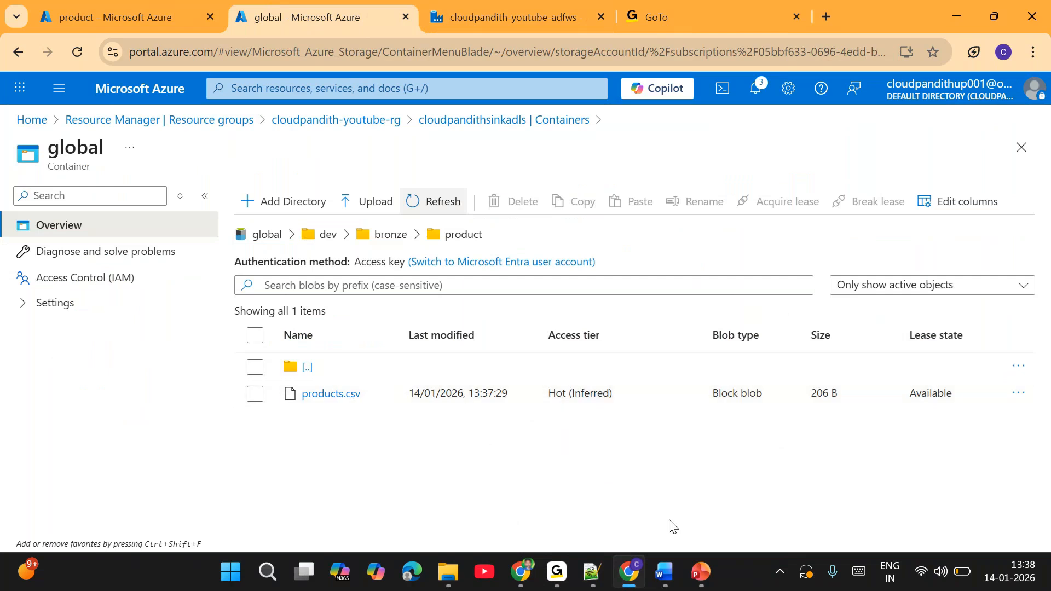
mouse_move(701, 572)
left_click(788, 506)
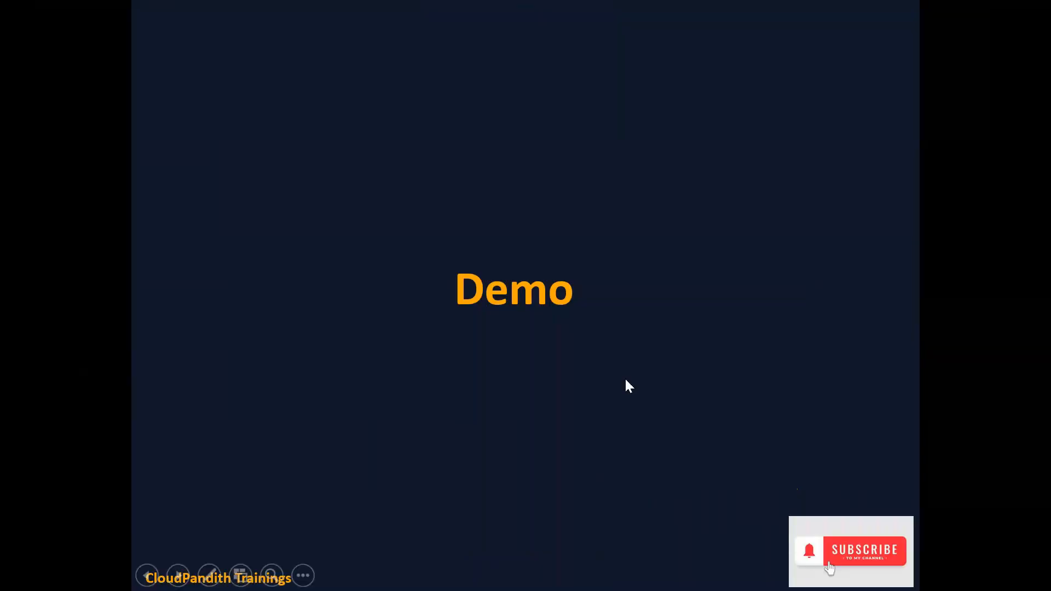
left_click(608, 378)
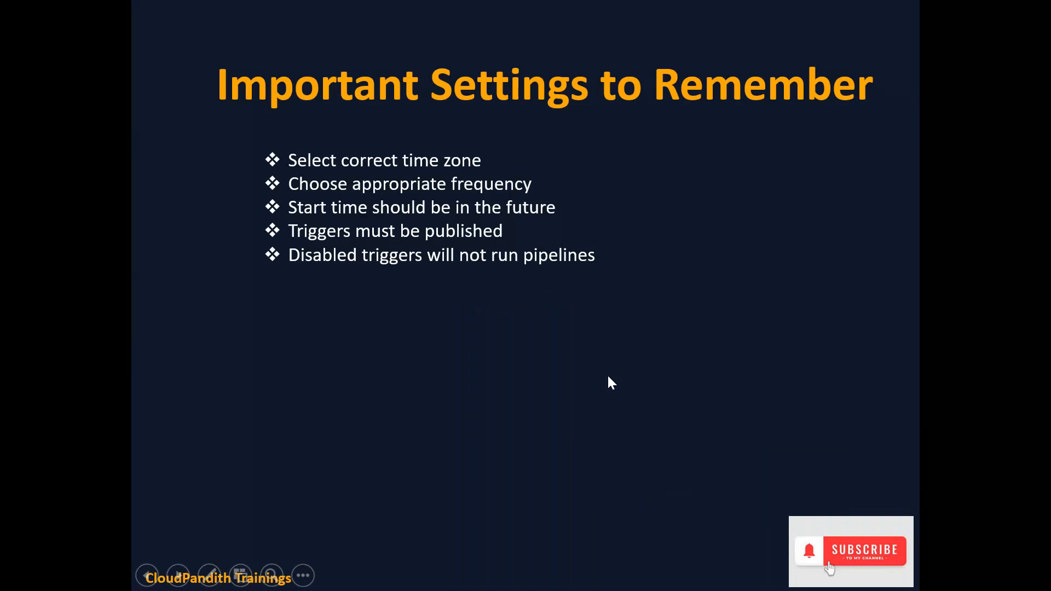